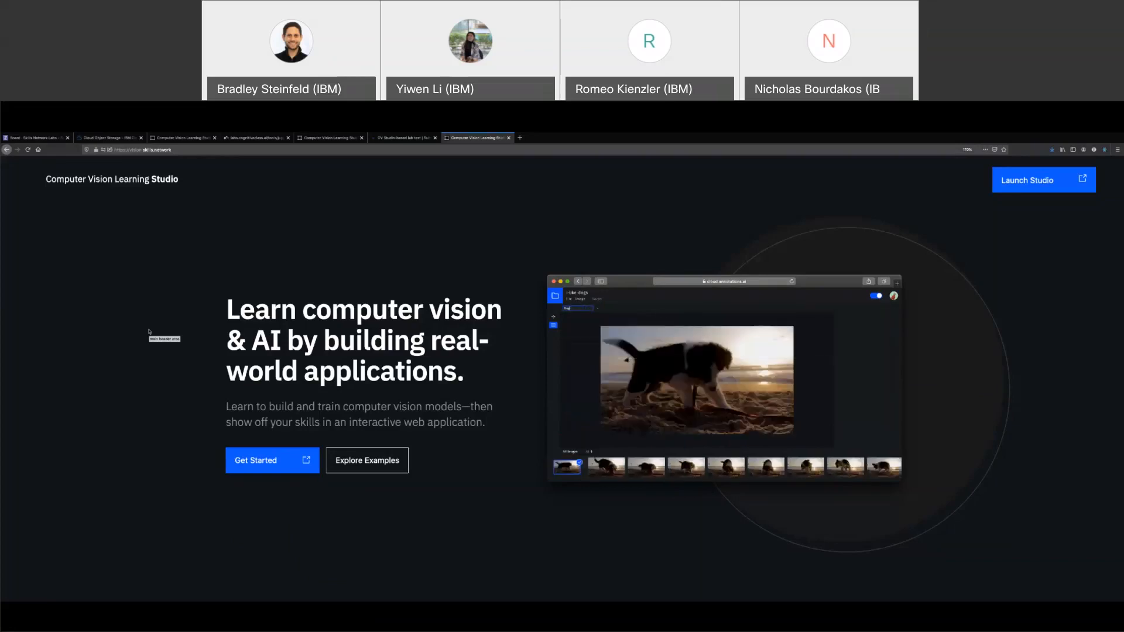
Scroll past the example app cards through Upload images, Create annotations and Train your model
{"action": "scroll", "coordinate": [197, 367], "scroll_direction": "down", "scroll_amount": 3}
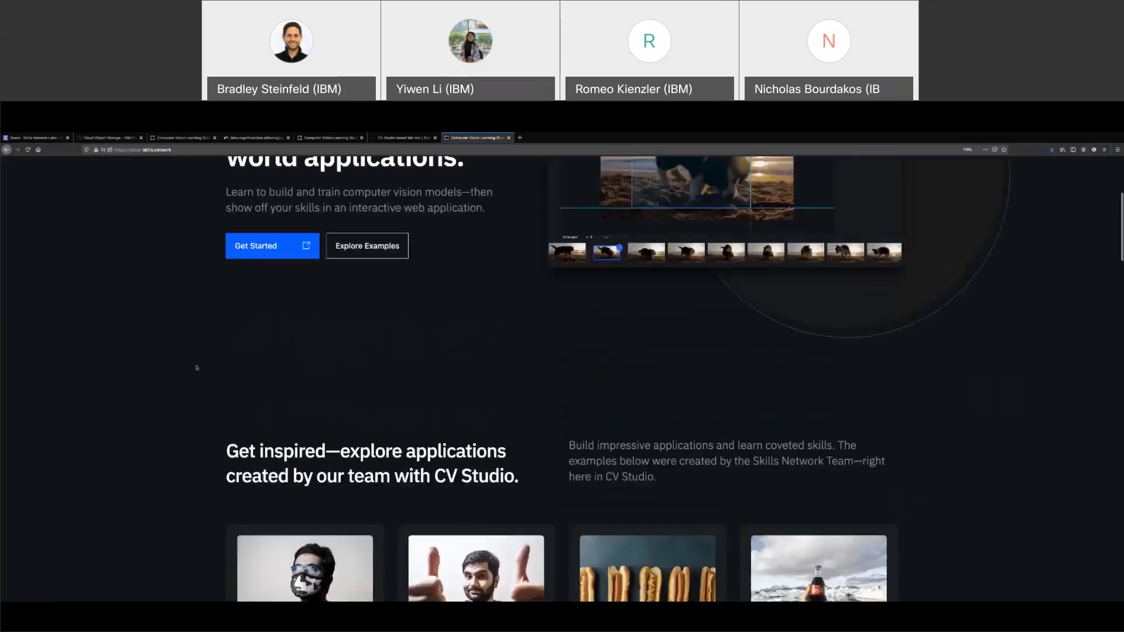
{"action": "scroll", "coordinate": [197, 368], "scroll_direction": "down", "scroll_amount": 3}
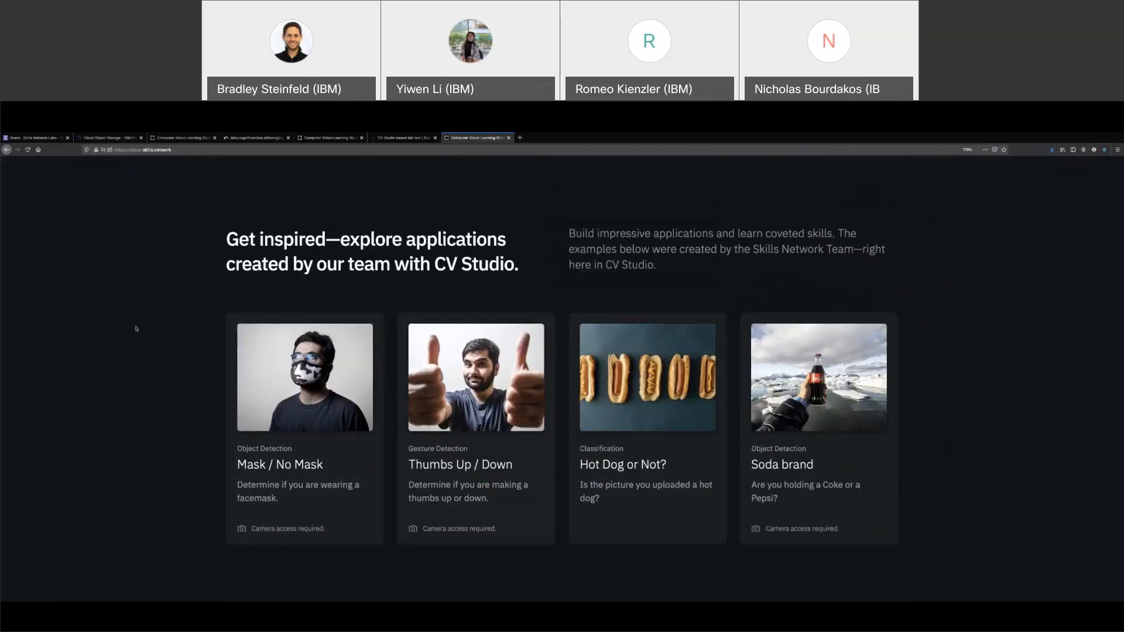
{"action": "scroll", "coordinate": [136, 329], "scroll_direction": "down", "scroll_amount": 5}
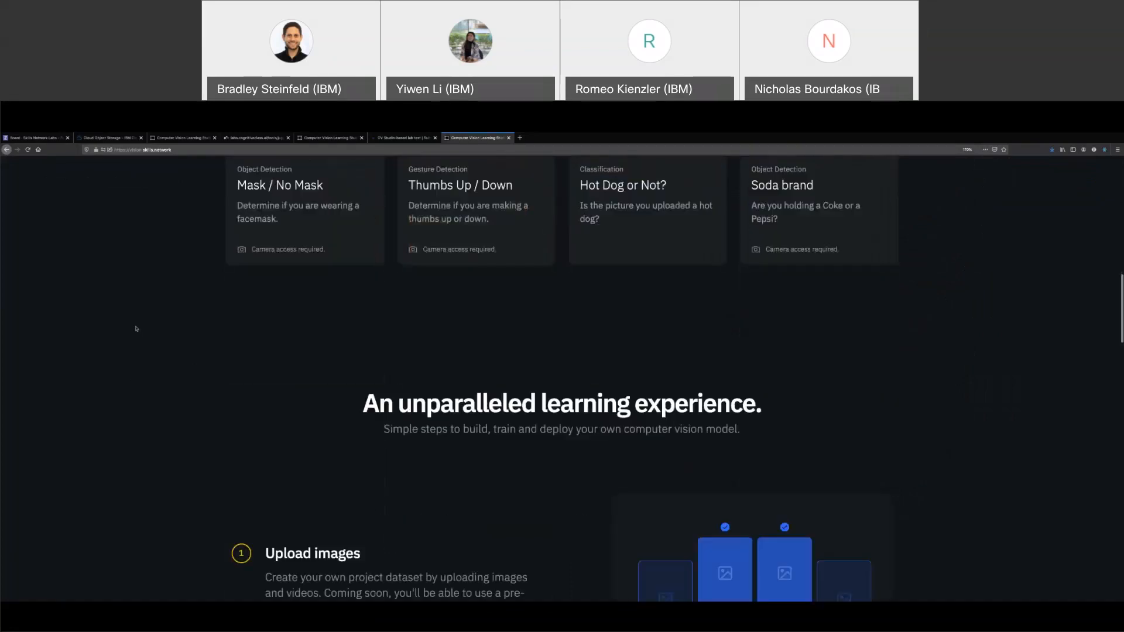
{"action": "scroll", "coordinate": [136, 328], "scroll_direction": "down", "scroll_amount": 4}
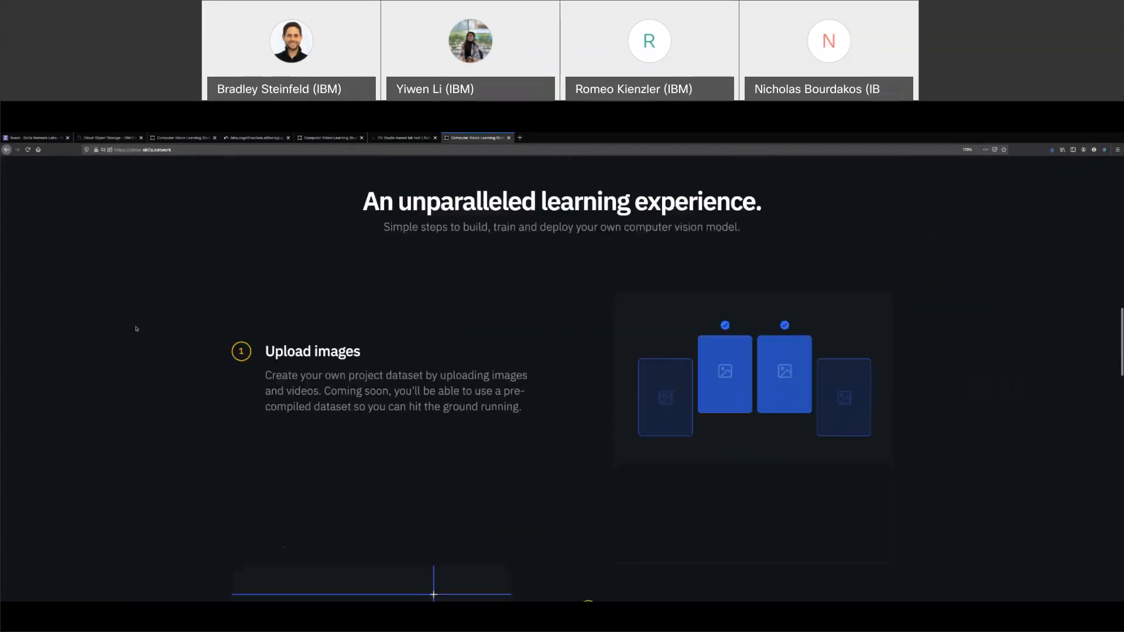
{"action": "scroll", "coordinate": [136, 328], "scroll_direction": "down", "scroll_amount": 1}
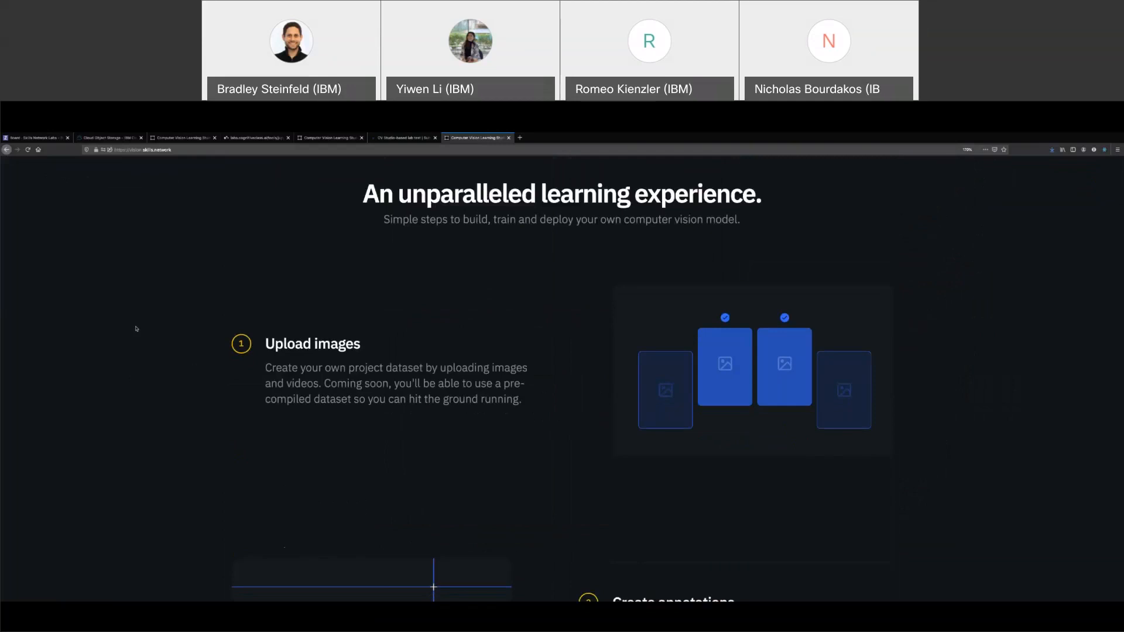
{"action": "scroll", "coordinate": [135, 329], "scroll_direction": "down", "scroll_amount": 1}
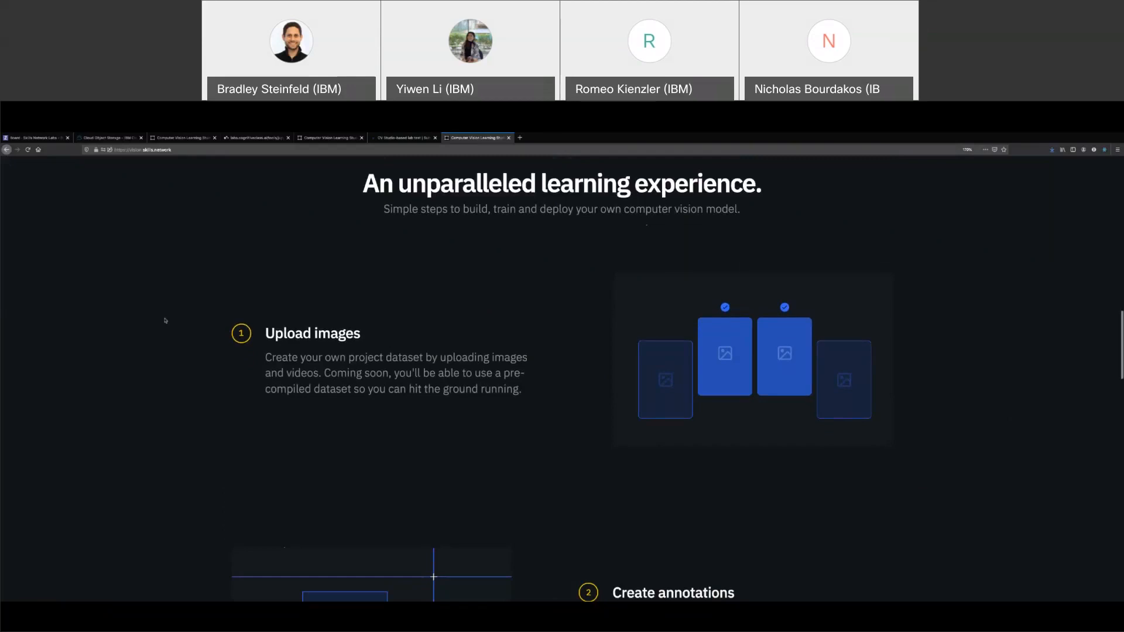
{"action": "scroll", "coordinate": [166, 321], "scroll_direction": "down", "scroll_amount": 3}
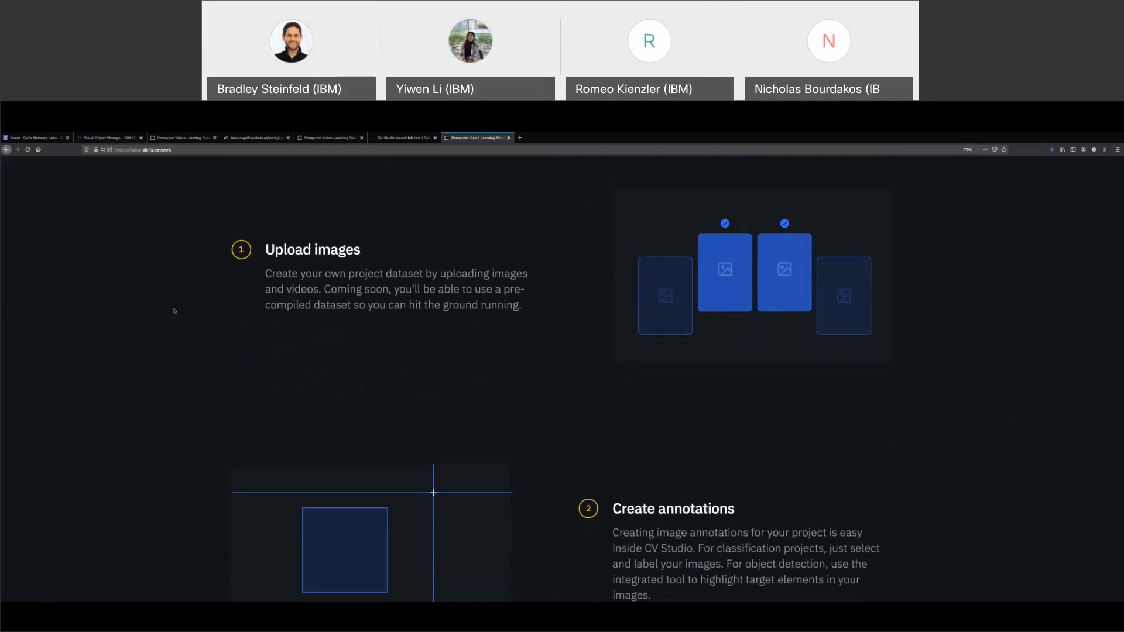
{"action": "scroll", "coordinate": [174, 311], "scroll_direction": "down", "scroll_amount": 9}
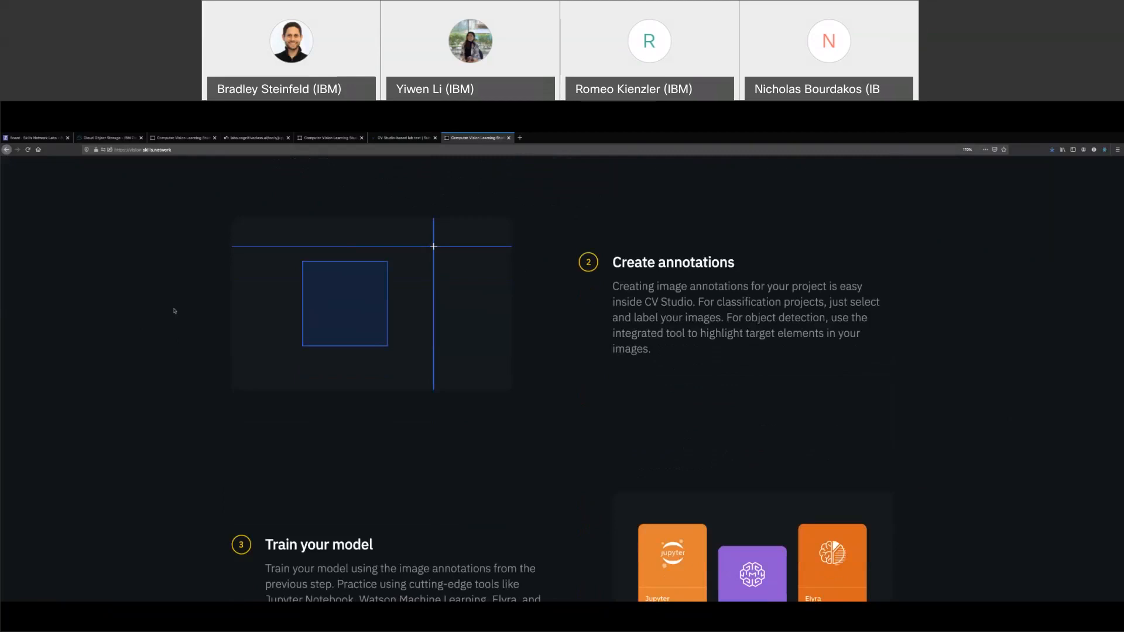
{"action": "scroll", "coordinate": [174, 311], "scroll_direction": "down", "scroll_amount": 9}
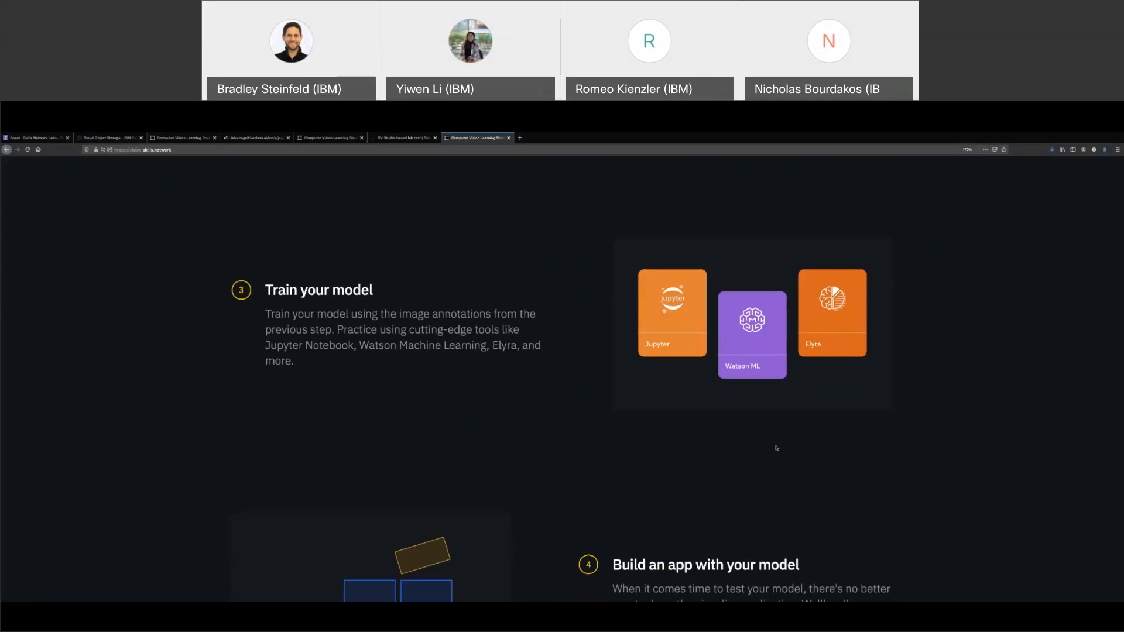
{"action": "scroll", "coordinate": [899, 436], "scroll_direction": "down", "scroll_amount": 3}
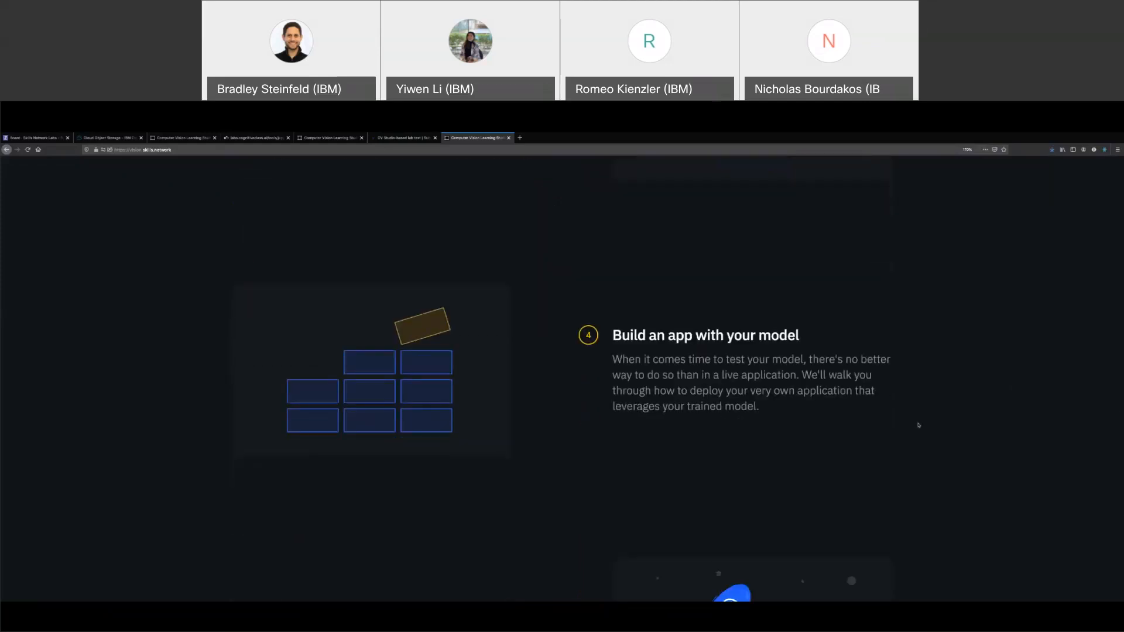
{"action": "scroll", "coordinate": [919, 425], "scroll_direction": "down", "scroll_amount": 1}
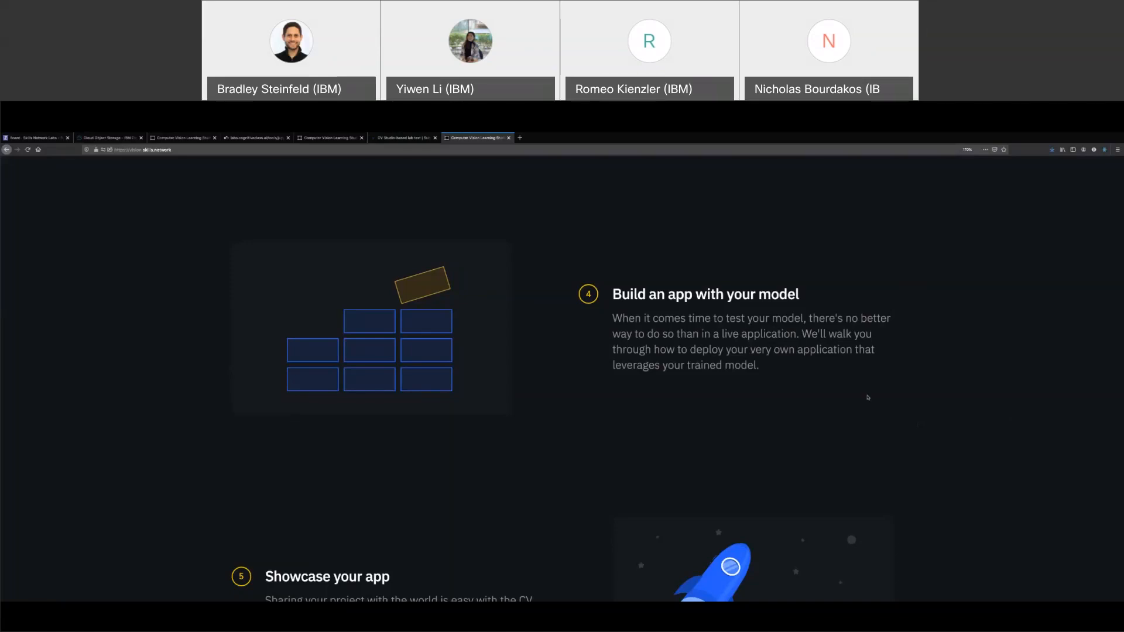
Scroll down to 'Showcase your app', then back up to the 'Learn computer vision & AI' header
{"action": "scroll", "coordinate": [869, 397], "scroll_direction": "down", "scroll_amount": 3}
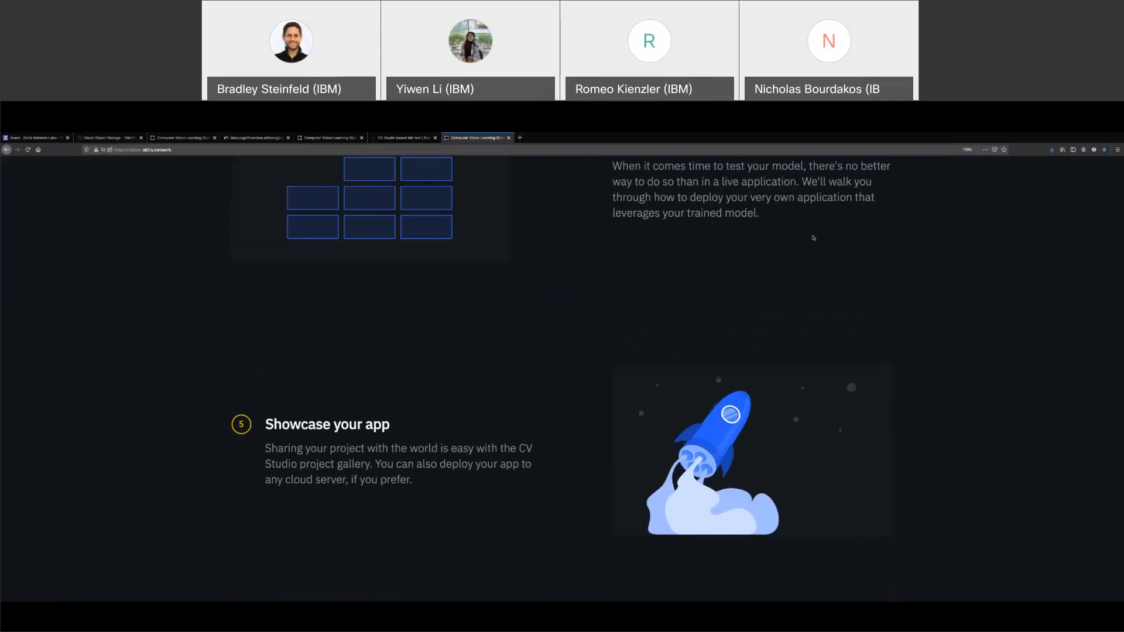
{"action": "scroll", "coordinate": [813, 238], "scroll_direction": "down", "scroll_amount": 2}
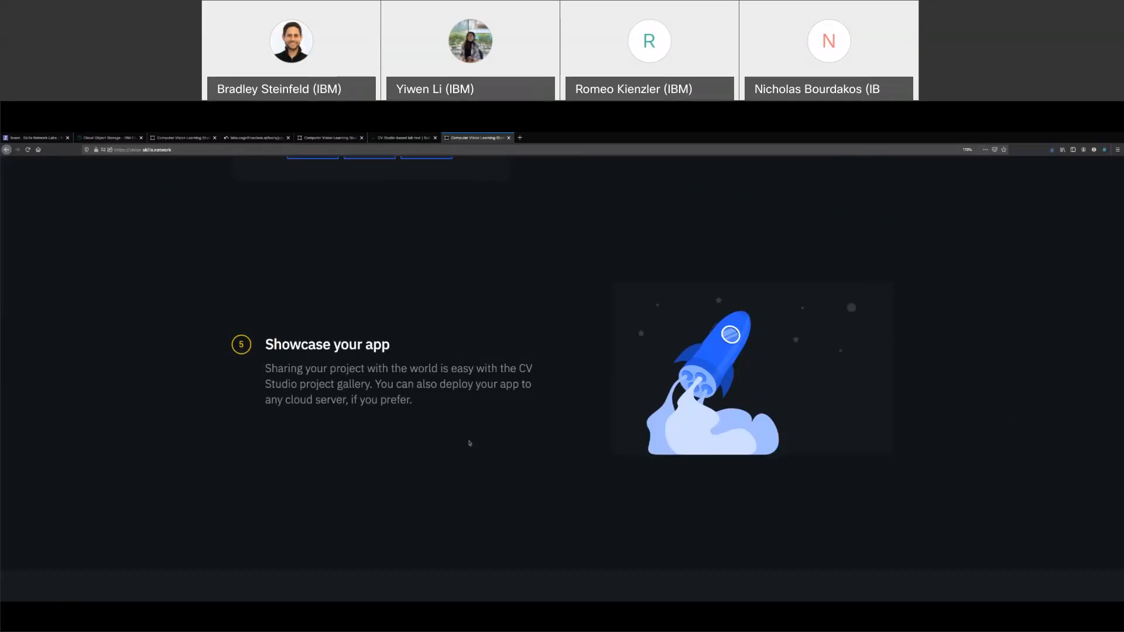
{"action": "scroll", "coordinate": [469, 444], "scroll_direction": "up", "scroll_amount": 3}
{"action": "scroll", "coordinate": [469, 443], "scroll_direction": "up", "scroll_amount": 10}
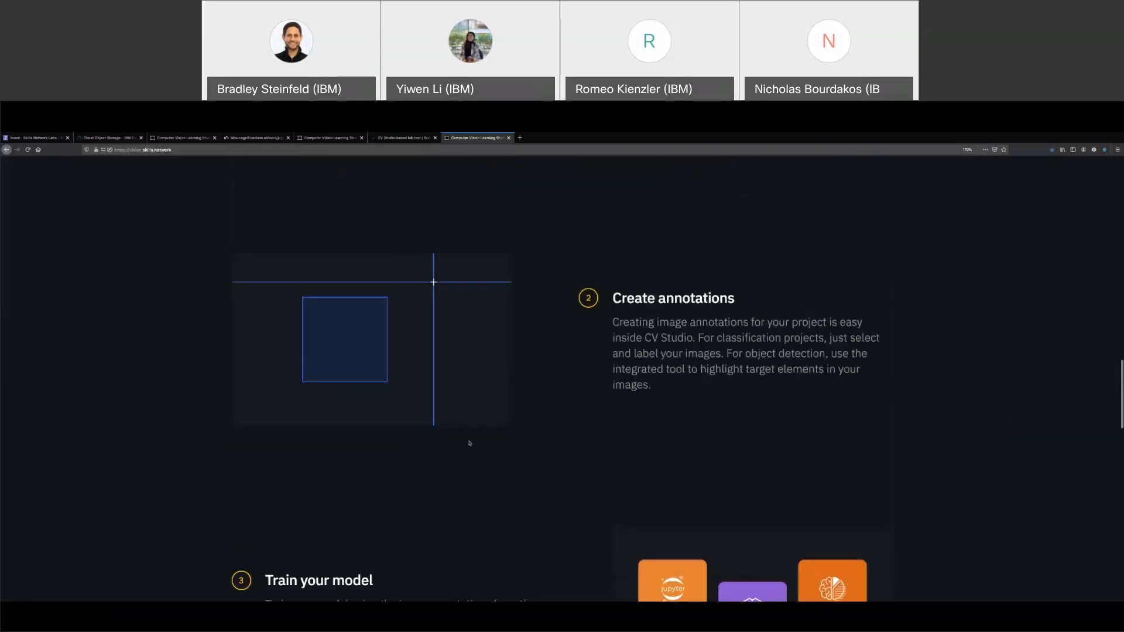
{"action": "scroll", "coordinate": [469, 443], "scroll_direction": "up", "scroll_amount": 4}
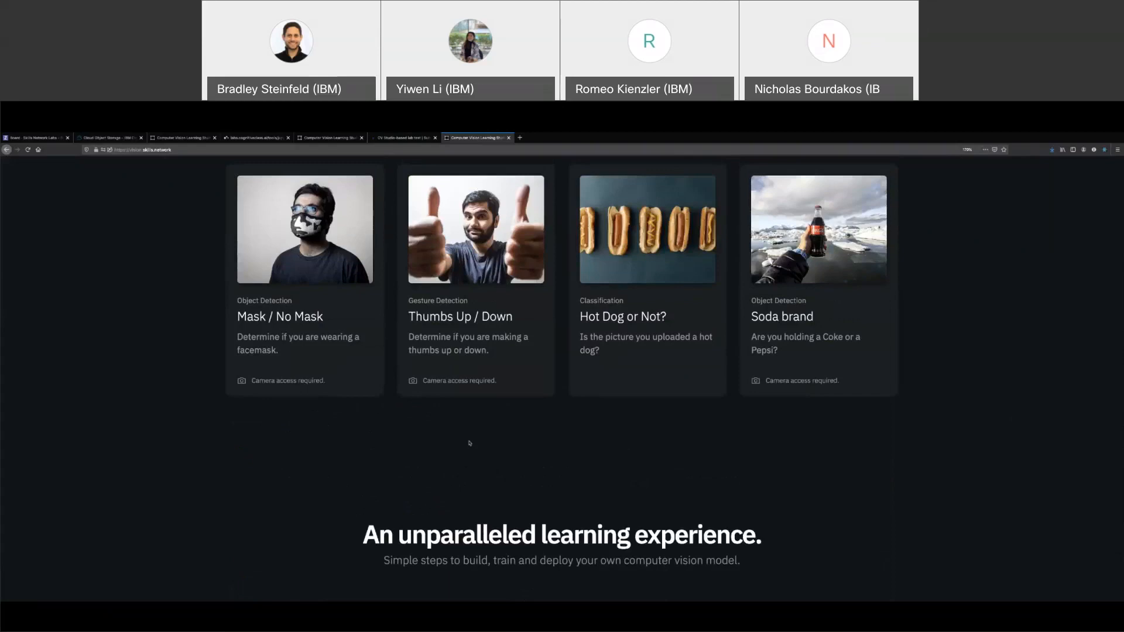
{"action": "scroll", "coordinate": [470, 443], "scroll_direction": "up", "scroll_amount": 5}
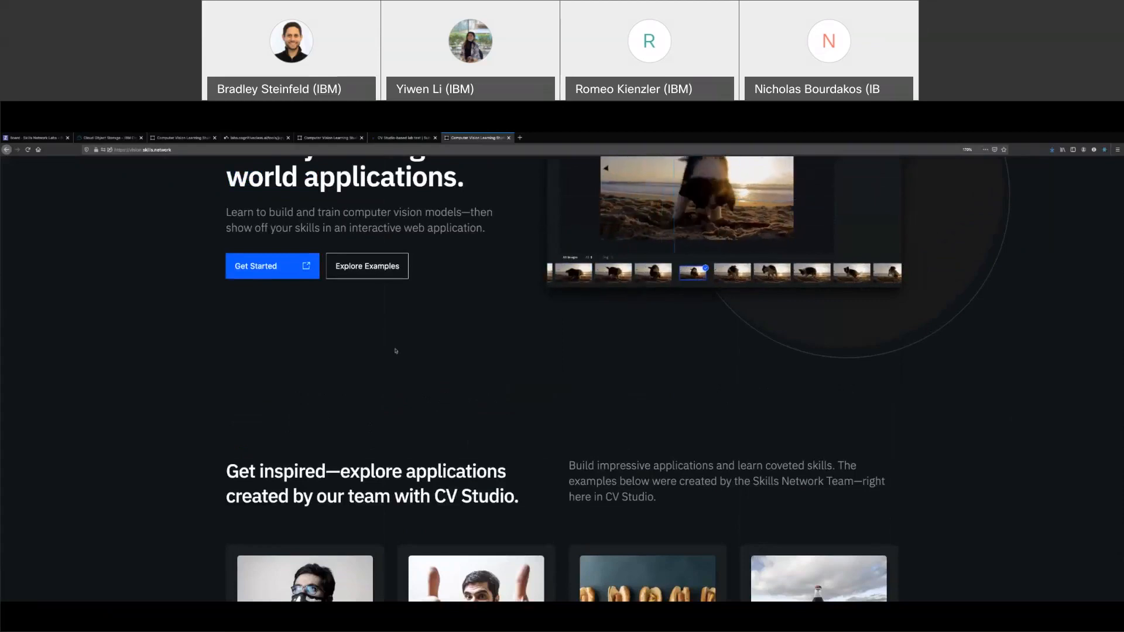
{"action": "scroll", "coordinate": [396, 350], "scroll_direction": "up", "scroll_amount": 1}
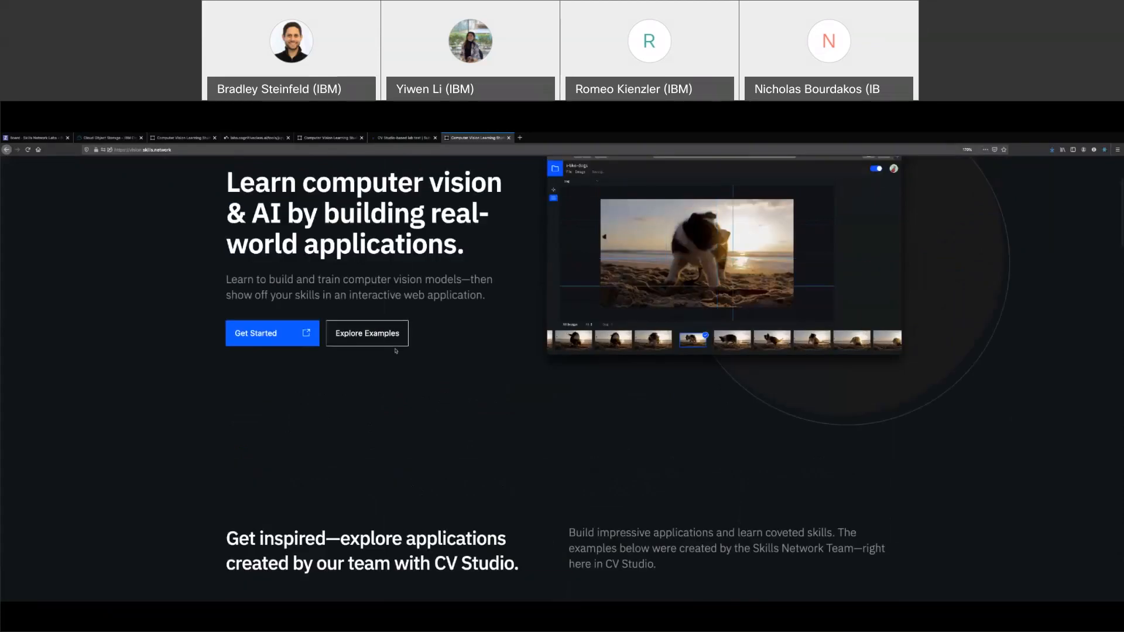
{"action": "scroll", "coordinate": [395, 350], "scroll_direction": "up", "scroll_amount": 2}
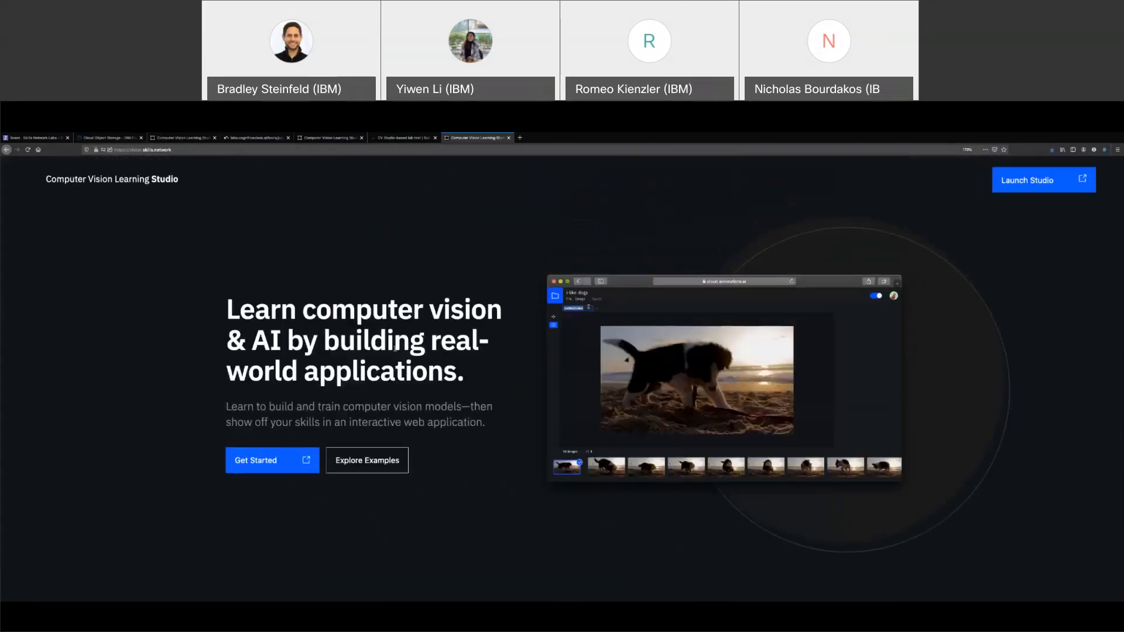
From the projects list, create a new Classification project called 'demo classification'
{"action": "left_click", "coordinate": [273, 461]}
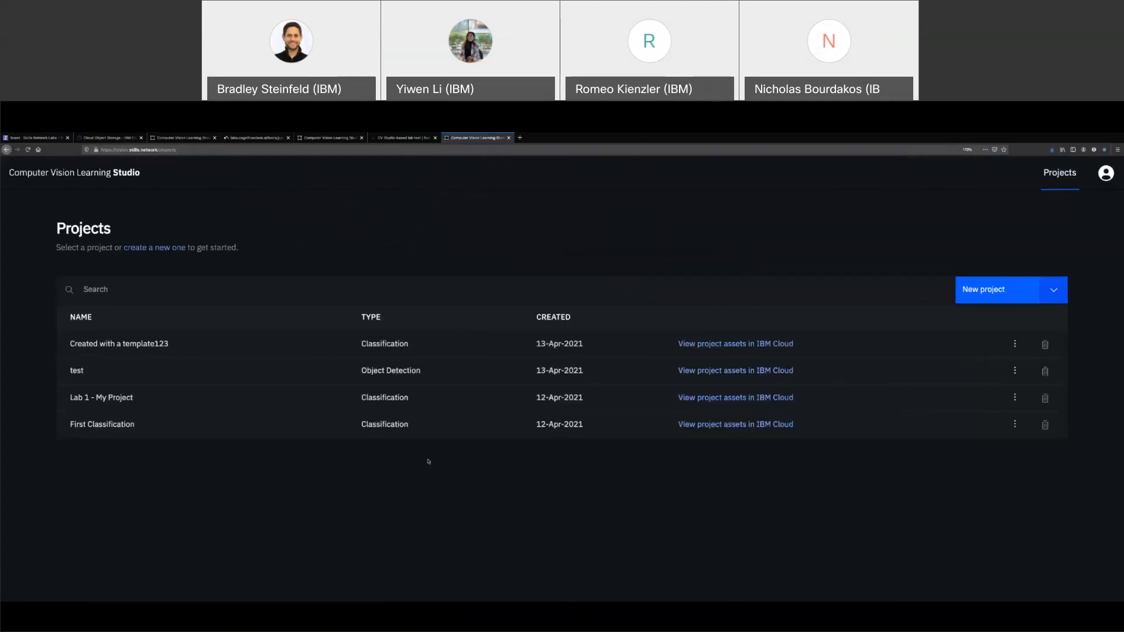
{"action": "left_click", "coordinate": [990, 290]}
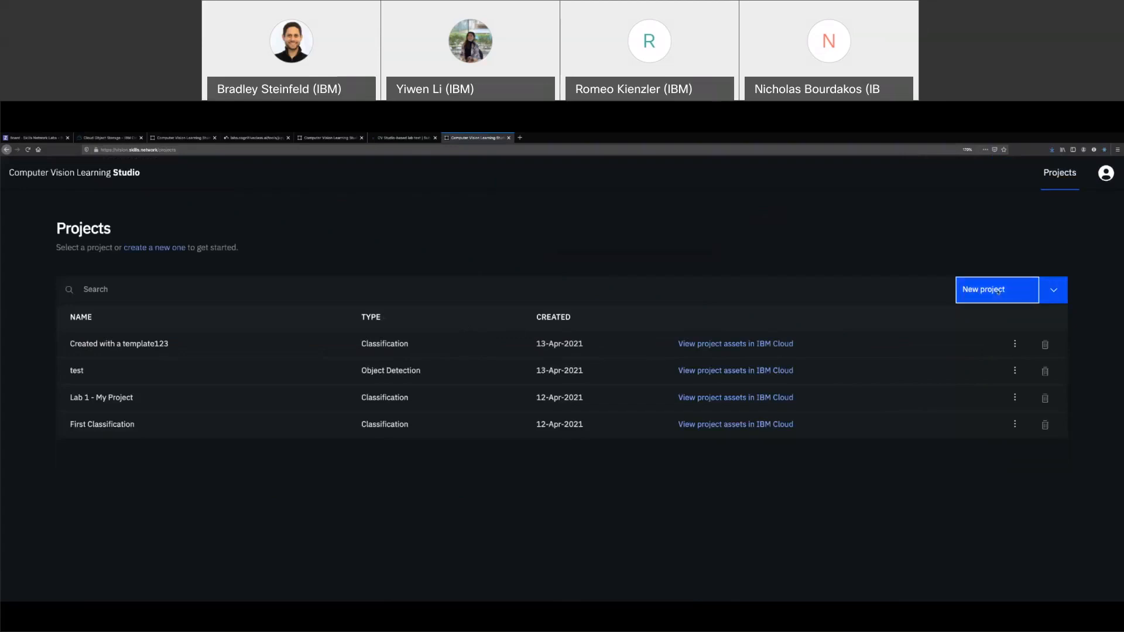
{"action": "left_click", "coordinate": [533, 326]}
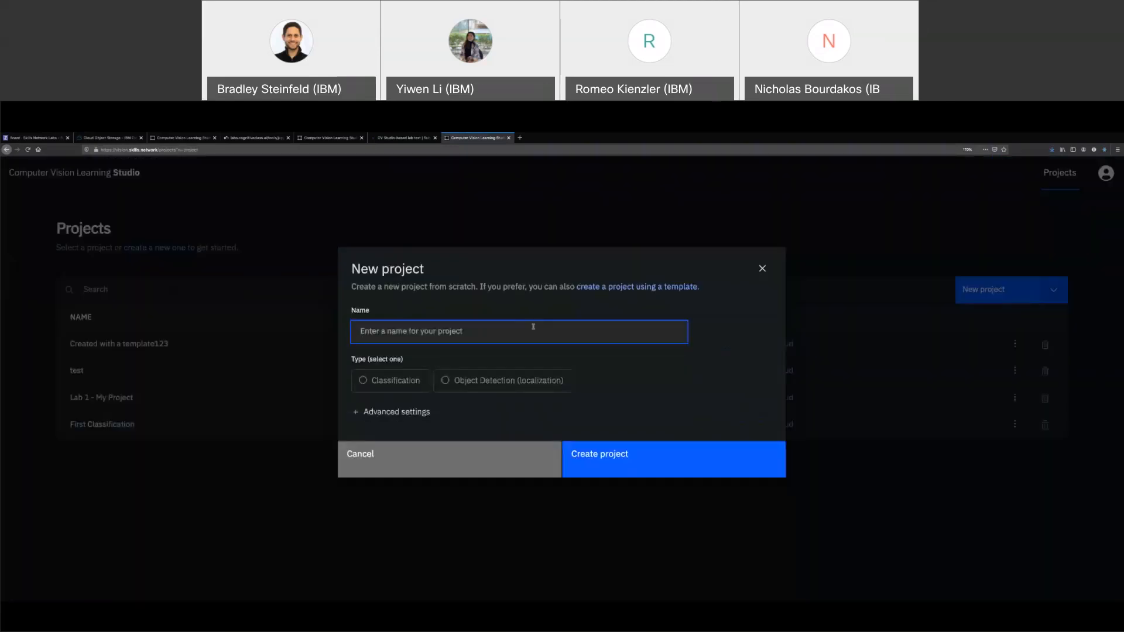
{"action": "type", "text": "demo classification"}
{"action": "left_click", "coordinate": [402, 377]}
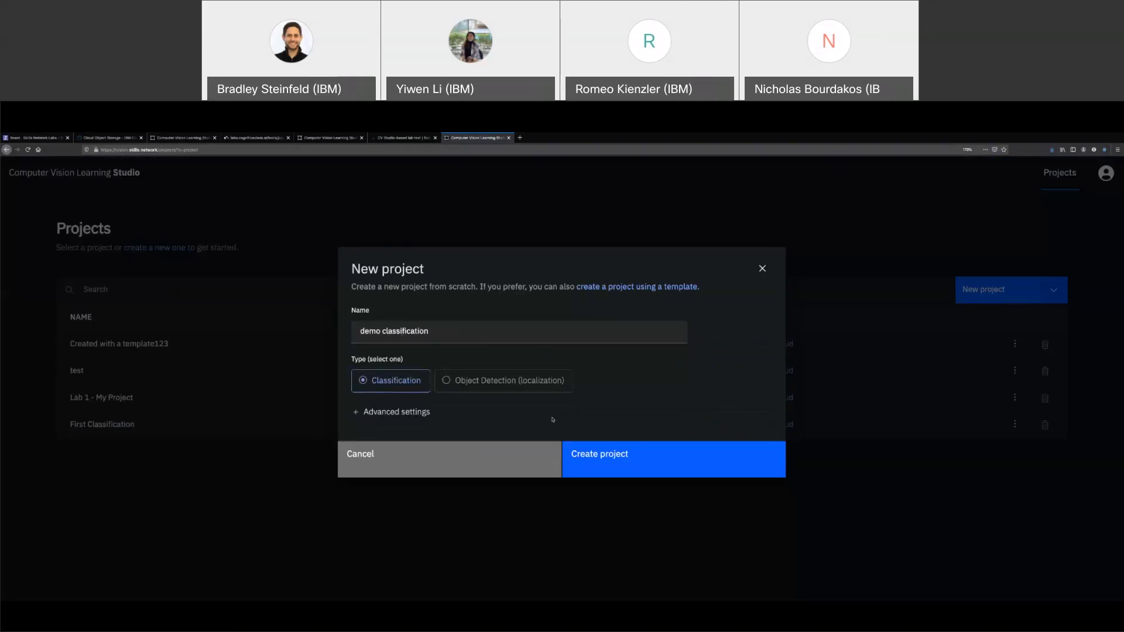
{"action": "left_click", "coordinate": [614, 468]}
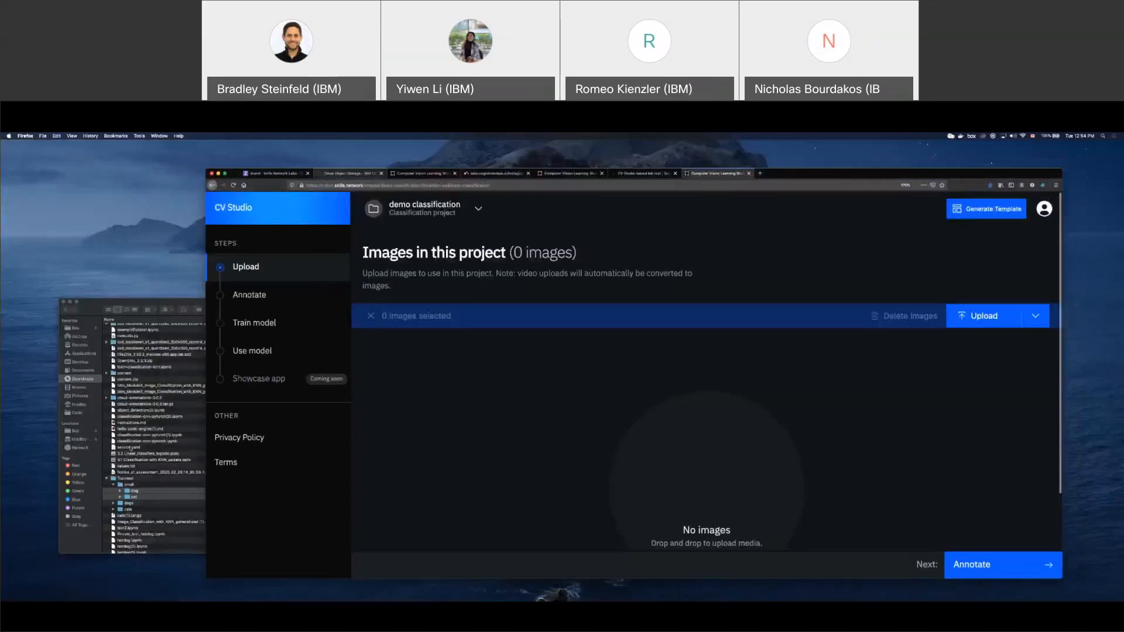
Drag the dog and cat image folders onto the Upload page, then make Firefox full screen
{"action": "left_click_drag", "start_coordinate": [134, 494], "coordinate": [467, 409]}
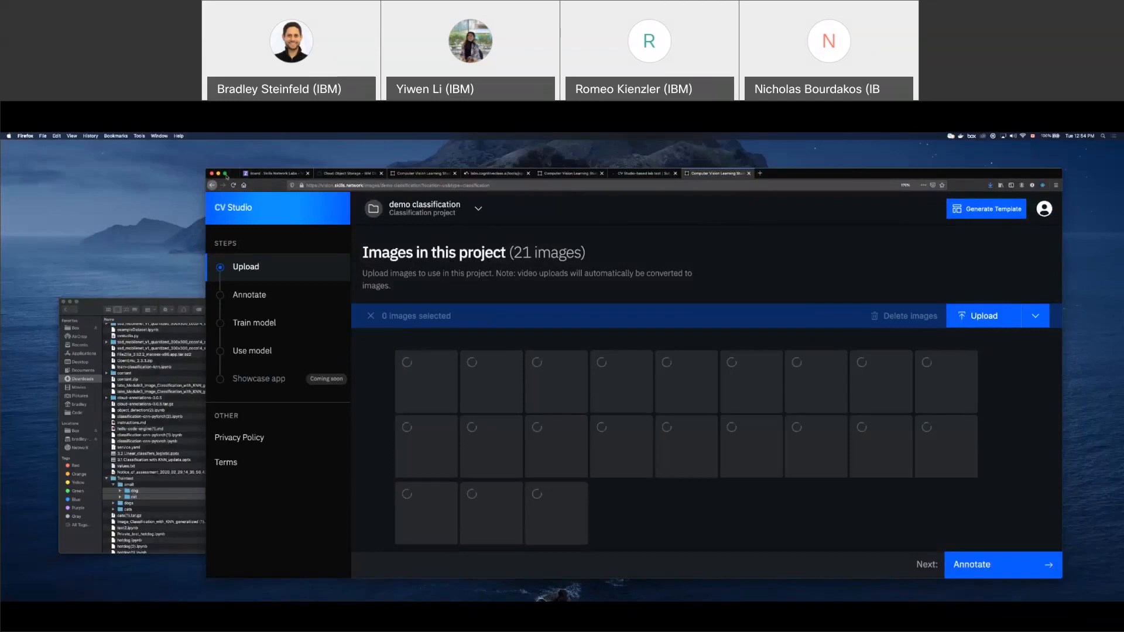
{"action": "left_click", "coordinate": [226, 174]}
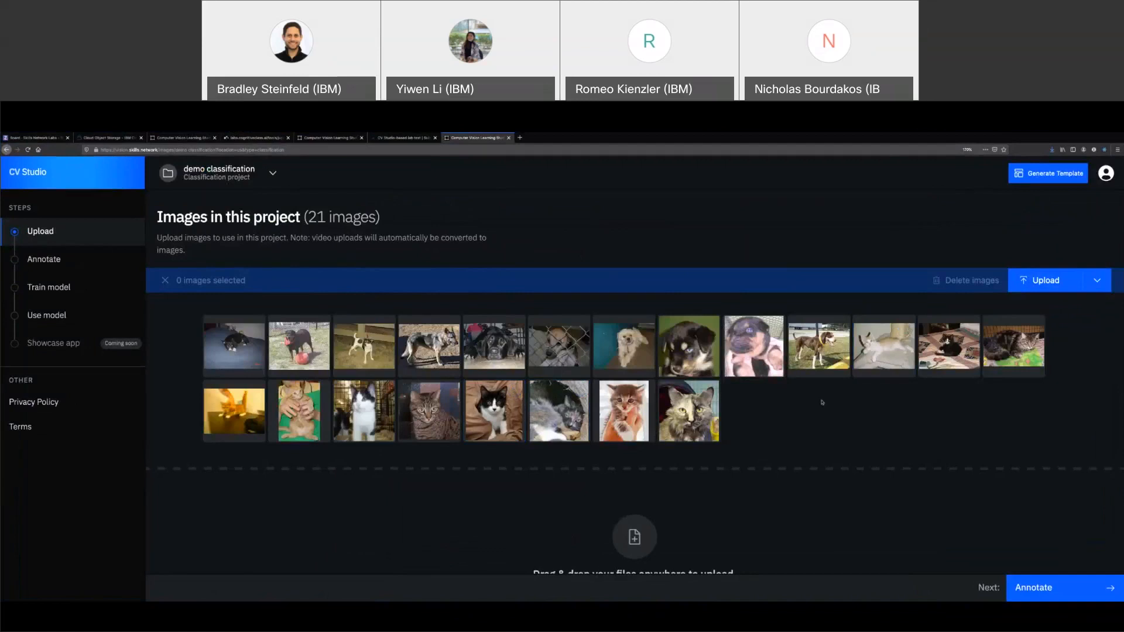
In Annotate, select the 11 unlabeled images and assign them the label dog
{"action": "left_click", "coordinate": [1077, 588]}
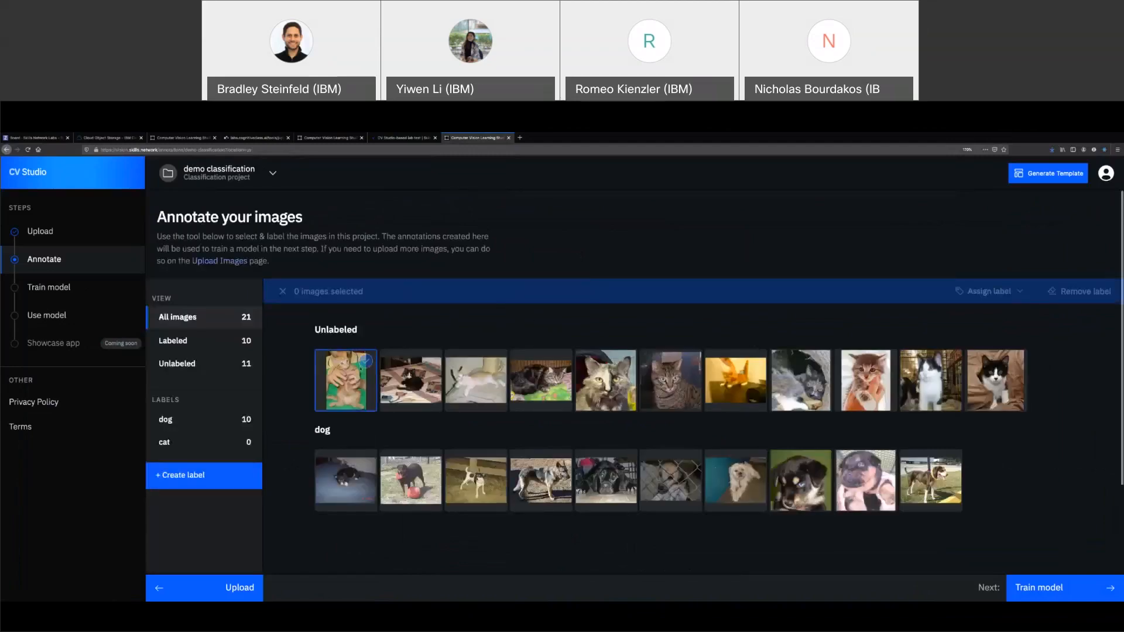
{"action": "left_click", "coordinate": [360, 368]}
{"action": "left_click", "coordinate": [994, 373], "text": "shift"}
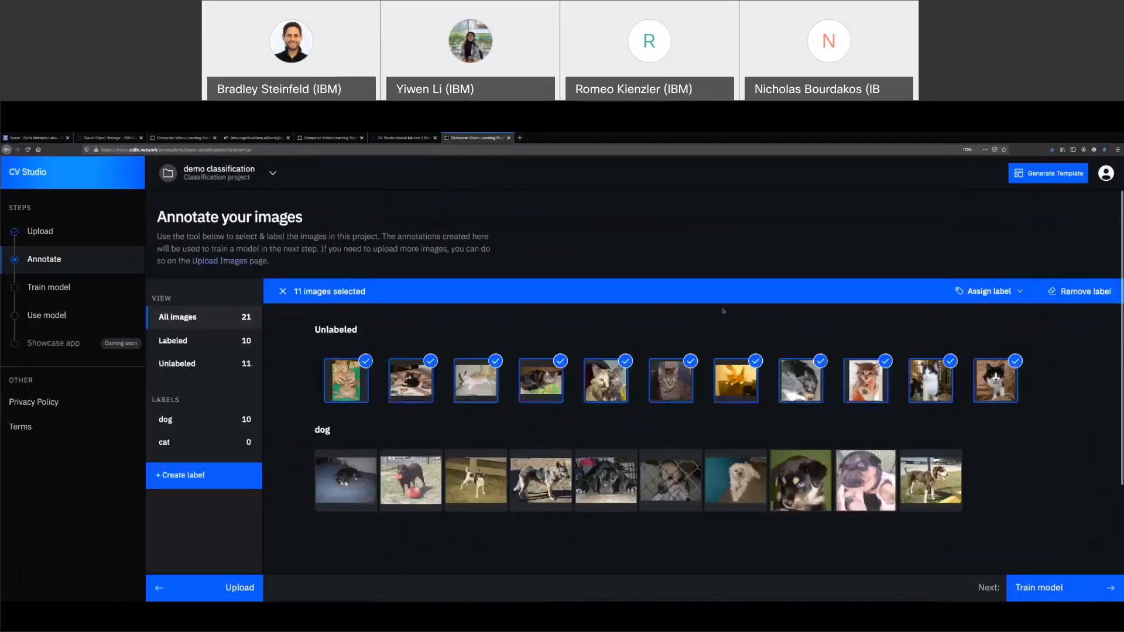
{"action": "left_click", "coordinate": [990, 291]}
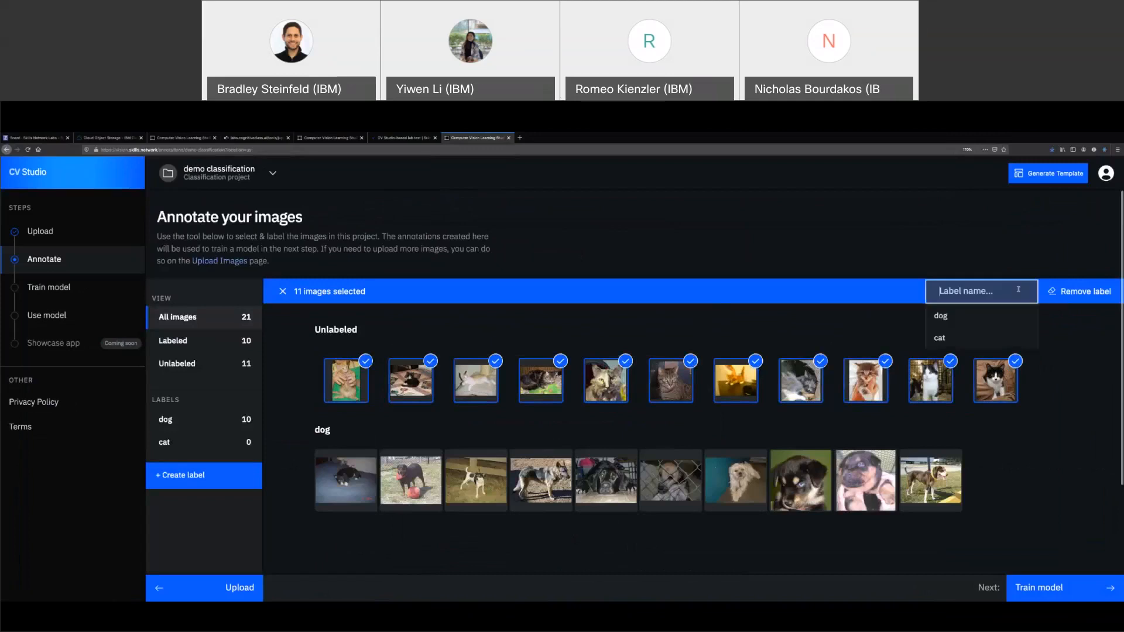
{"action": "left_click", "coordinate": [944, 316]}
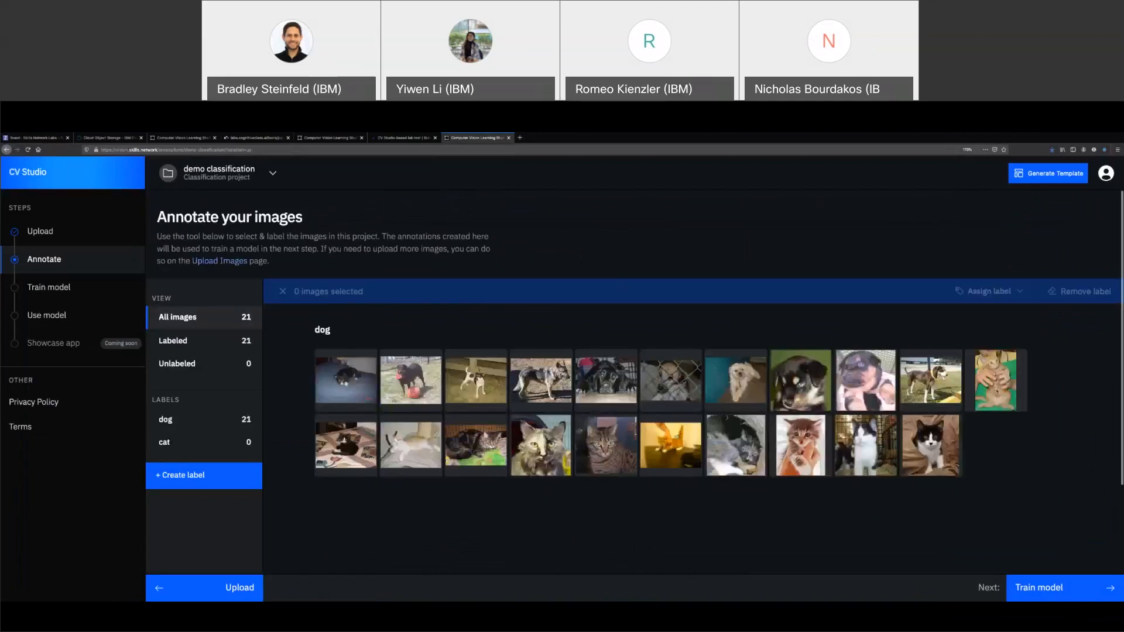
Reselect the 11 cat images and relabel them as cat, then go to Train model
{"action": "left_click", "coordinate": [996, 391]}
{"action": "left_click", "coordinate": [940, 437], "text": "shift"}
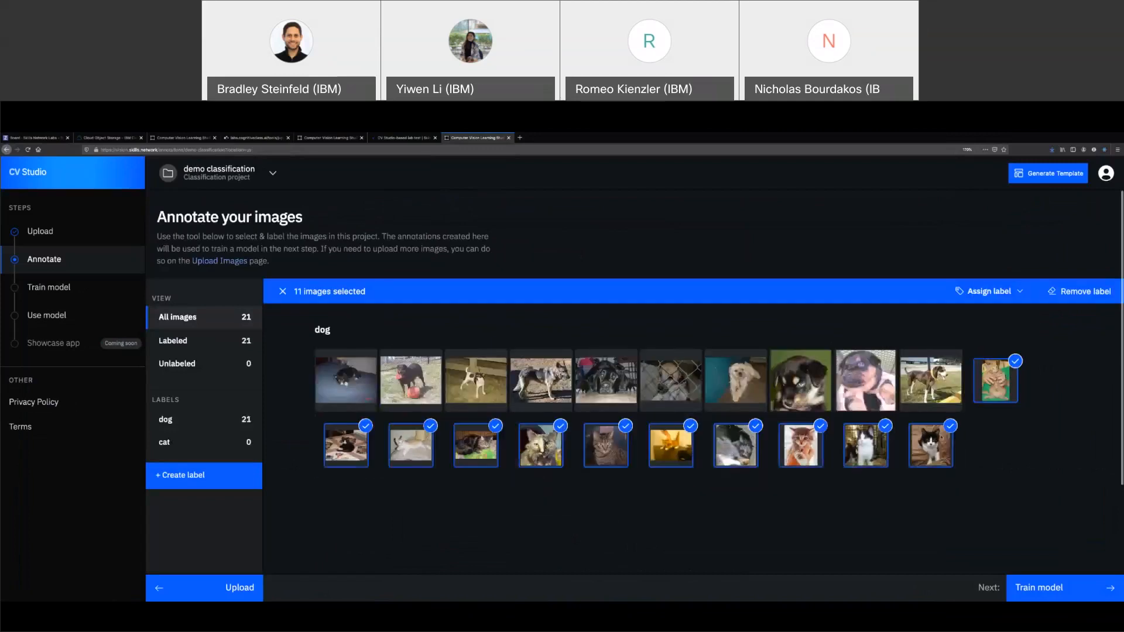
{"action": "left_click", "coordinate": [995, 289]}
{"action": "left_click", "coordinate": [943, 336]}
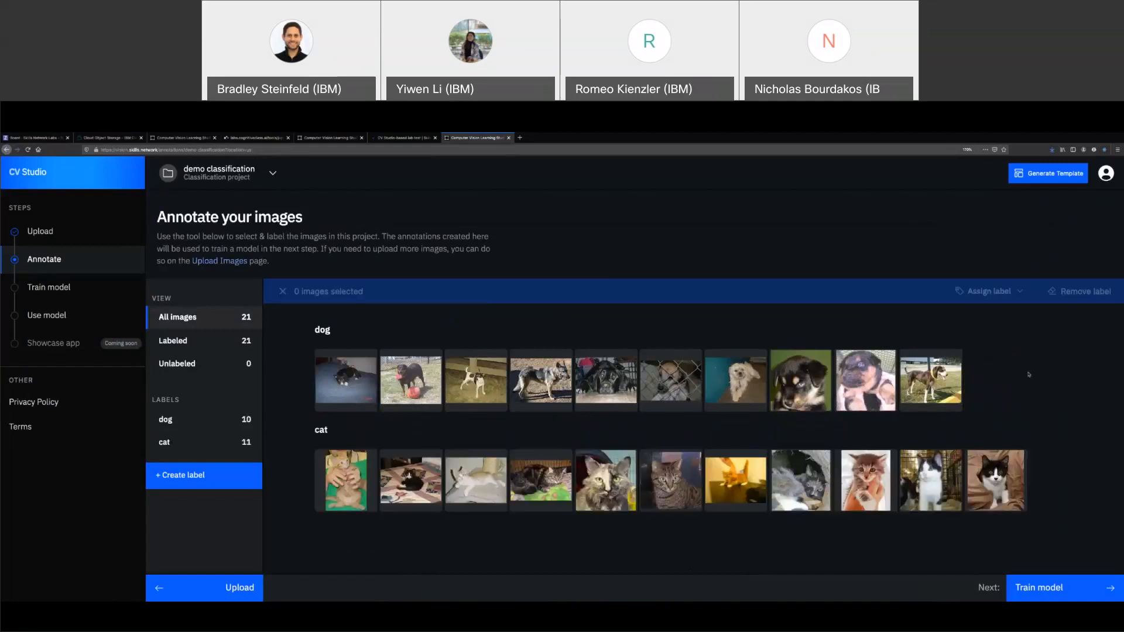
{"action": "left_click", "coordinate": [1037, 588]}
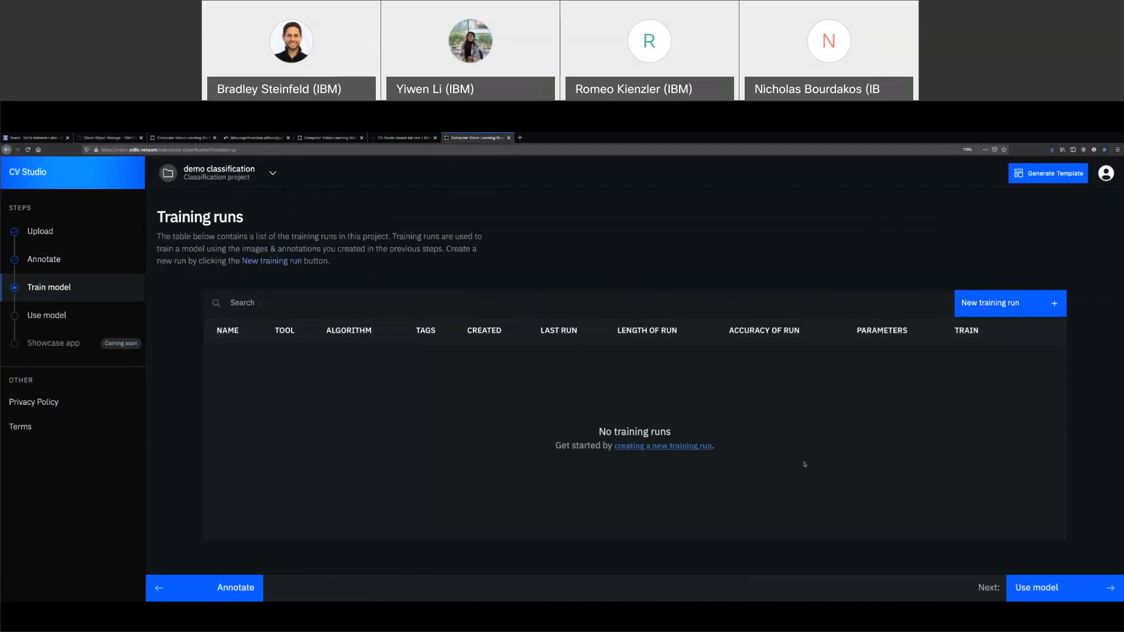
Draft a new training run named 'k-NN for the start' with Jupyter Notebook as its tool
{"action": "left_click", "coordinate": [972, 304]}
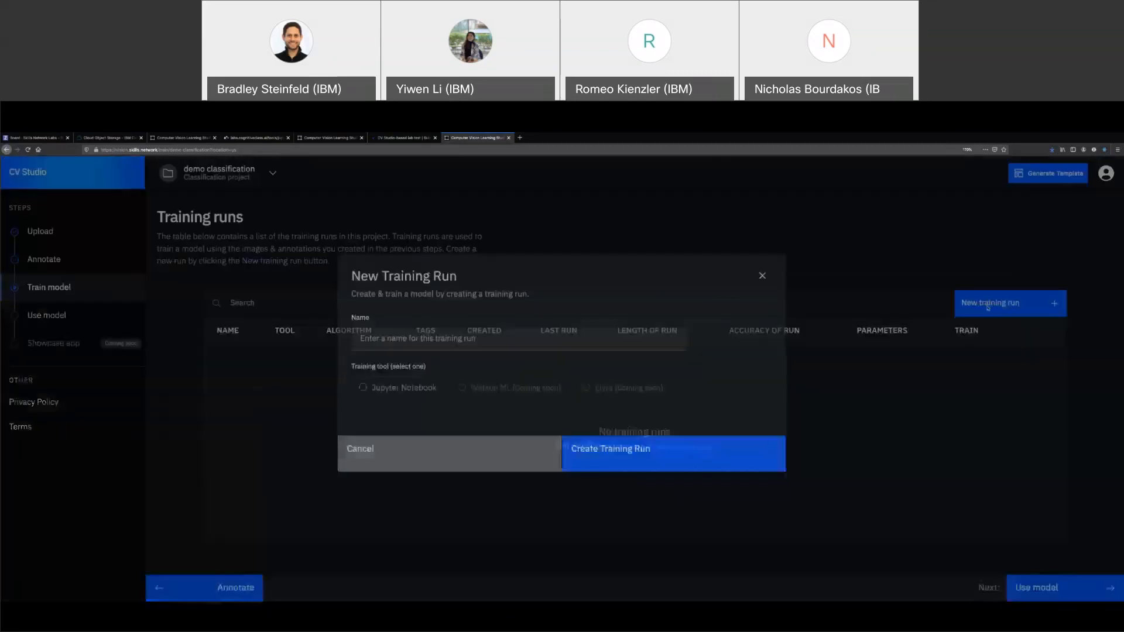
{"action": "left_click", "coordinate": [565, 342]}
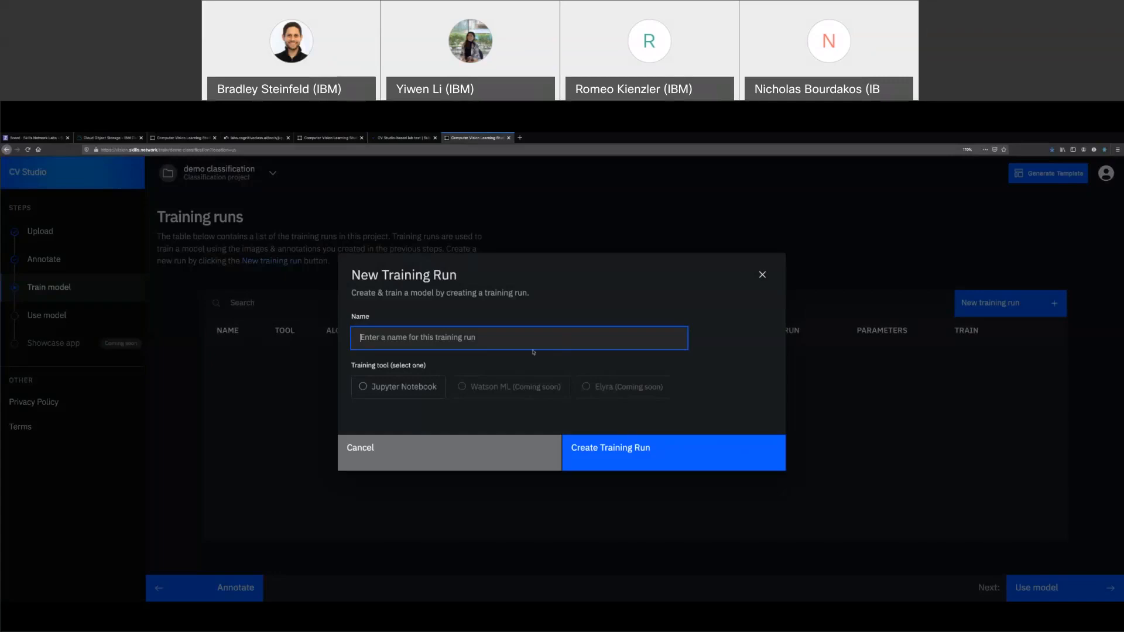
{"action": "type", "text": "k-NN for the start"}
{"action": "left_click", "coordinate": [402, 387]}
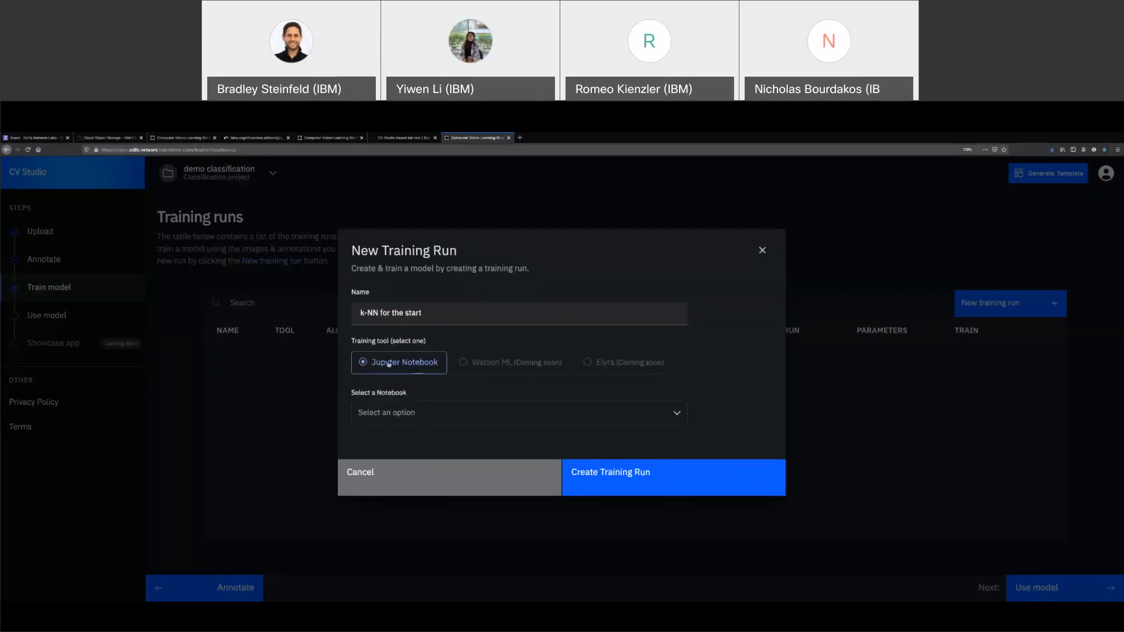
{"action": "left_click", "coordinate": [433, 412]}
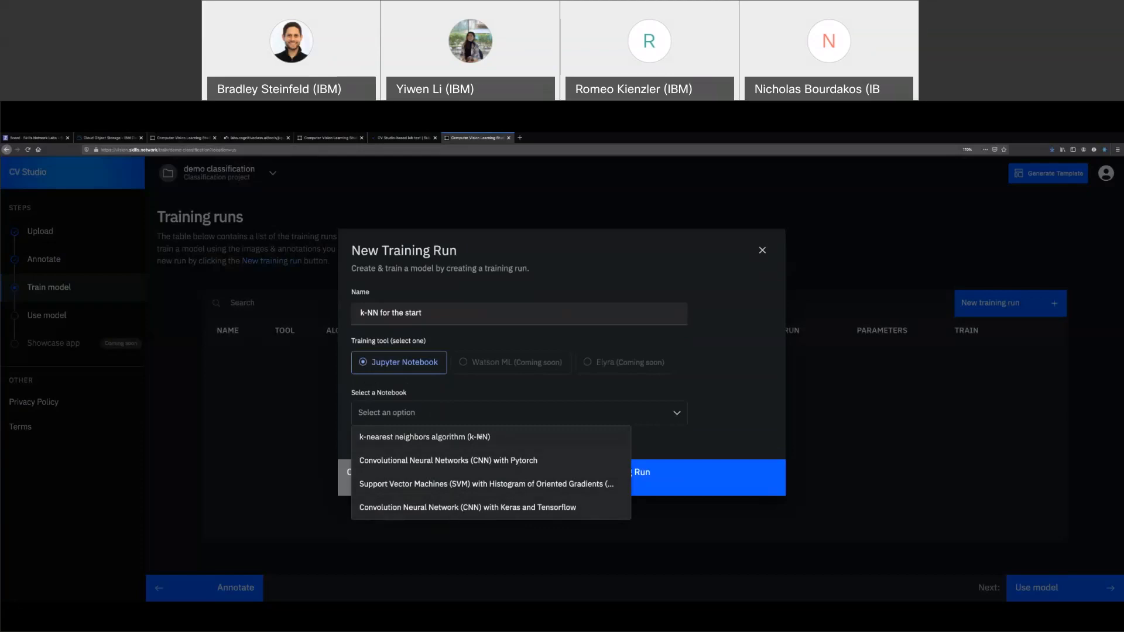
Choose the 'k-nearest neighbors algorithm (k-NN)' notebook, review its description and tags, and create the run
{"action": "left_click", "coordinate": [481, 437]}
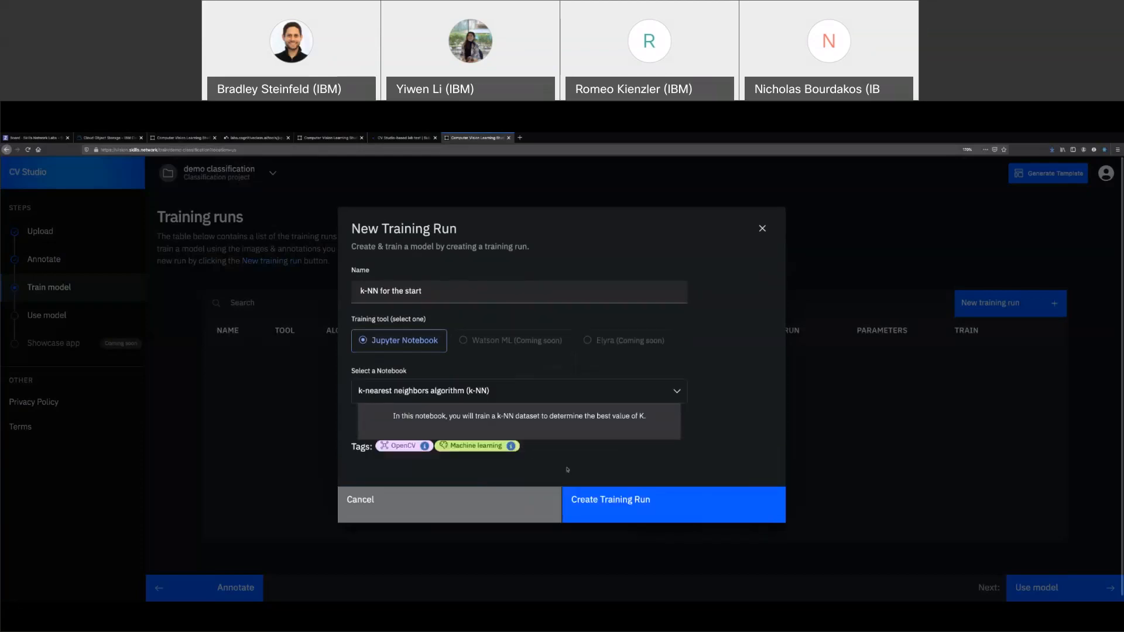
{"action": "left_click_drag", "start_coordinate": [382, 419], "coordinate": [653, 420]}
{"action": "left_click", "coordinate": [655, 420]}
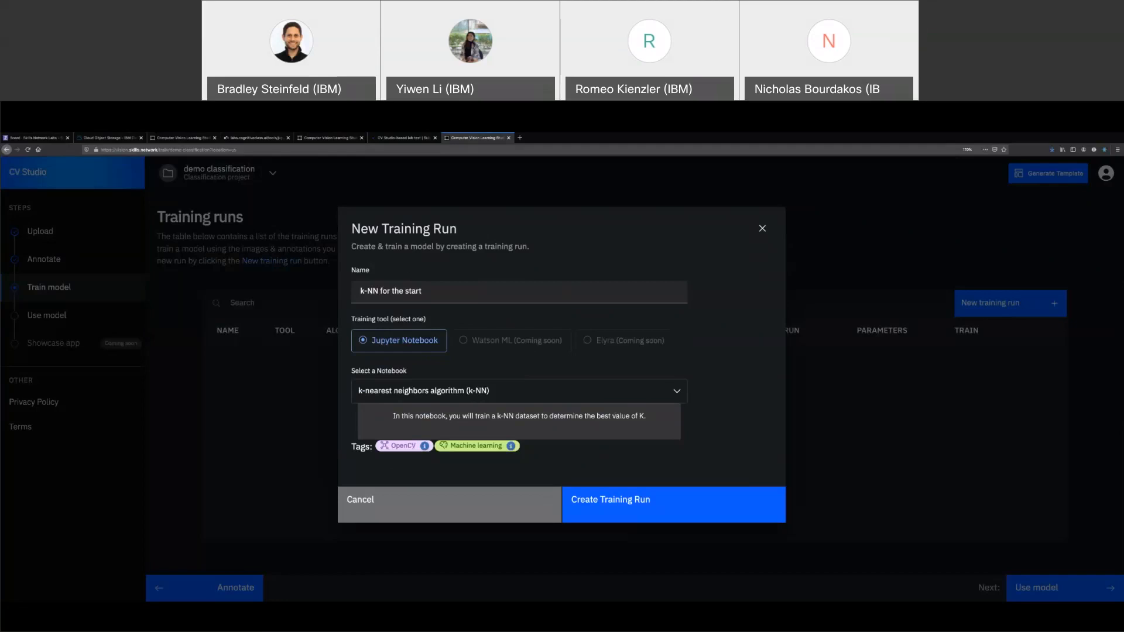
{"action": "mouse_move", "coordinate": [425, 446]}
{"action": "mouse_move", "coordinate": [510, 446]}
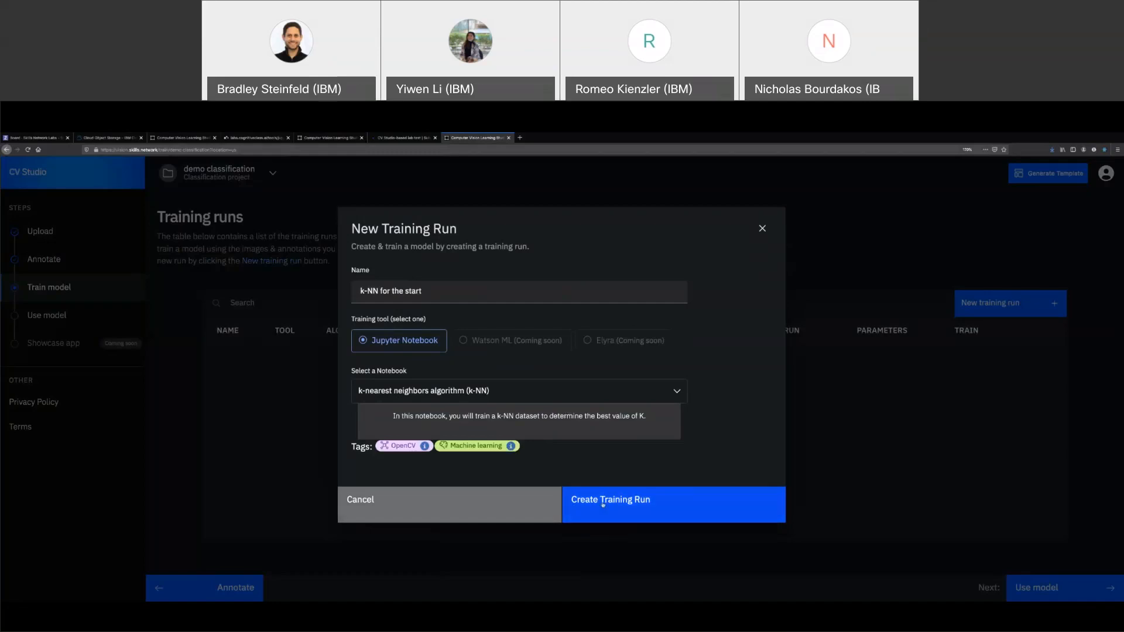
{"action": "left_click", "coordinate": [603, 504]}
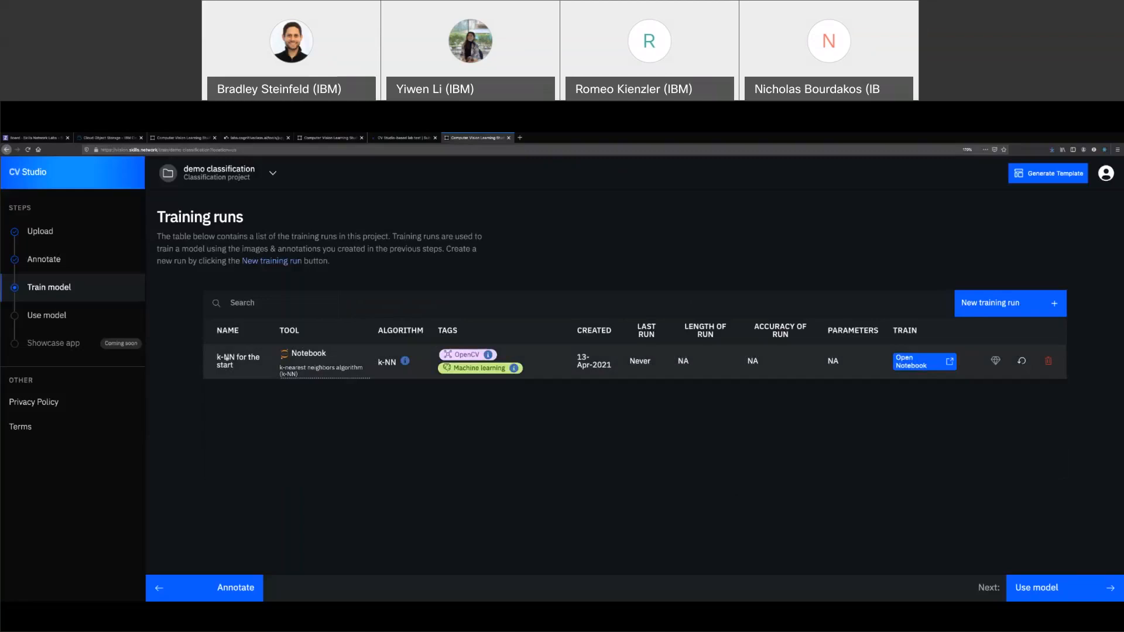
{"action": "left_click_drag", "start_coordinate": [216, 357], "coordinate": [245, 369]}
{"action": "left_click", "coordinate": [316, 404]}
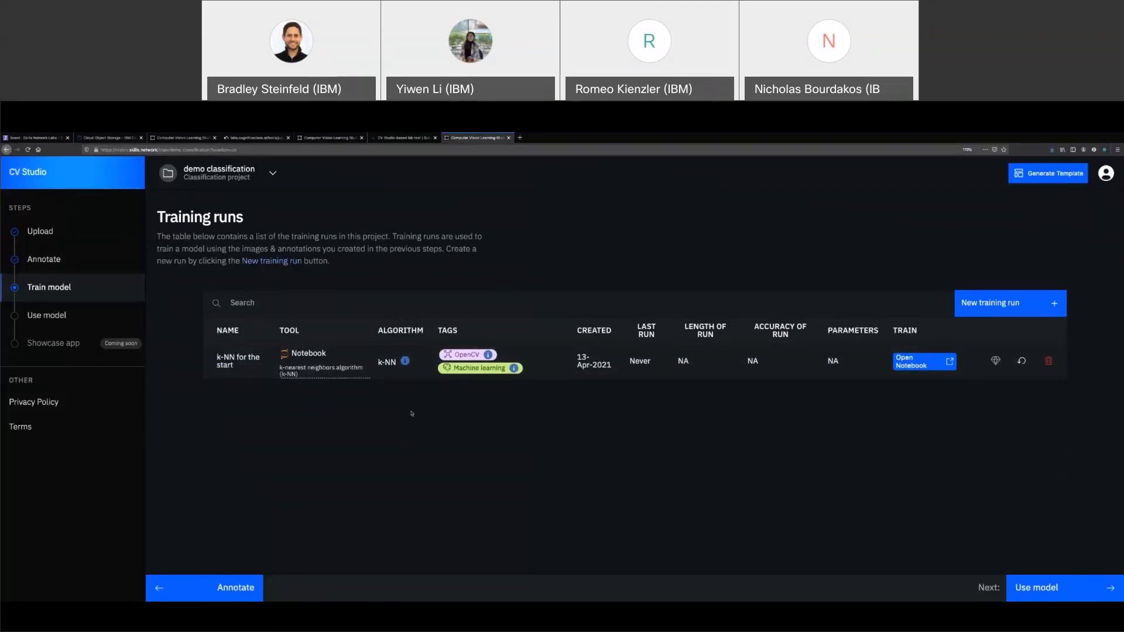
{"action": "mouse_move", "coordinate": [406, 363]}
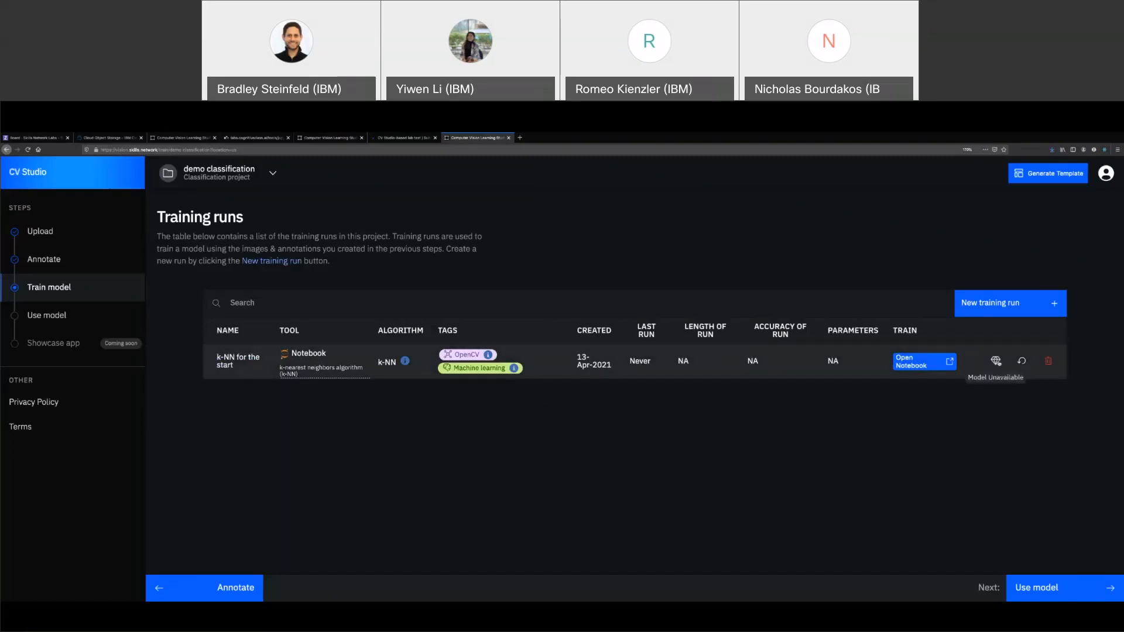
Launch the k-NN run's notebook, clear the Attention notice and robot check, and switch to the lab tab
{"action": "left_click", "coordinate": [926, 364]}
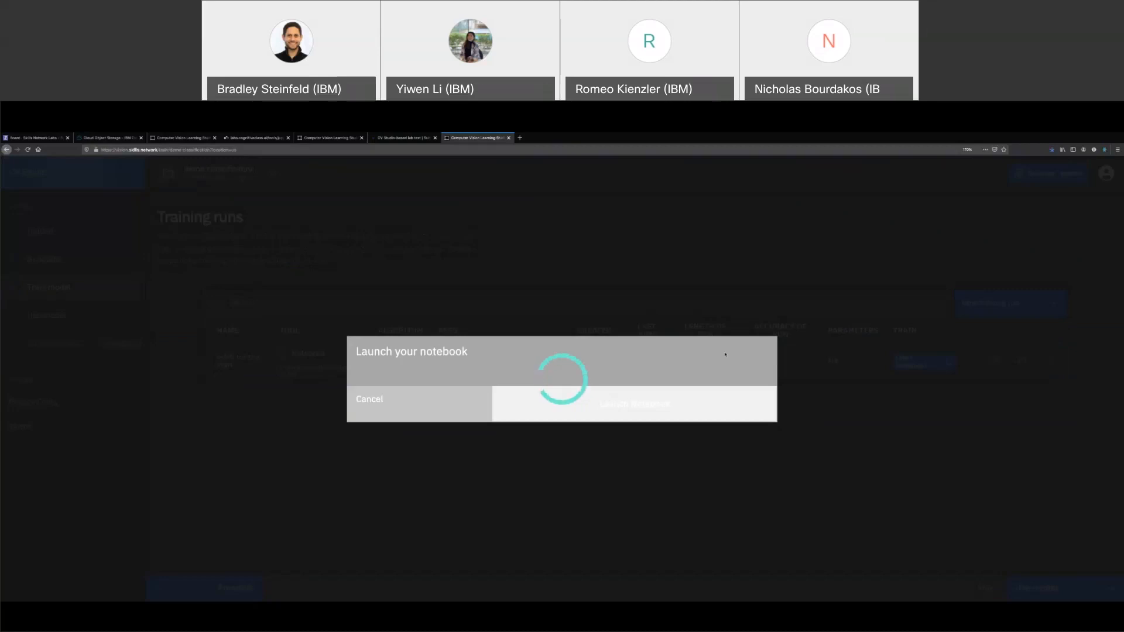
{"action": "left_click", "coordinate": [640, 401]}
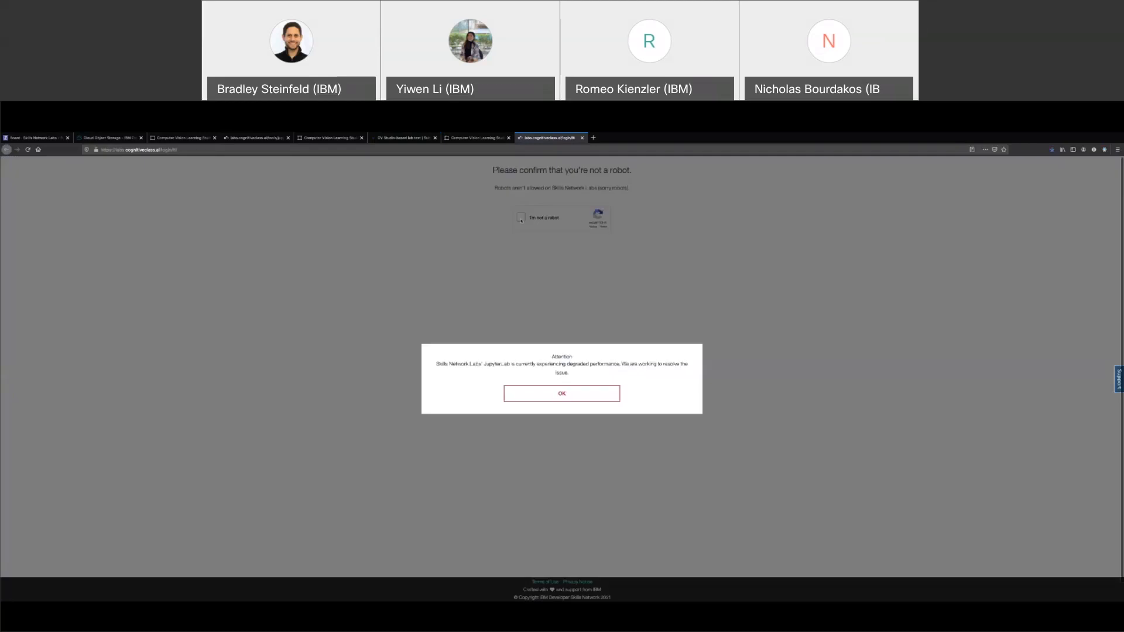
{"action": "left_click", "coordinate": [560, 394]}
{"action": "left_click", "coordinate": [521, 217]}
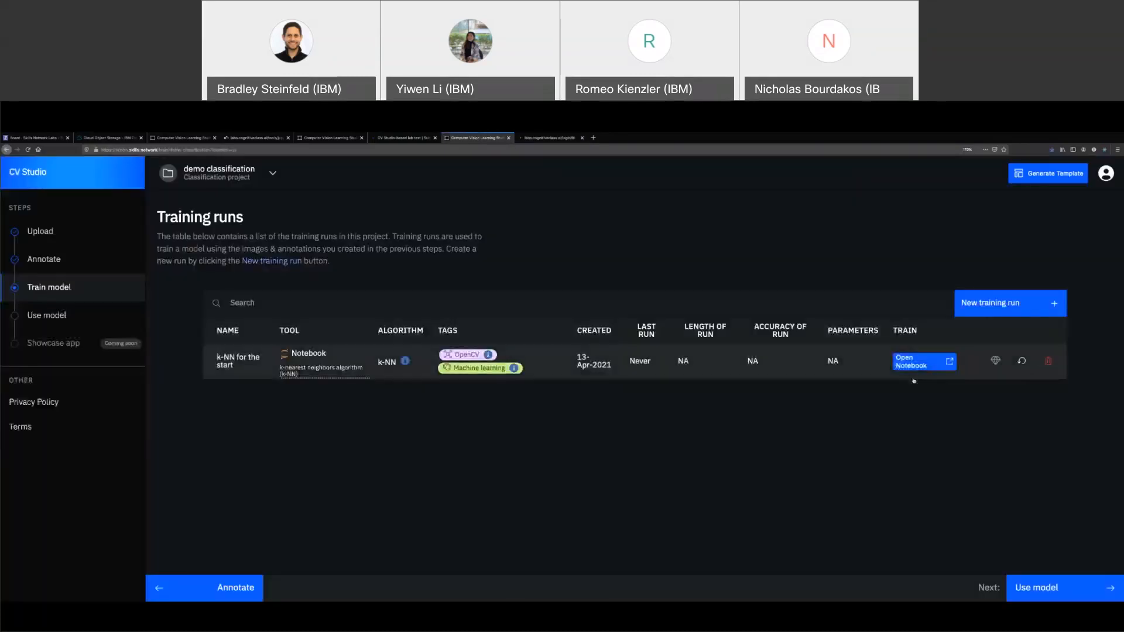
{"action": "left_click", "coordinate": [539, 141]}
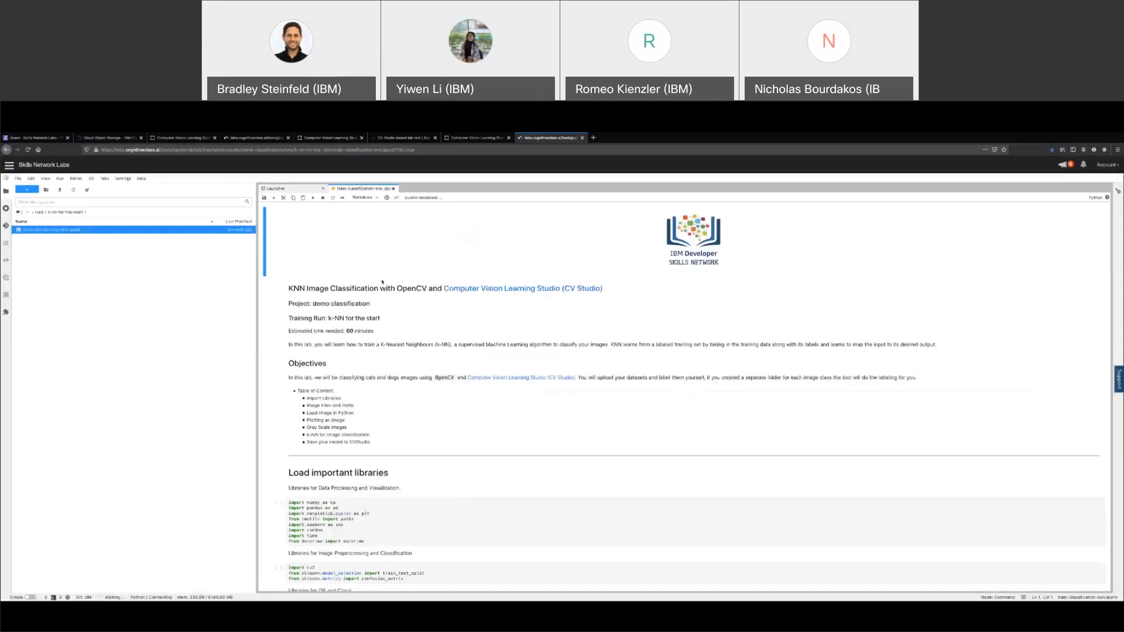
Review the KNN Image Classification title, project 'demo classification' and run 'k-NN for the start'
{"action": "left_click_drag", "start_coordinate": [288, 288], "coordinate": [372, 289]}
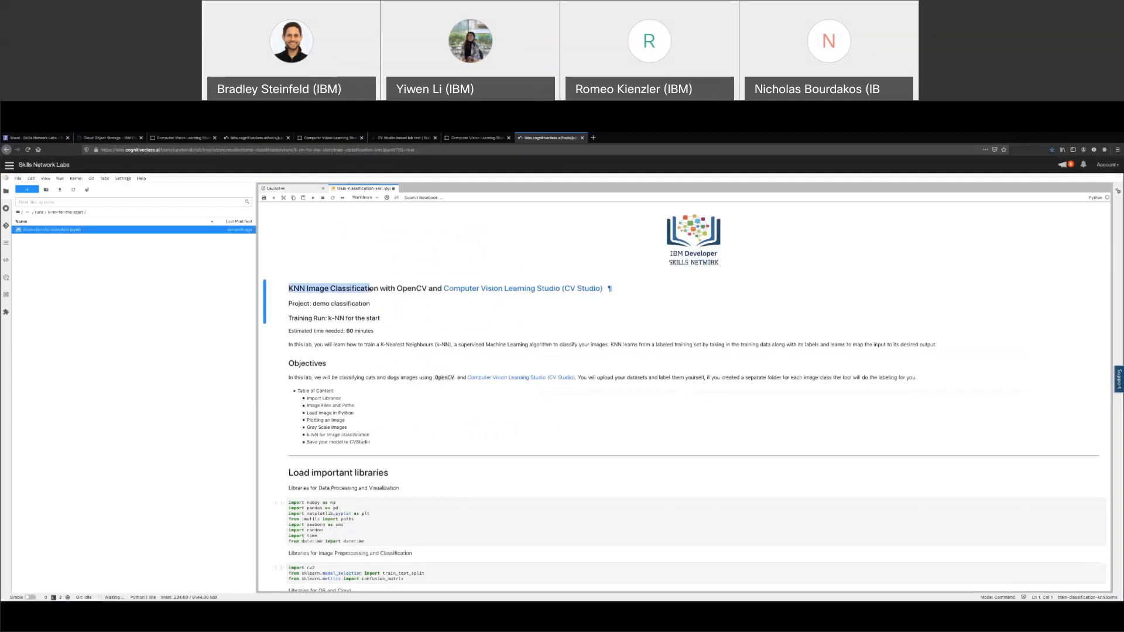
{"action": "left_click", "coordinate": [363, 346]}
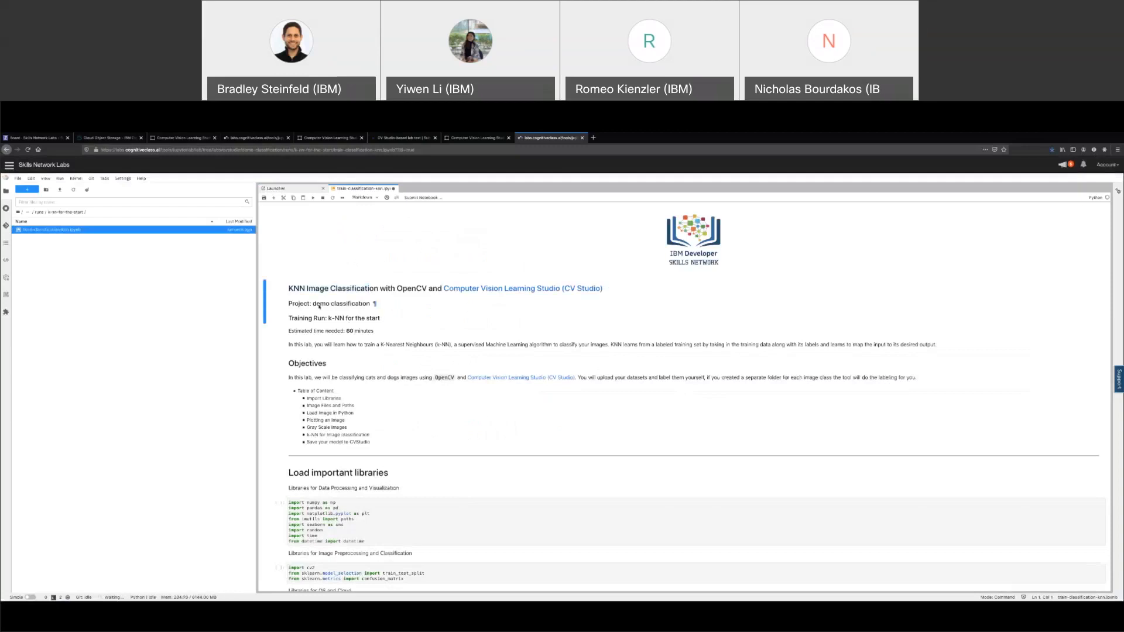
{"action": "left_click_drag", "start_coordinate": [313, 304], "coordinate": [372, 307]}
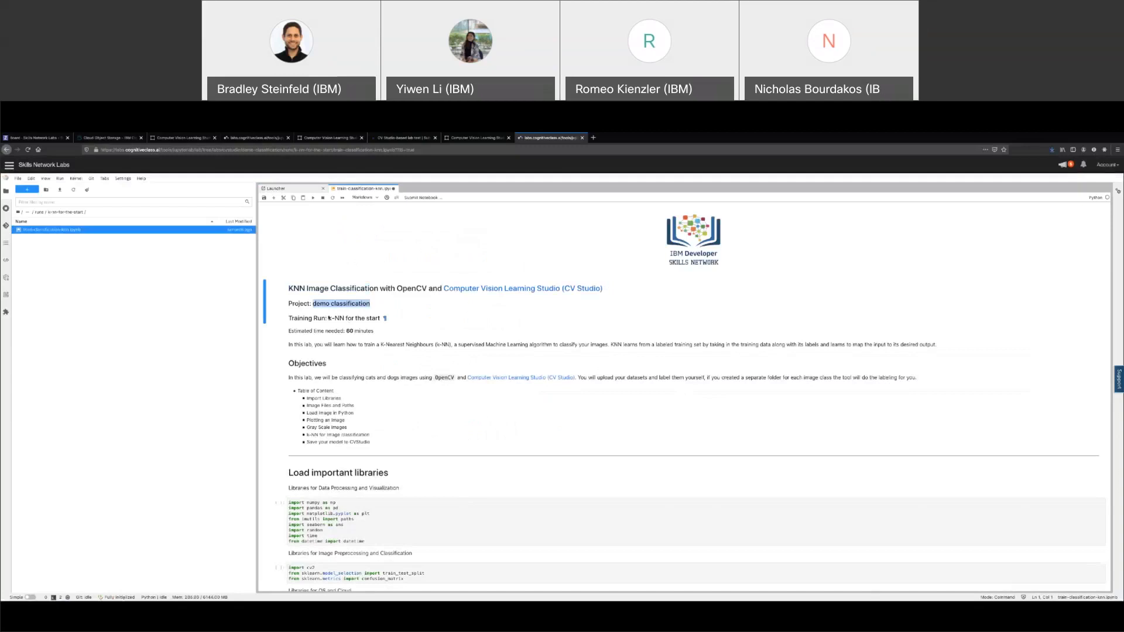
{"action": "left_click_drag", "start_coordinate": [329, 318], "coordinate": [381, 319]}
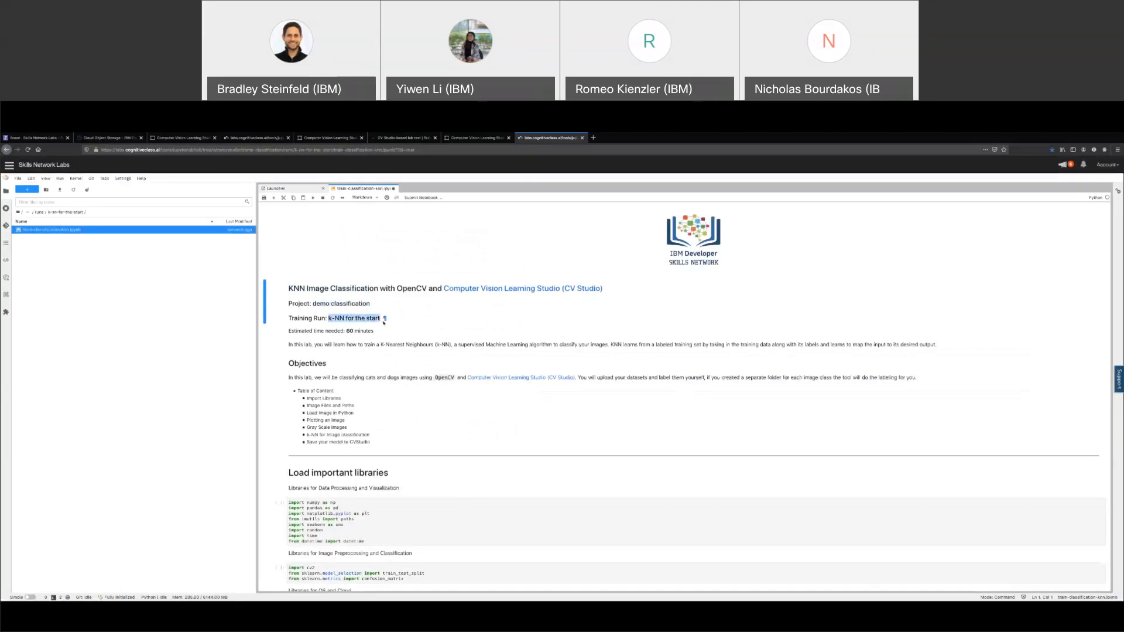
{"action": "left_click", "coordinate": [408, 352]}
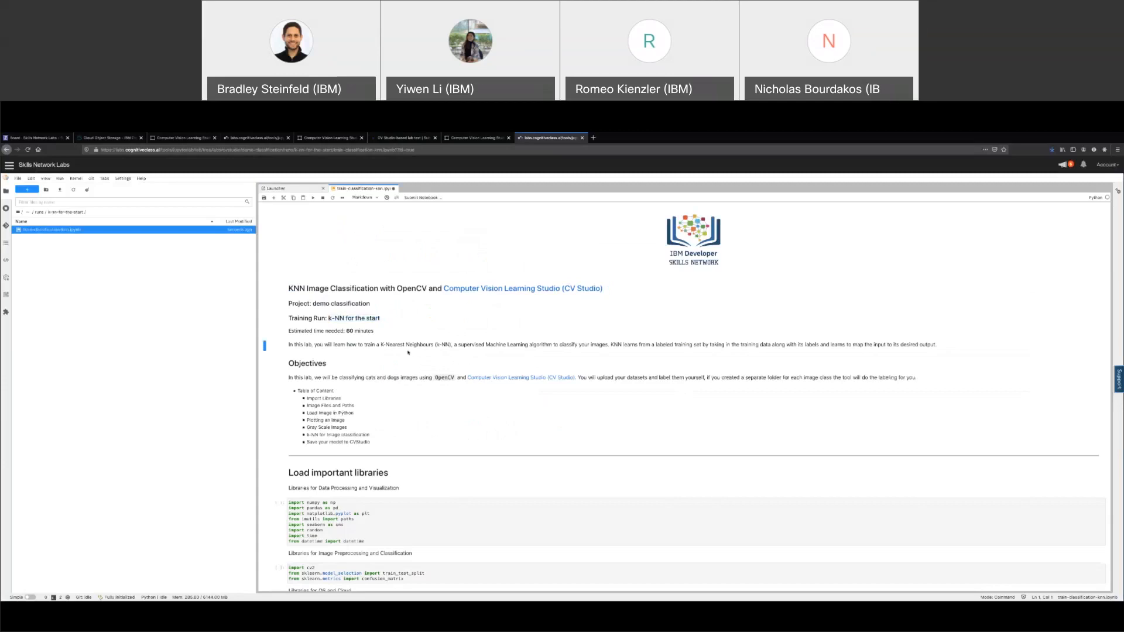
Run the first library import cells with Shift+Enter
{"action": "scroll", "coordinate": [408, 352], "scroll_direction": "down", "scroll_amount": 3}
{"action": "left_click", "coordinate": [433, 447]}
{"action": "key", "text": "shift+Return"}
{"action": "key", "text": "shift+Return"}
{"action": "key", "text": "shift+Return"}
{"action": "key", "text": "shift+Return"}
{"action": "key", "text": "shift+Return"}
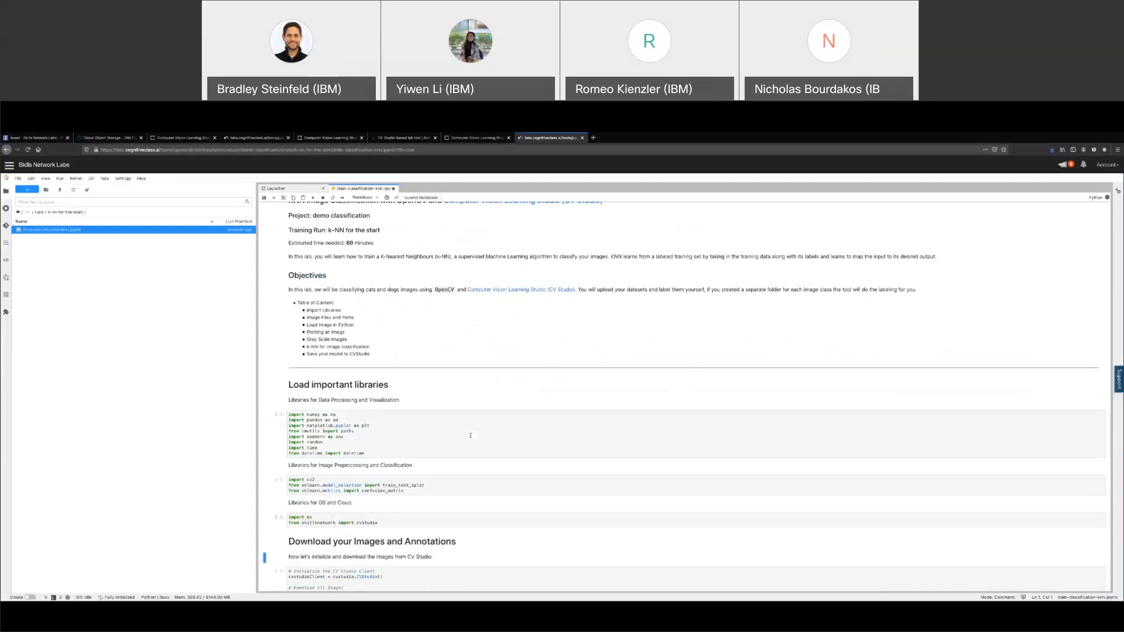
Run the CV Studio client and annotation preview cells
{"action": "scroll", "coordinate": [470, 435], "scroll_direction": "down", "scroll_amount": 2}
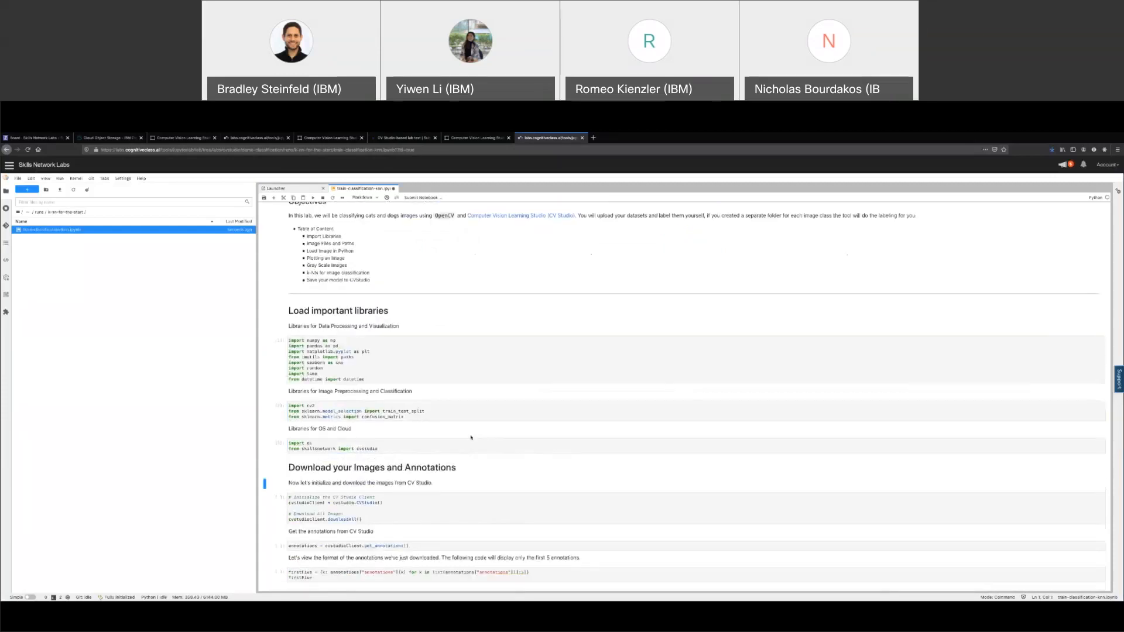
{"action": "key", "text": "shift+Return"}
{"action": "key", "text": "shift+Return"}
{"action": "key", "text": "shift+Return"}
{"action": "key", "text": "shift+Return"}
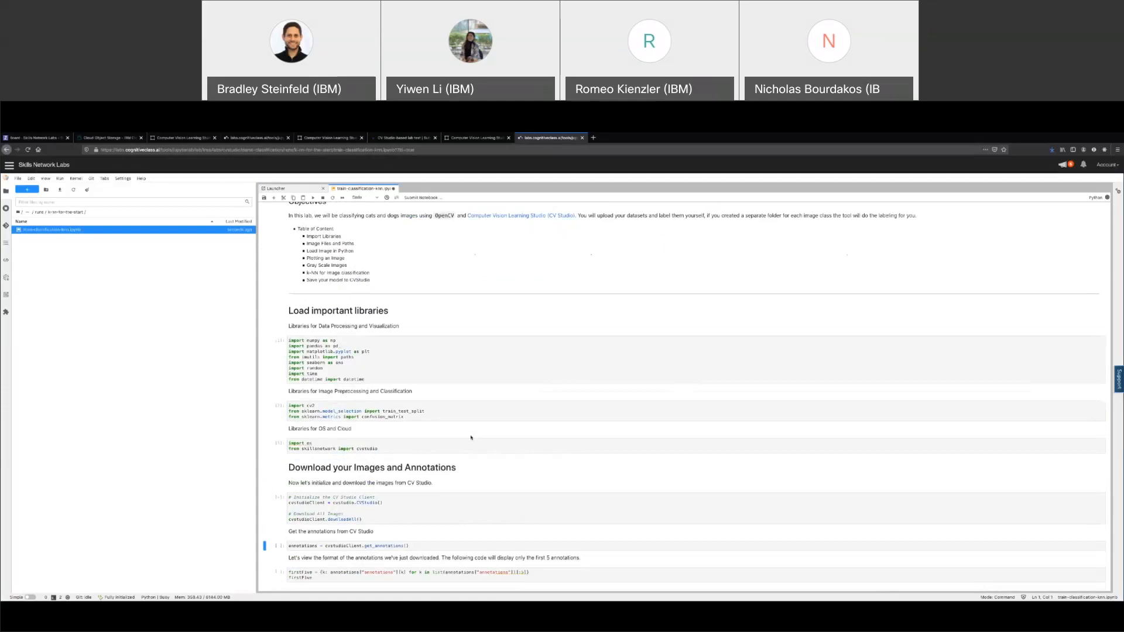
{"action": "key", "text": "shift+Return"}
{"action": "key", "text": "shift+Return"}
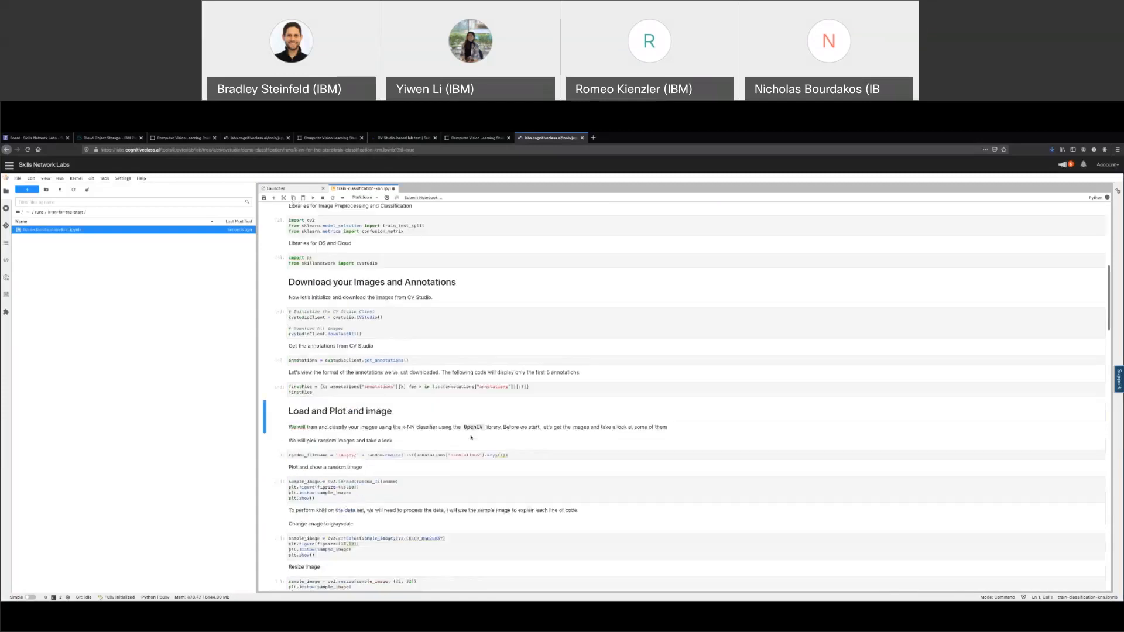
Zoom the page to 170% and widen the file list to show full filenames
{"action": "scroll", "coordinate": [471, 349], "scroll_direction": "up", "scroll_amount": 3}
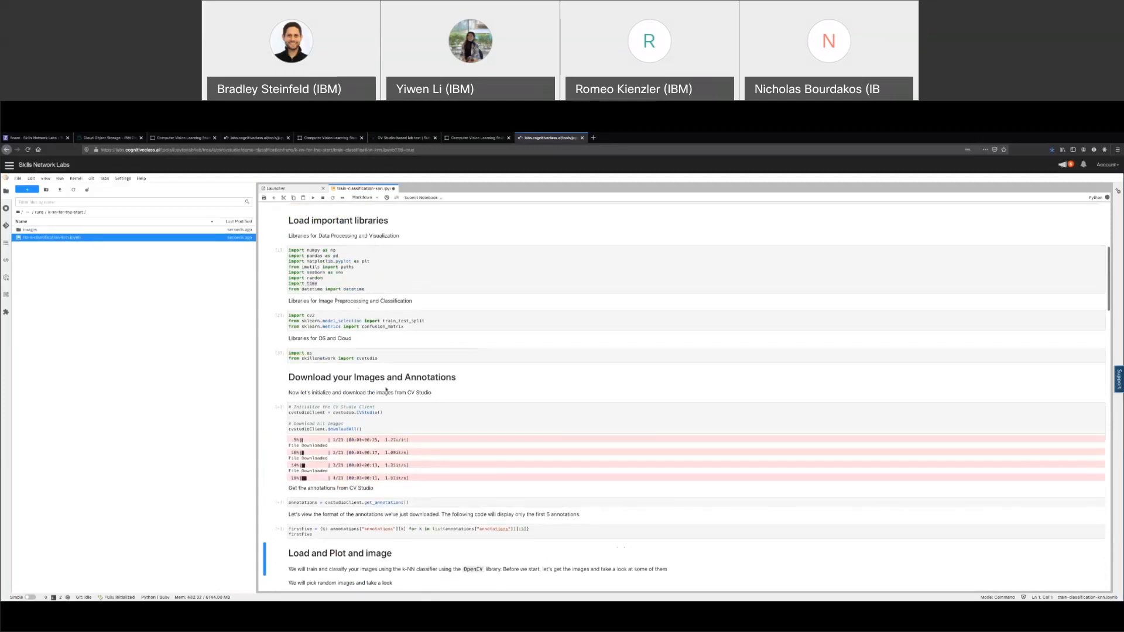
{"action": "key", "text": "ctrl+plus"}
{"action": "key", "text": "ctrl+plus"}
{"action": "left_click_drag", "start_coordinate": [342, 390], "coordinate": [126, 388]}
{"action": "key", "text": "ctrl+plus"}
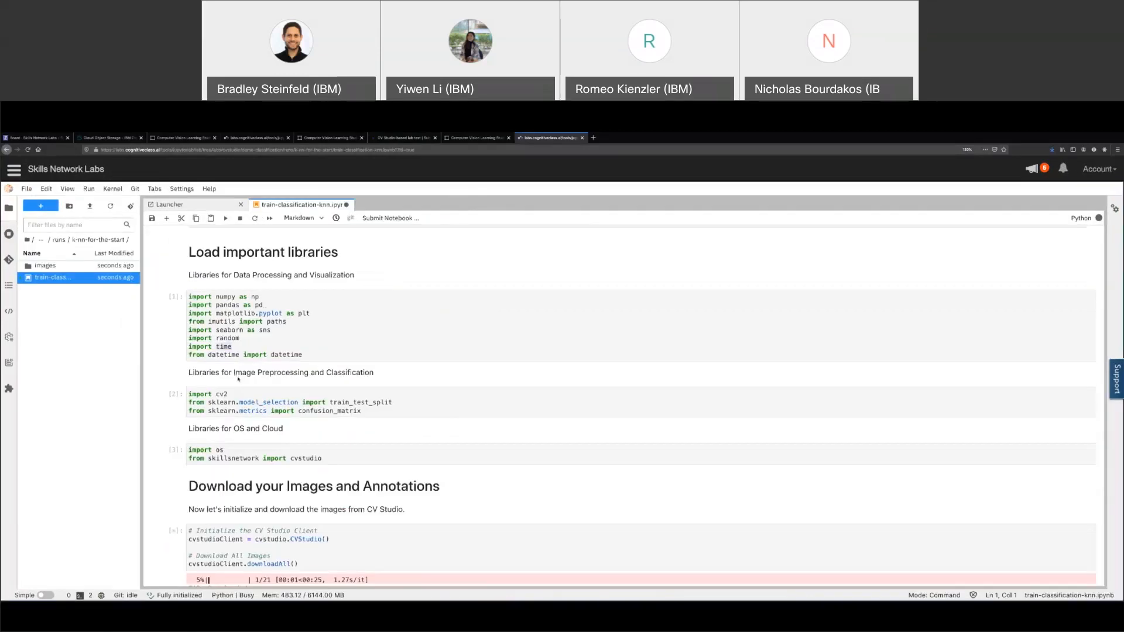
{"action": "left_click_drag", "start_coordinate": [138, 386], "coordinate": [199, 384]}
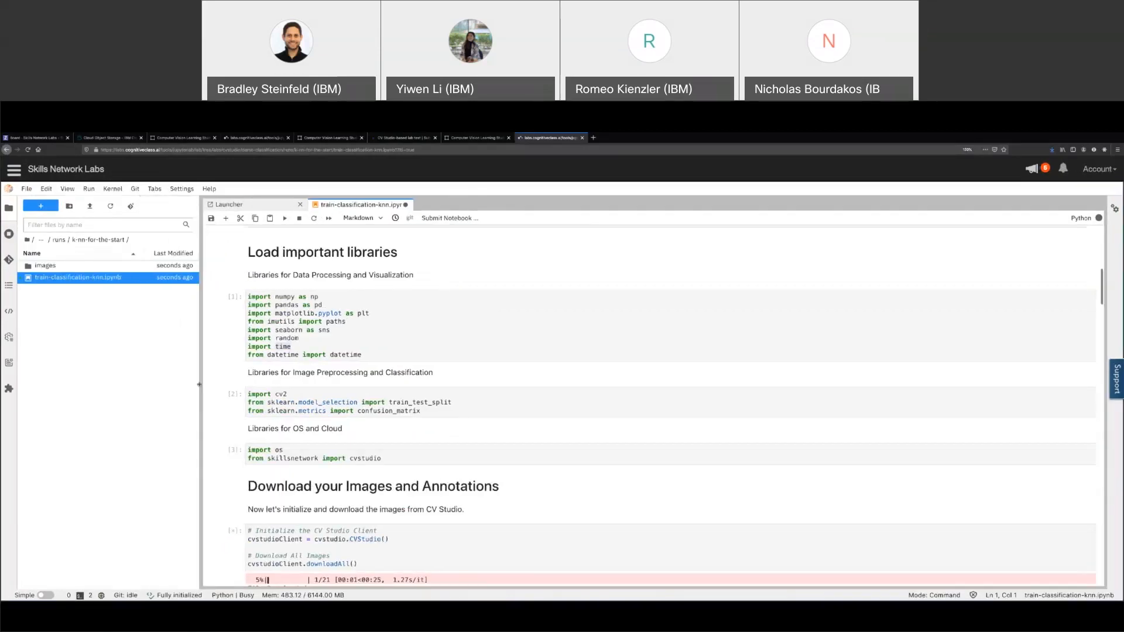
{"action": "key", "text": "ctrl+plus"}
{"action": "scroll", "coordinate": [353, 391], "scroll_direction": "down", "scroll_amount": 4}
{"action": "scroll", "coordinate": [433, 299], "scroll_direction": "up", "scroll_amount": 1}
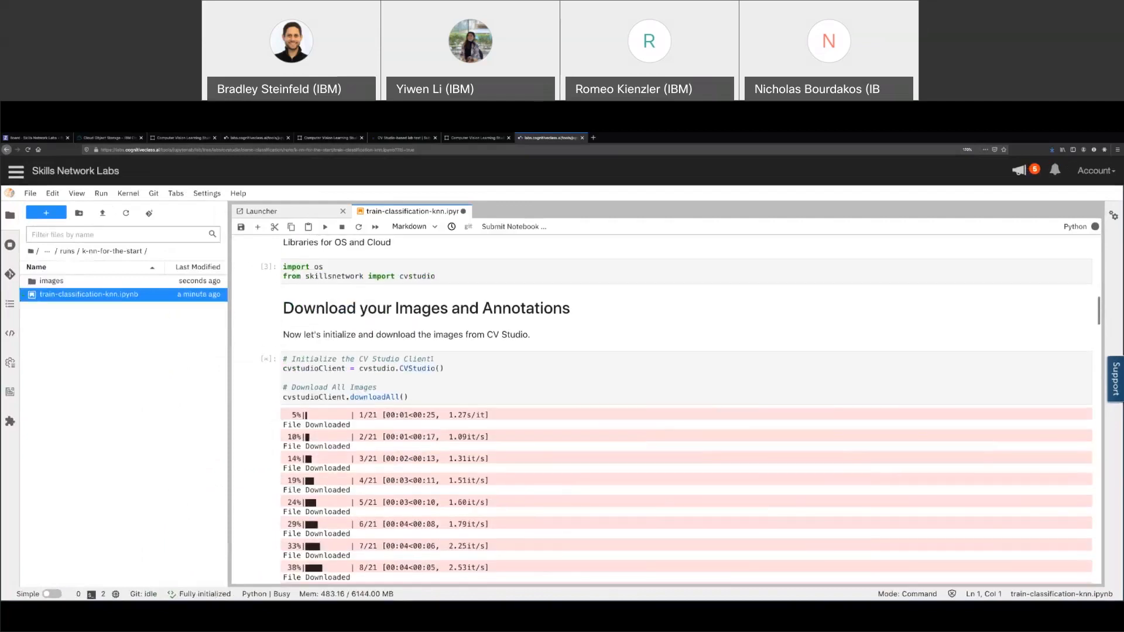
Inspect the download cell's CV Studio client line and its downloadAll() call
{"action": "left_click_drag", "start_coordinate": [443, 286], "coordinate": [400, 286]}
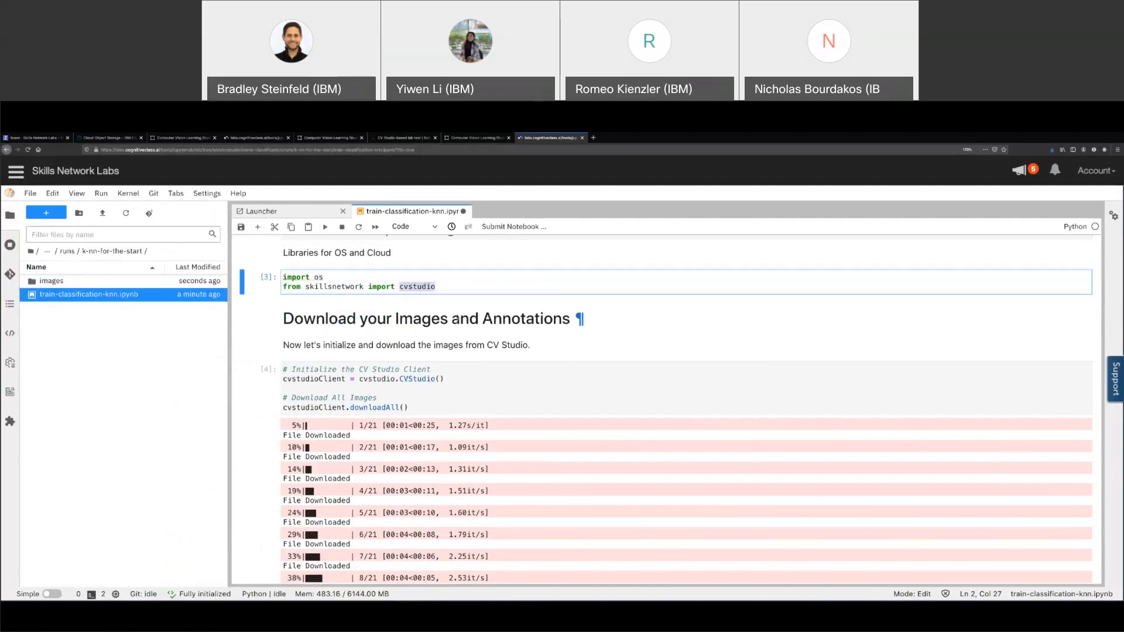
{"action": "left_click", "coordinate": [460, 380]}
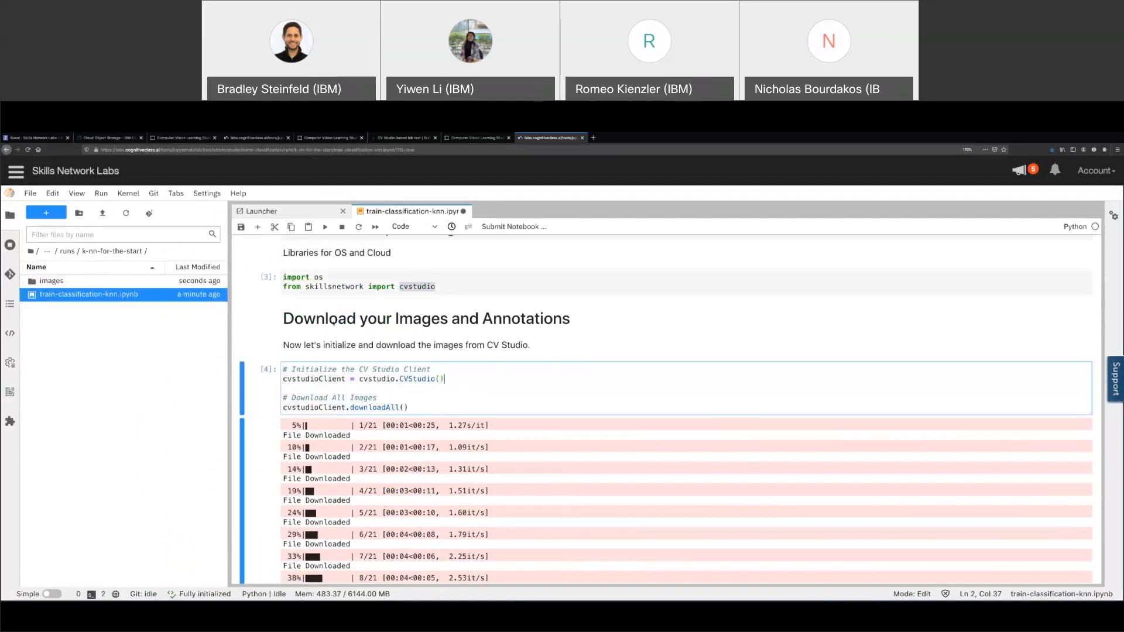
{"action": "triple_click", "coordinate": [470, 378]}
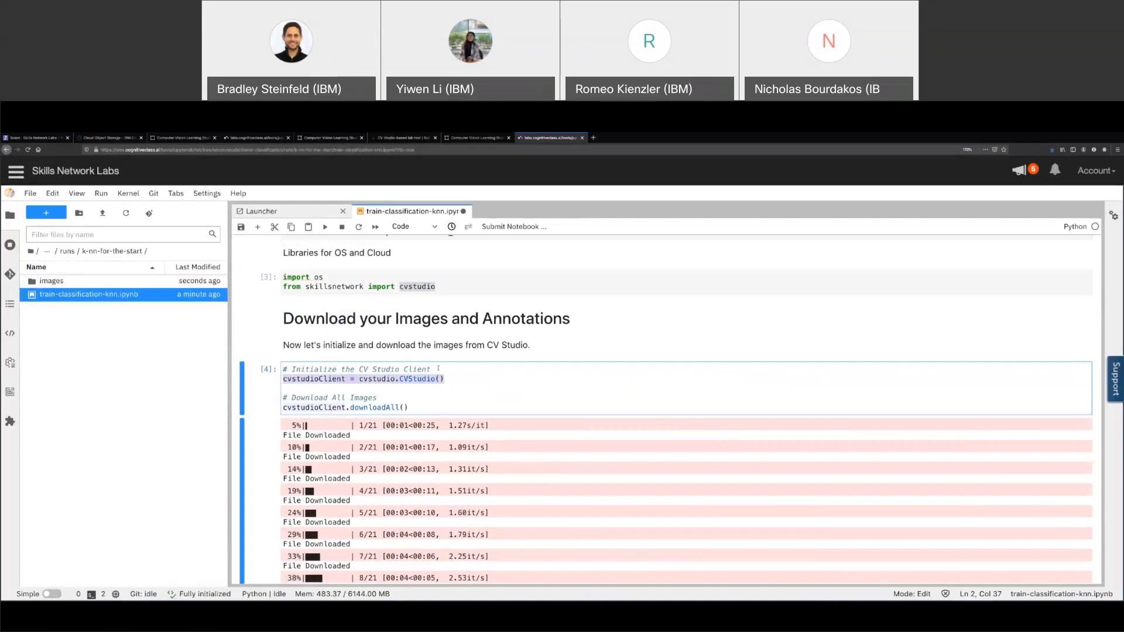
{"action": "left_click", "coordinate": [447, 377]}
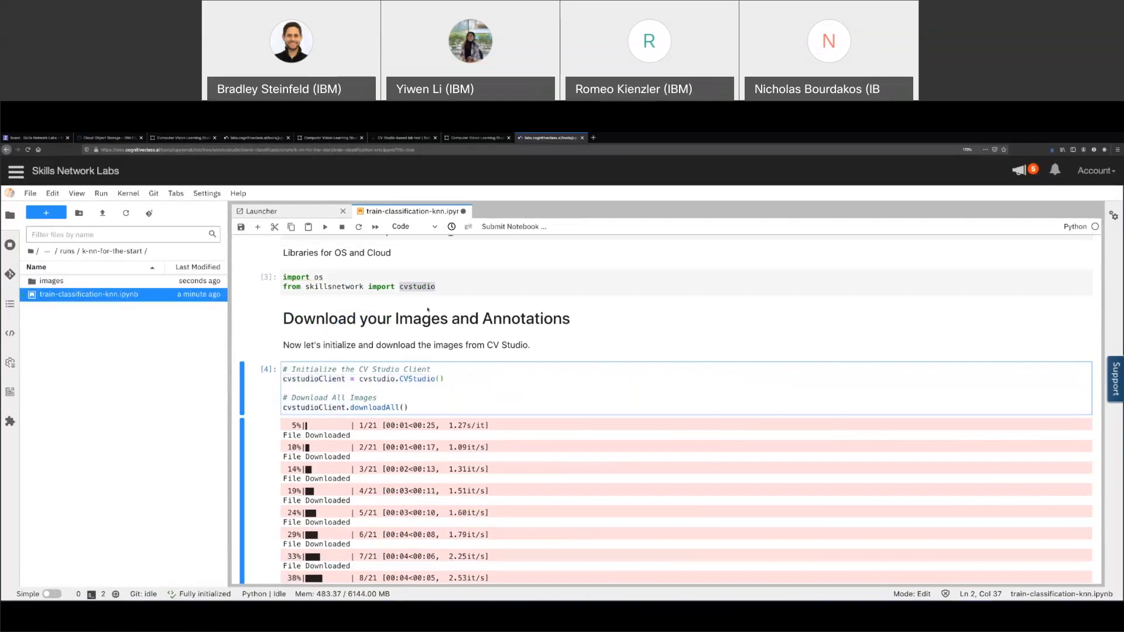
{"action": "left_click_drag", "start_coordinate": [409, 408], "coordinate": [287, 405]}
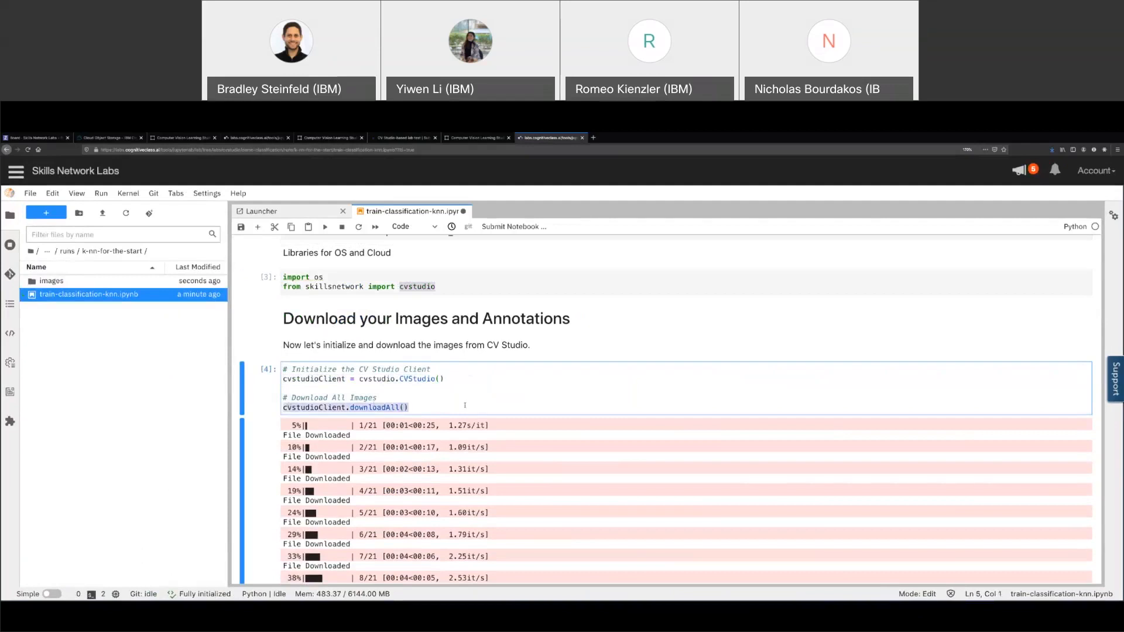
{"action": "left_click", "coordinate": [418, 411]}
{"action": "scroll", "coordinate": [394, 390], "scroll_direction": "down", "scroll_amount": 10}
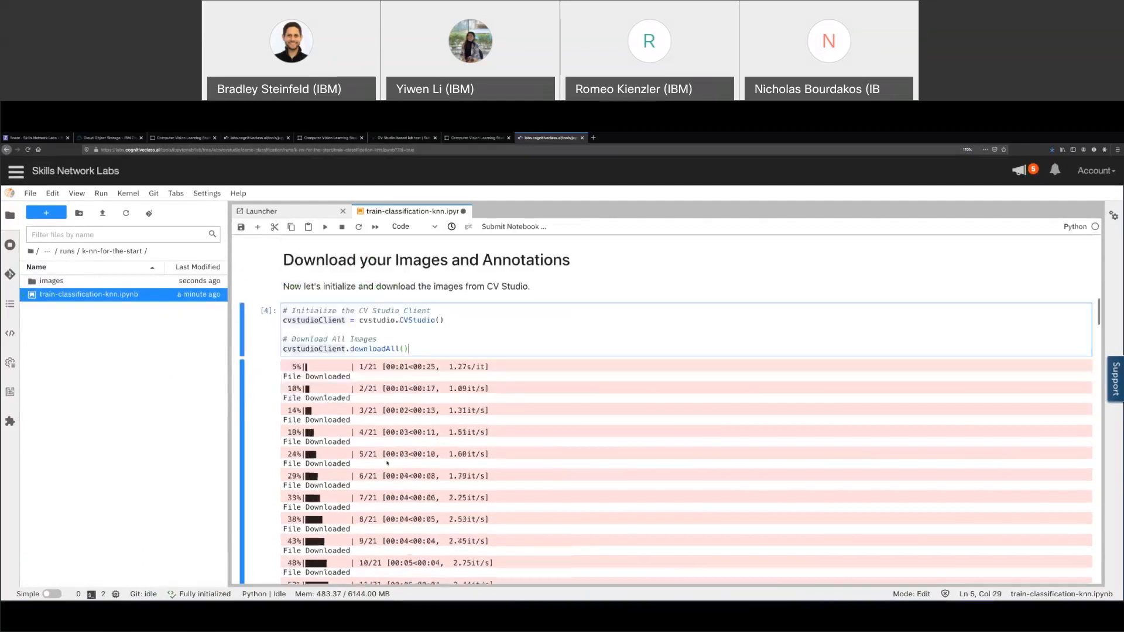
{"action": "scroll", "coordinate": [387, 463], "scroll_direction": "down", "scroll_amount": 3}
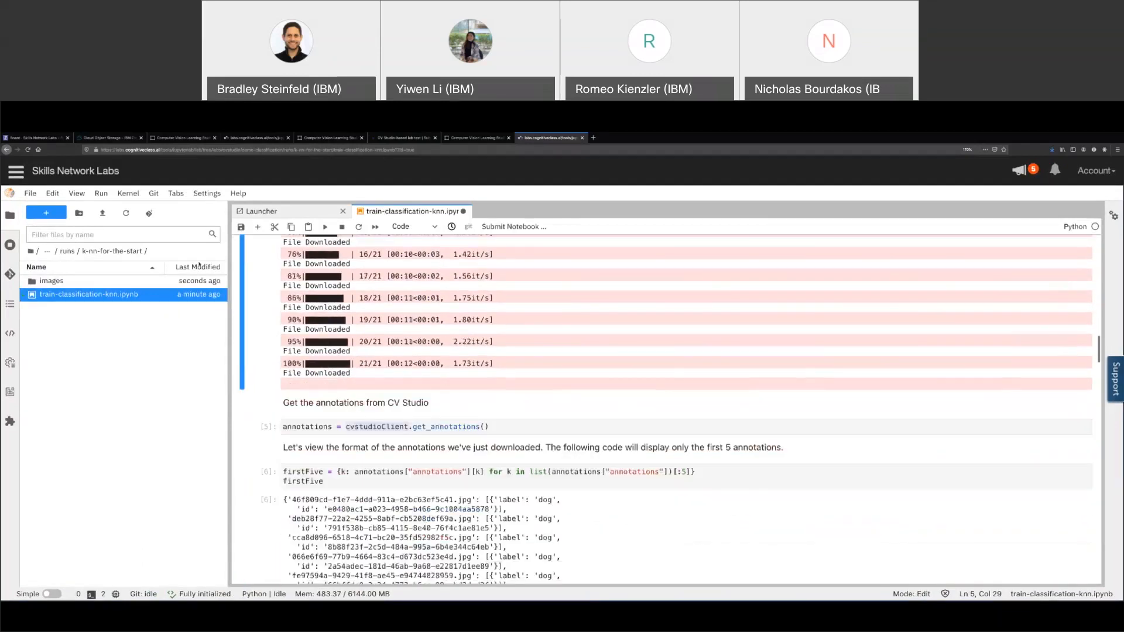
{"action": "left_click", "coordinate": [59, 281]}
{"action": "double_click", "coordinate": [59, 282]}
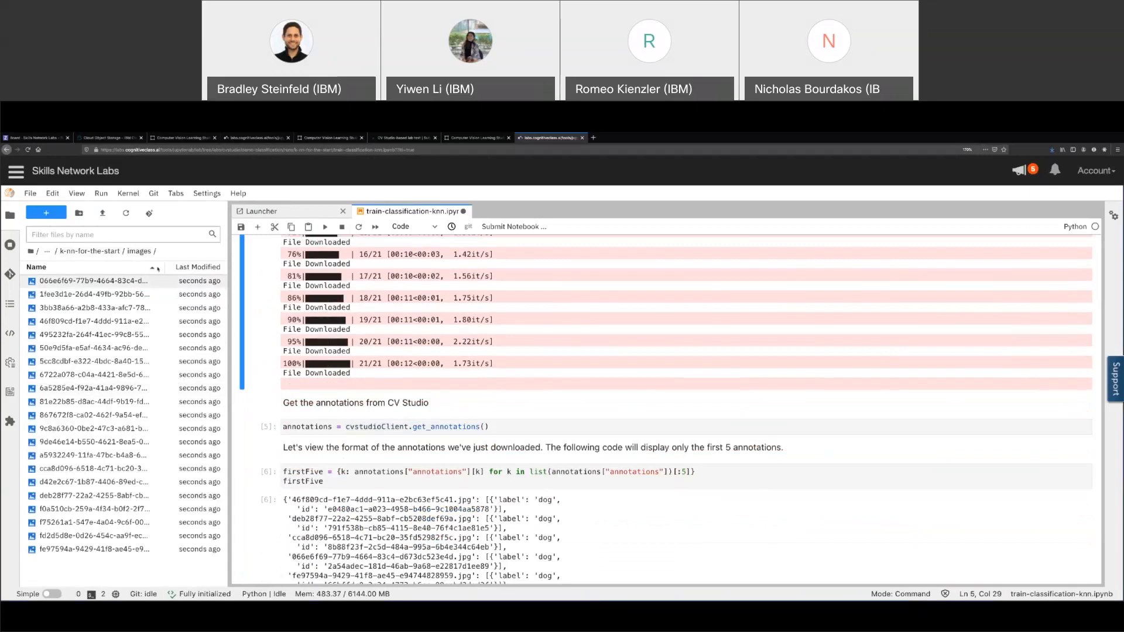
{"action": "left_click", "coordinate": [88, 252]}
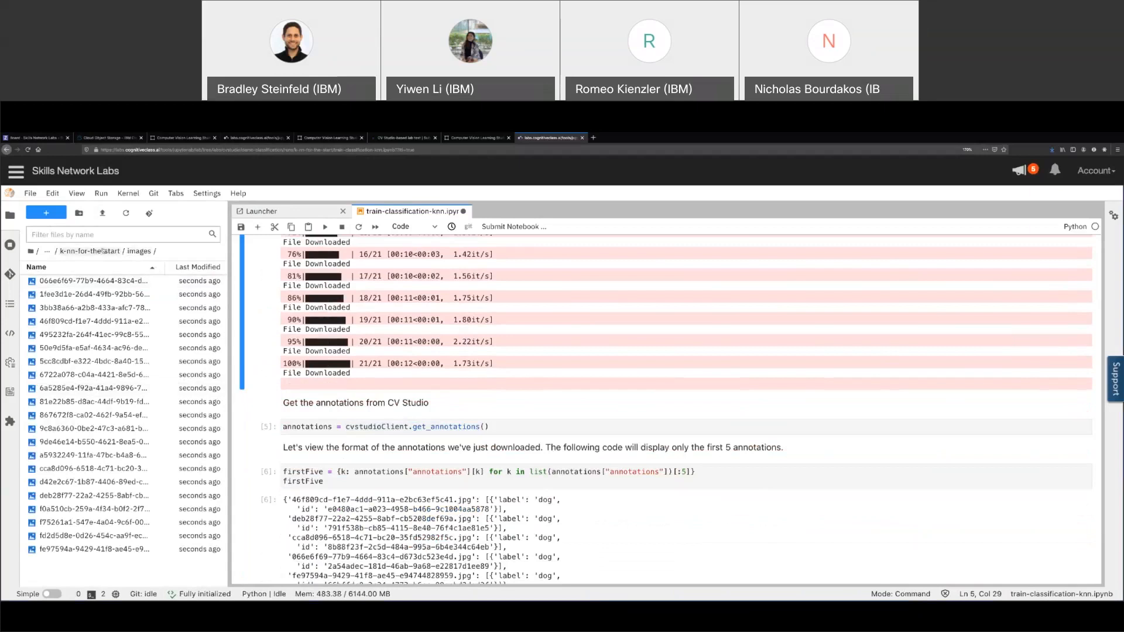
{"action": "scroll", "coordinate": [404, 390], "scroll_direction": "down", "scroll_amount": 2}
{"action": "left_click", "coordinate": [359, 363]}
{"action": "double_click", "coordinate": [445, 363]}
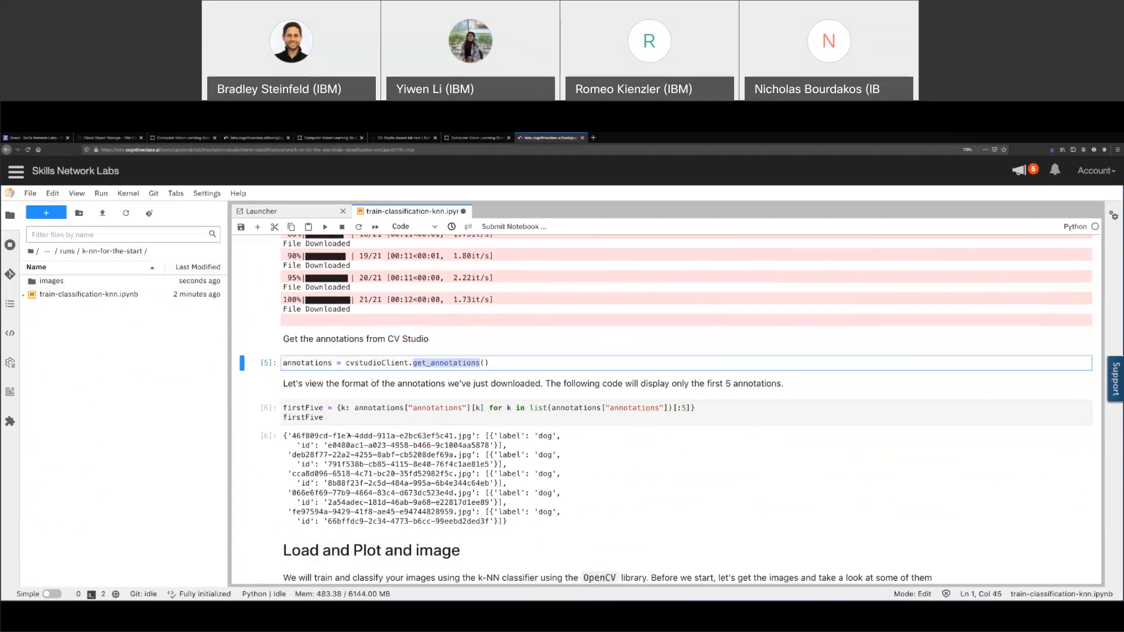
{"action": "scroll", "coordinate": [371, 381], "scroll_direction": "down", "scroll_amount": 3}
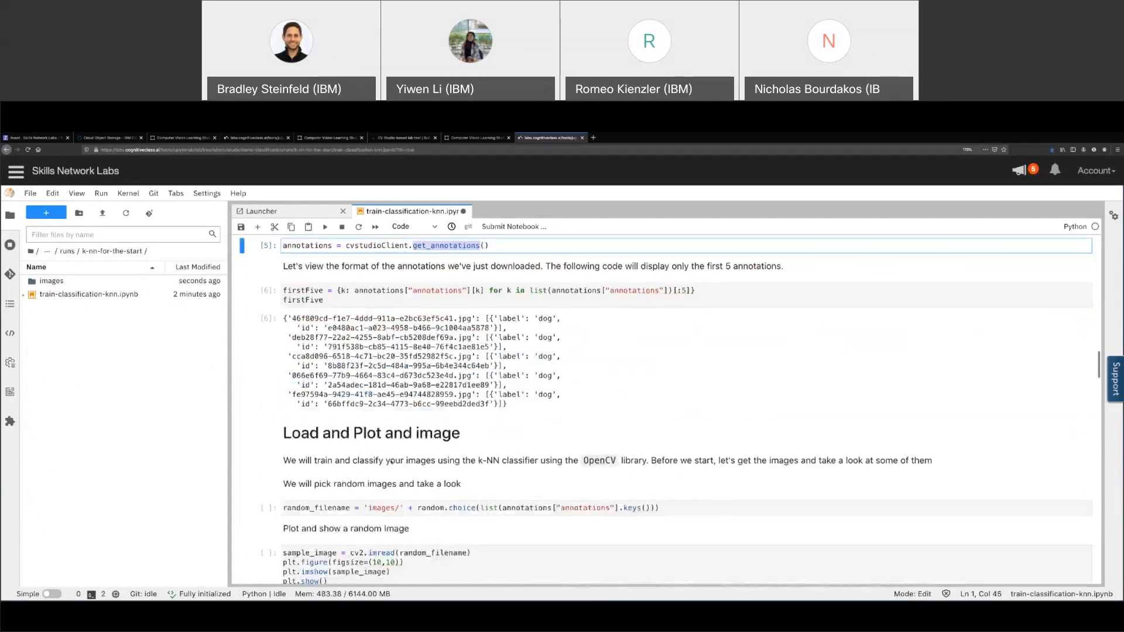
Run the annotation, grayscale/resize/flatten, kNN training, accuracy and confusion-matrix cells
{"action": "key", "text": "shift+Return"}
{"action": "key", "text": "shift+Return"}
{"action": "key", "text": "shift+Return"}
{"action": "key", "text": "shift+Return"}
{"action": "key", "text": "shift+Return"}
{"action": "key", "text": "shift+Return"}
{"action": "key", "text": "shift+Return"}
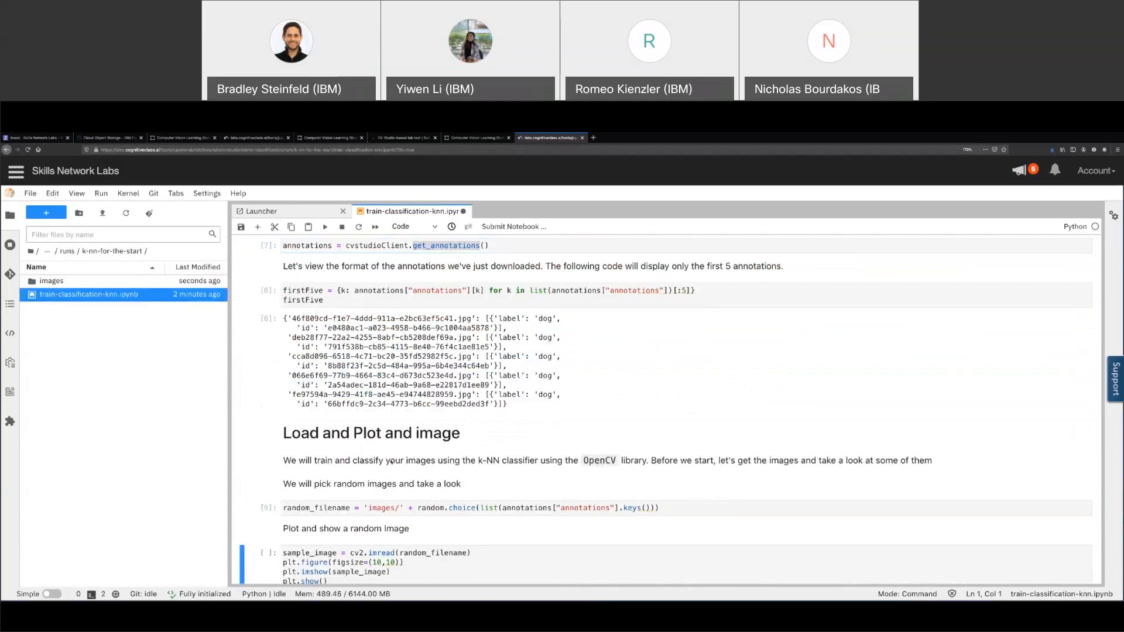
{"action": "scroll", "coordinate": [391, 462], "scroll_direction": "up", "scroll_amount": 3}
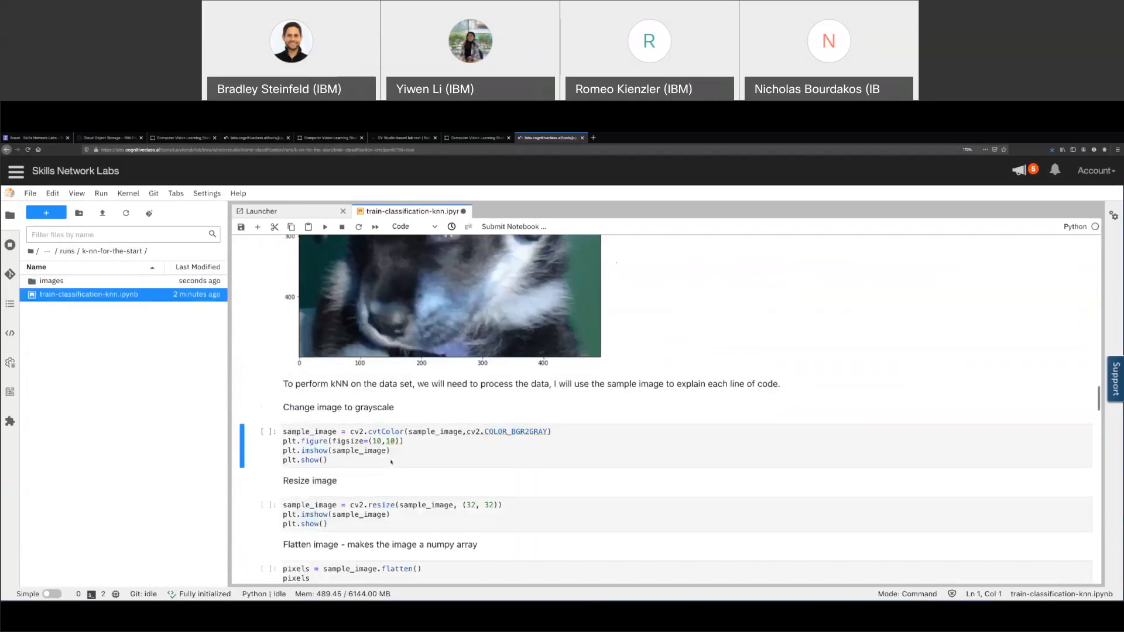
{"action": "key", "text": "shift+Return"}
{"action": "key", "text": "shift+Return"}
{"action": "key", "text": "shift+Return"}
{"action": "key", "text": "shift+Return"}
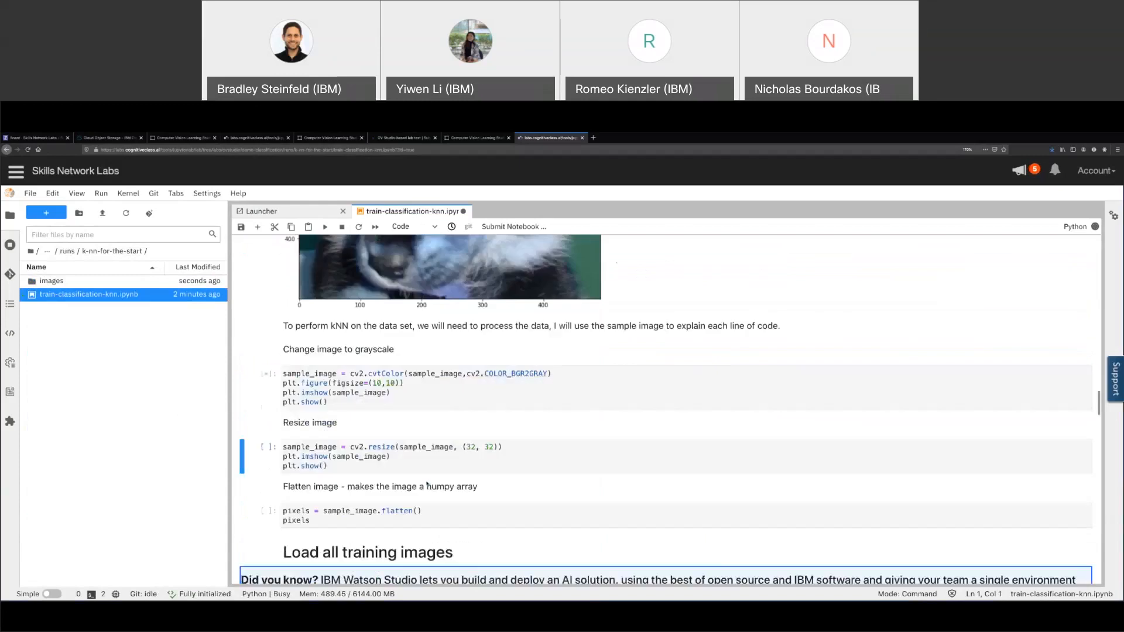
{"action": "key", "text": "shift+Return"}
{"action": "key", "text": "shift+Return"}
{"action": "key", "text": "shift+Return"}
{"action": "key", "text": "shift+Return"}
{"action": "key", "text": "shift+Return"}
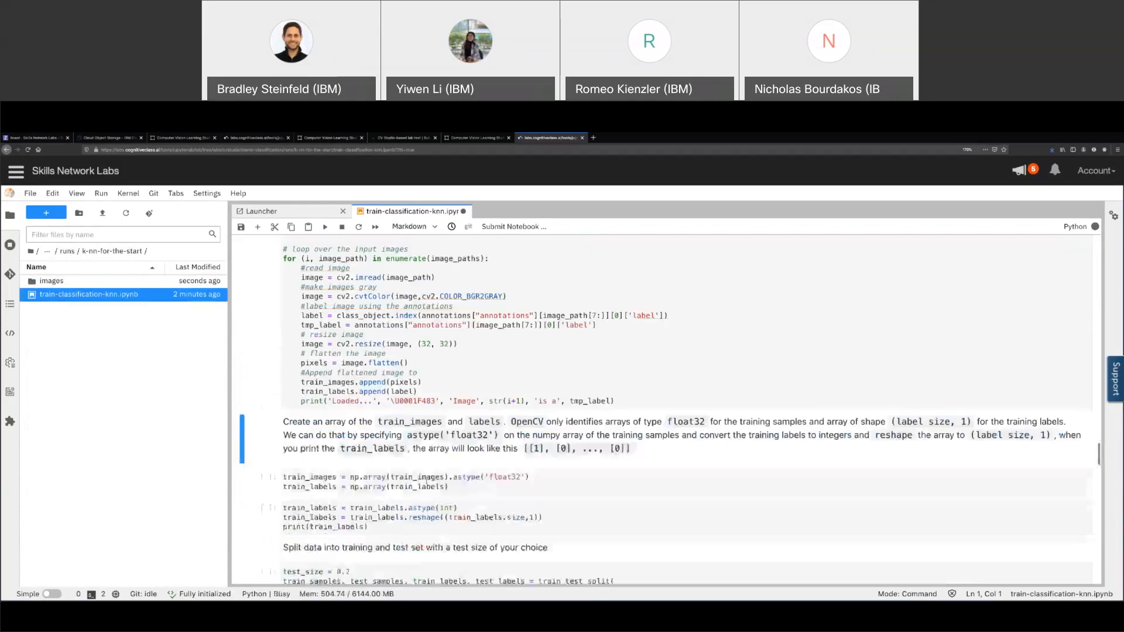
{"action": "key", "text": "shift+Return"}
{"action": "key", "text": "shift+Return"}
{"action": "key", "text": "shift+Return"}
{"action": "key", "text": "shift+Return"}
{"action": "key", "text": "shift+Return"}
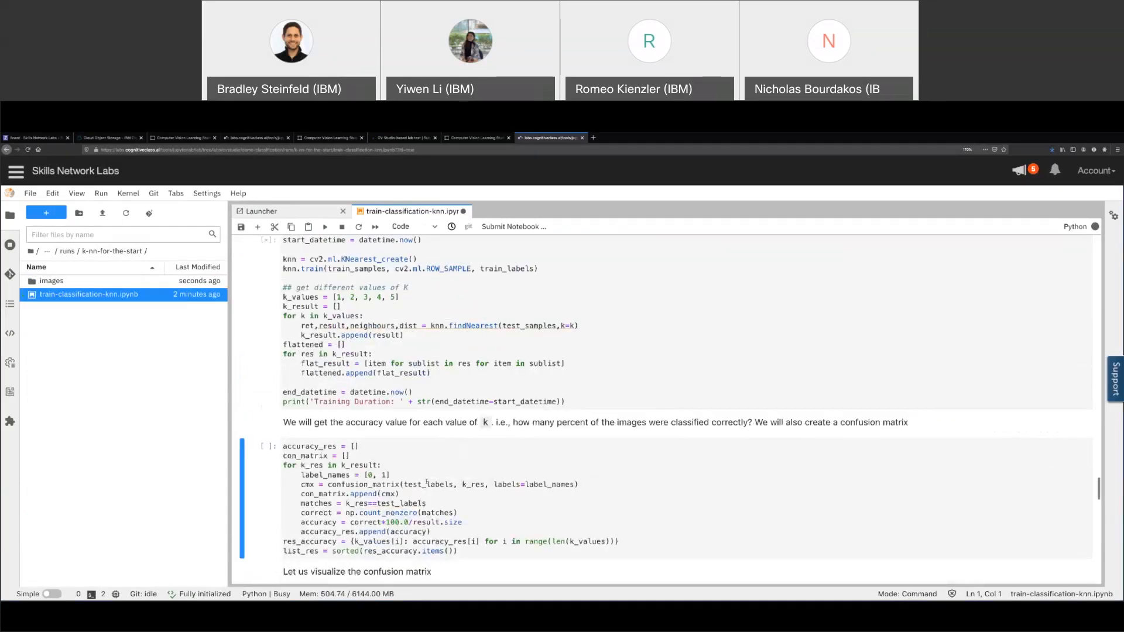
{"action": "key", "text": "shift+Return"}
{"action": "key", "text": "shift+Return"}
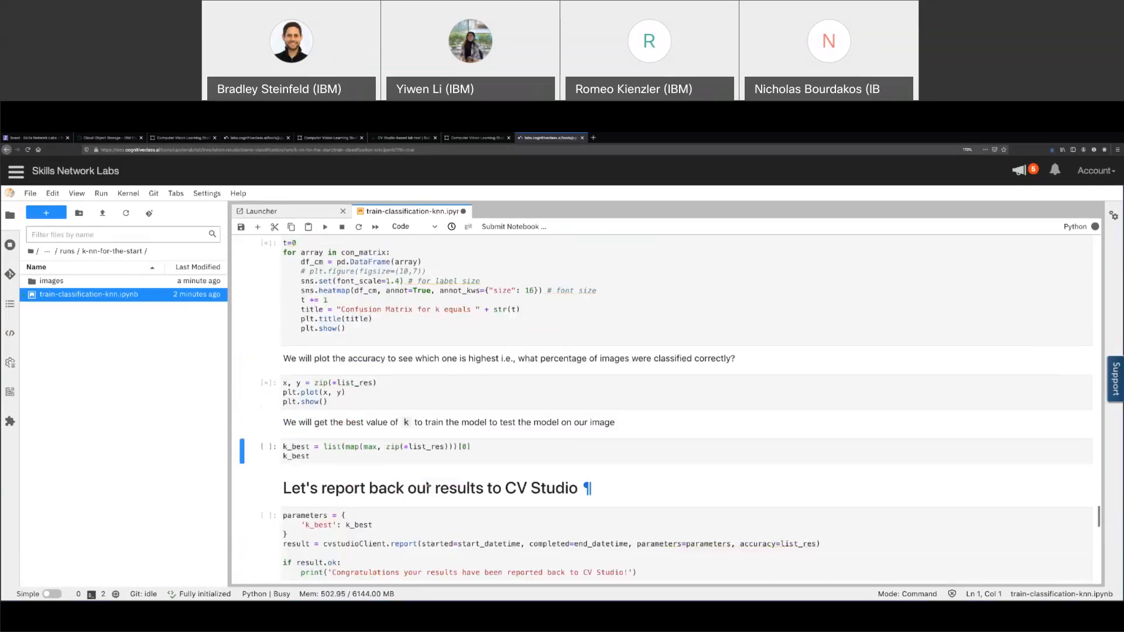
{"action": "scroll", "coordinate": [426, 482], "scroll_direction": "down", "scroll_amount": 15}
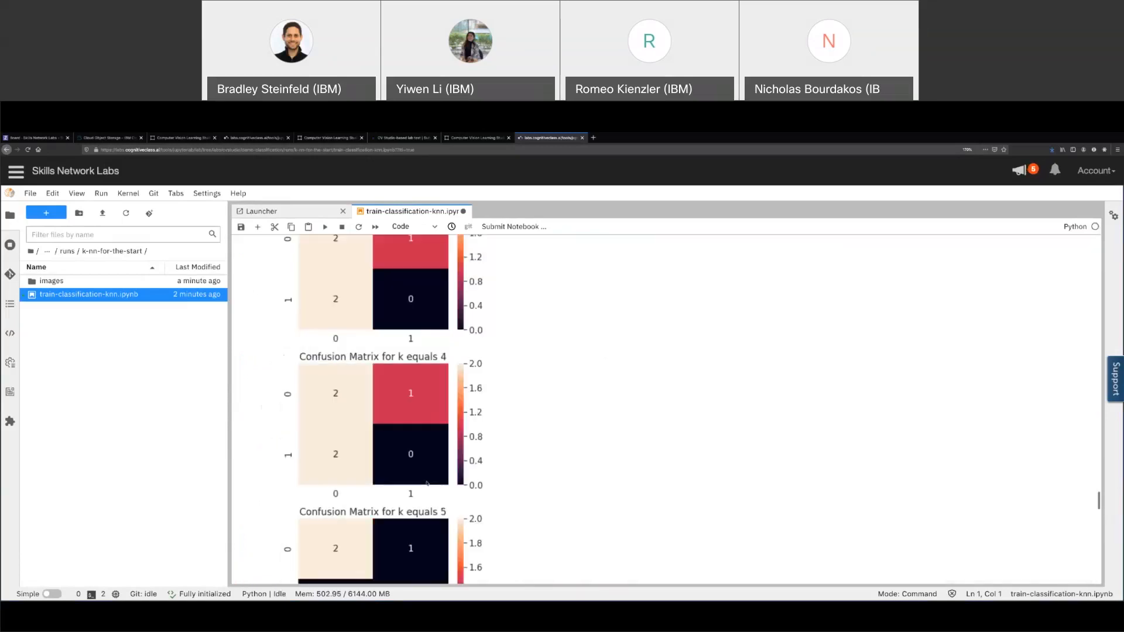
Run the k_best cell to find that k of 5 works best
{"action": "key", "text": "shift+Return"}
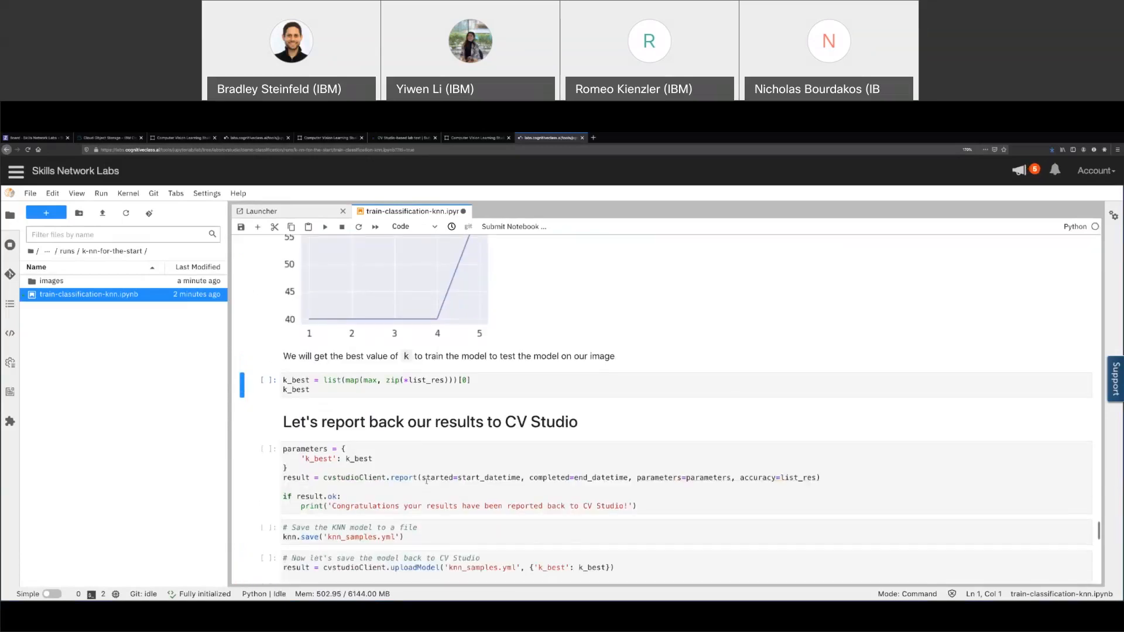
{"action": "scroll", "coordinate": [511, 482], "scroll_direction": "down", "scroll_amount": 3}
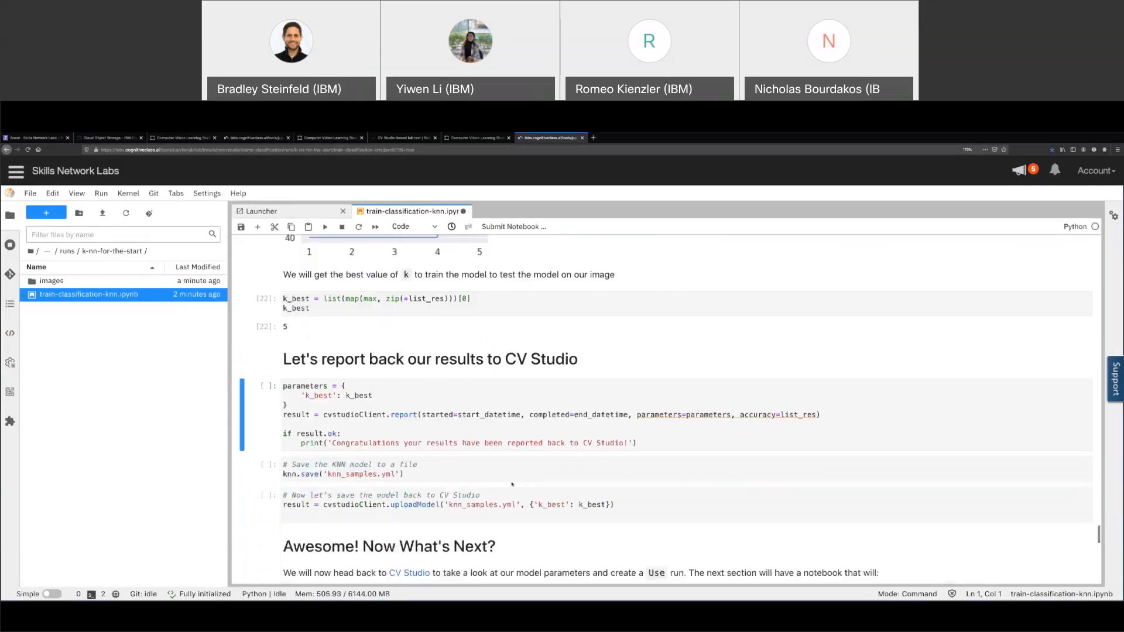
{"action": "scroll", "coordinate": [492, 273], "scroll_direction": "up", "scroll_amount": 4}
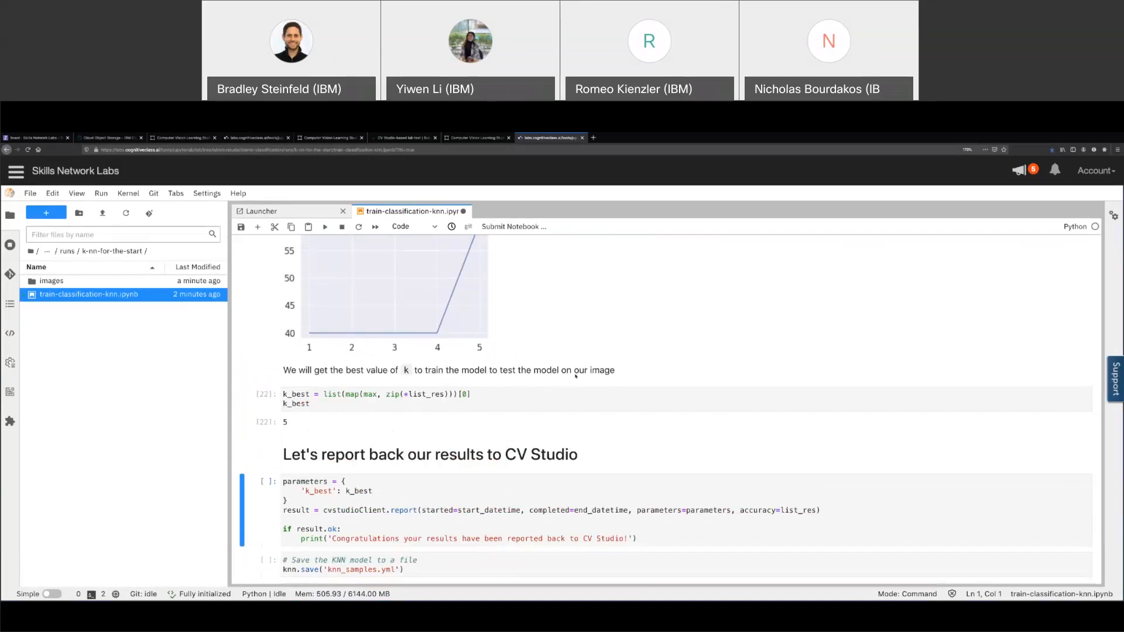
{"action": "scroll", "coordinate": [588, 360], "scroll_direction": "down", "scroll_amount": 3}
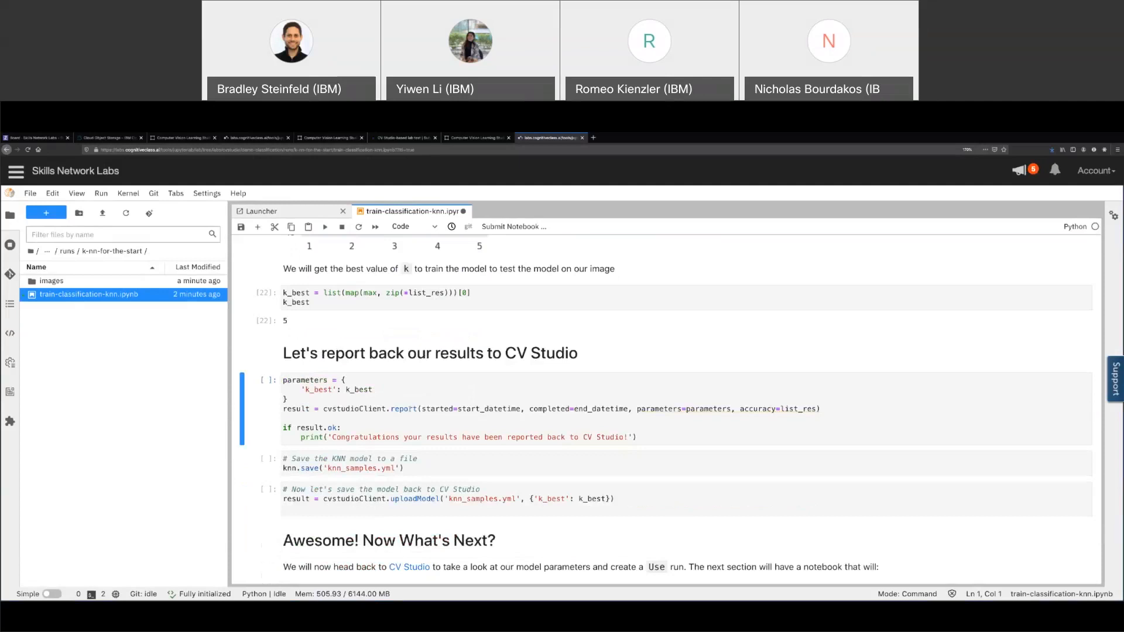
{"action": "left_click_drag", "start_coordinate": [326, 468], "coordinate": [395, 468]}
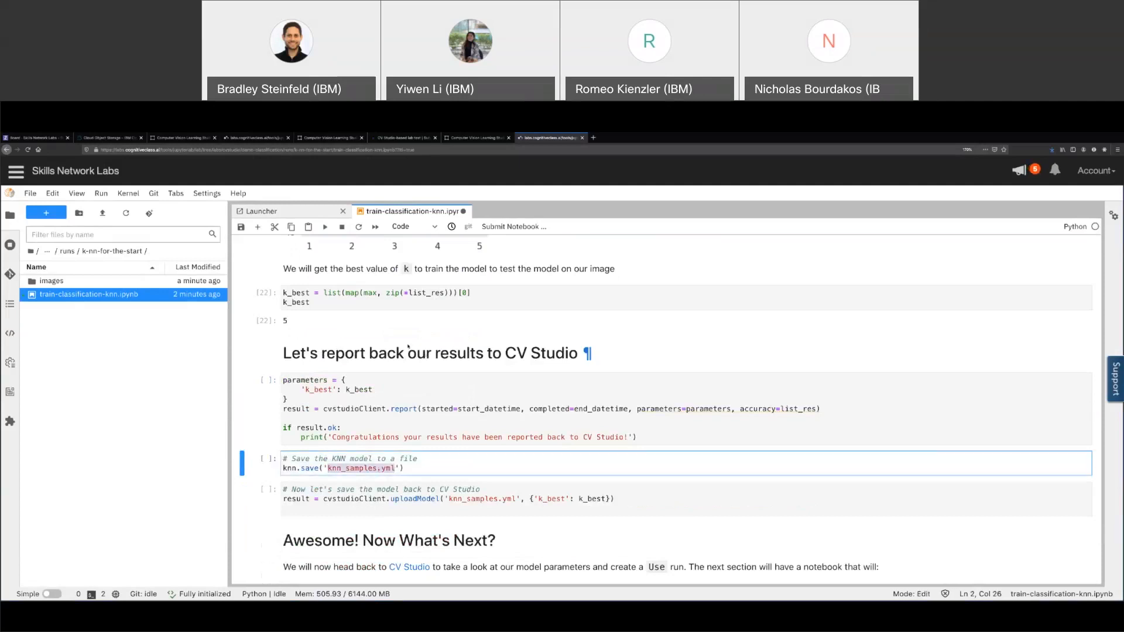
{"action": "left_click", "coordinate": [364, 333]}
{"action": "key", "text": "shift+Return"}
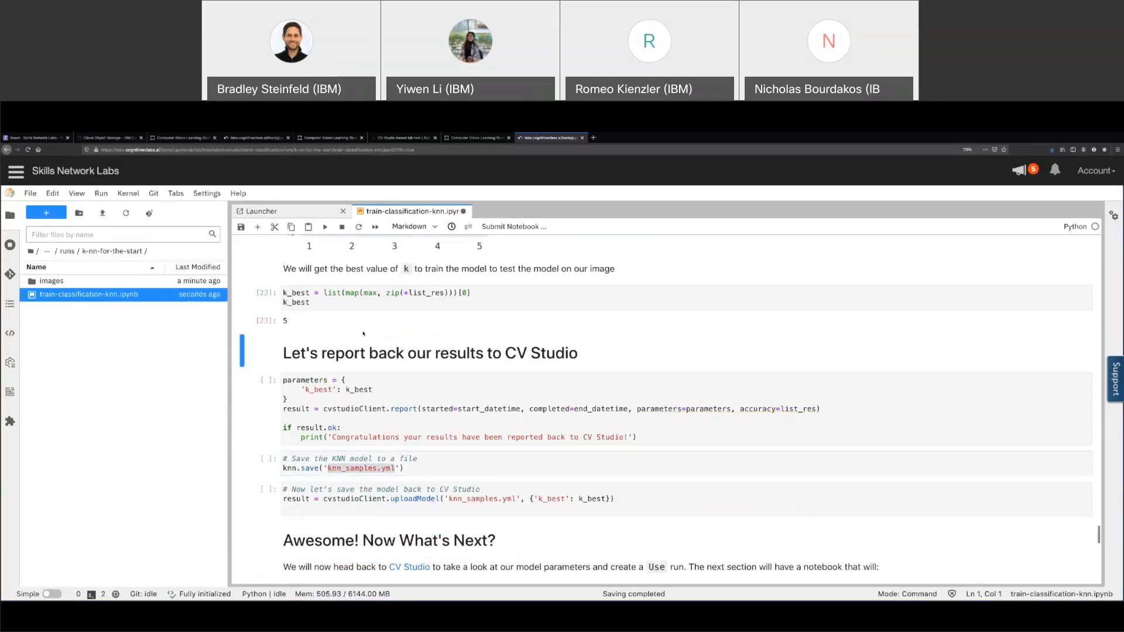
Report the results to CV Studio, then save and upload the knn_samples.yml model
{"action": "key", "text": "shift+Return"}
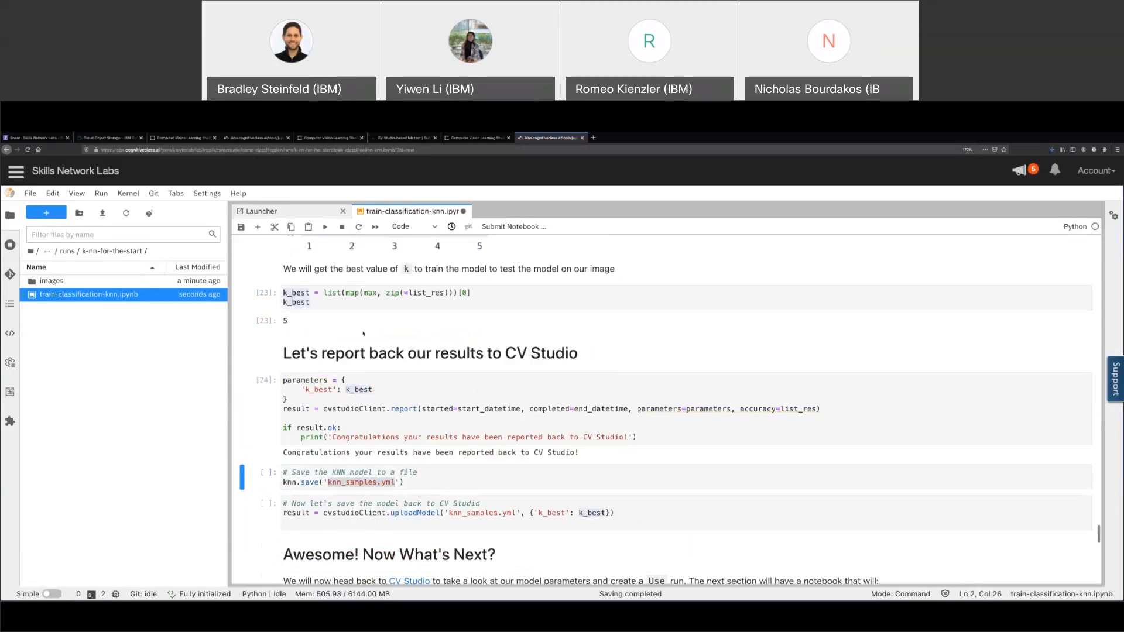
{"action": "key", "text": "shift+Return"}
{"action": "key", "text": "shift+Return"}
{"action": "scroll", "coordinate": [490, 343], "scroll_direction": "down", "scroll_amount": 2}
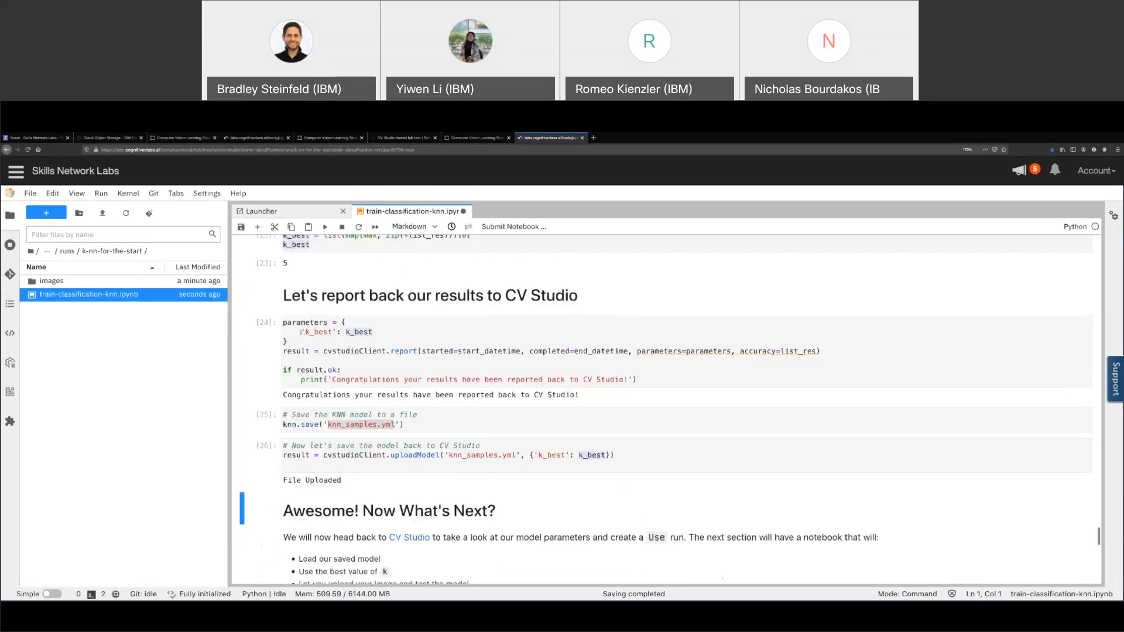
{"action": "left_click_drag", "start_coordinate": [303, 332], "coordinate": [378, 332]}
{"action": "left_click", "coordinate": [397, 333]}
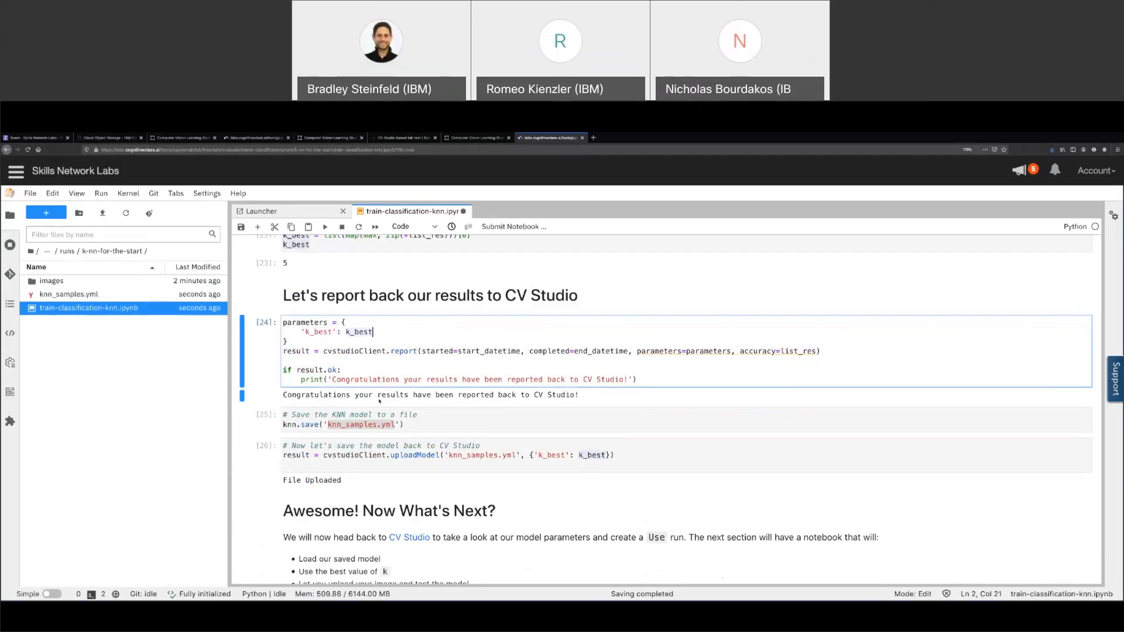
{"action": "scroll", "coordinate": [513, 420], "scroll_direction": "up", "scroll_amount": 5}
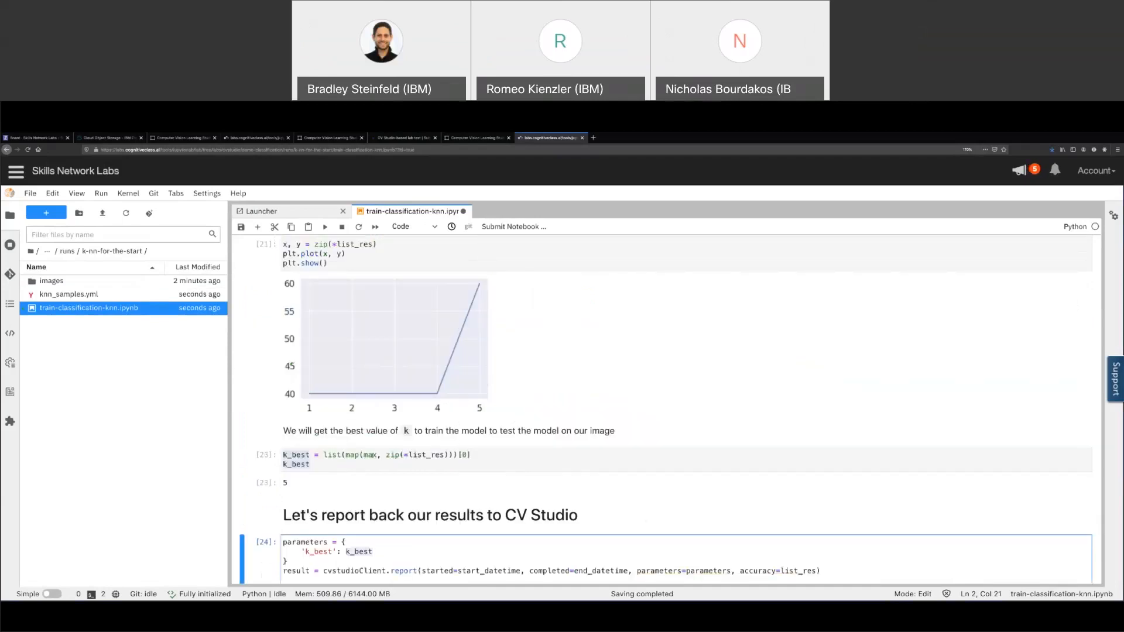
{"action": "scroll", "coordinate": [500, 388], "scroll_direction": "down", "scroll_amount": 2}
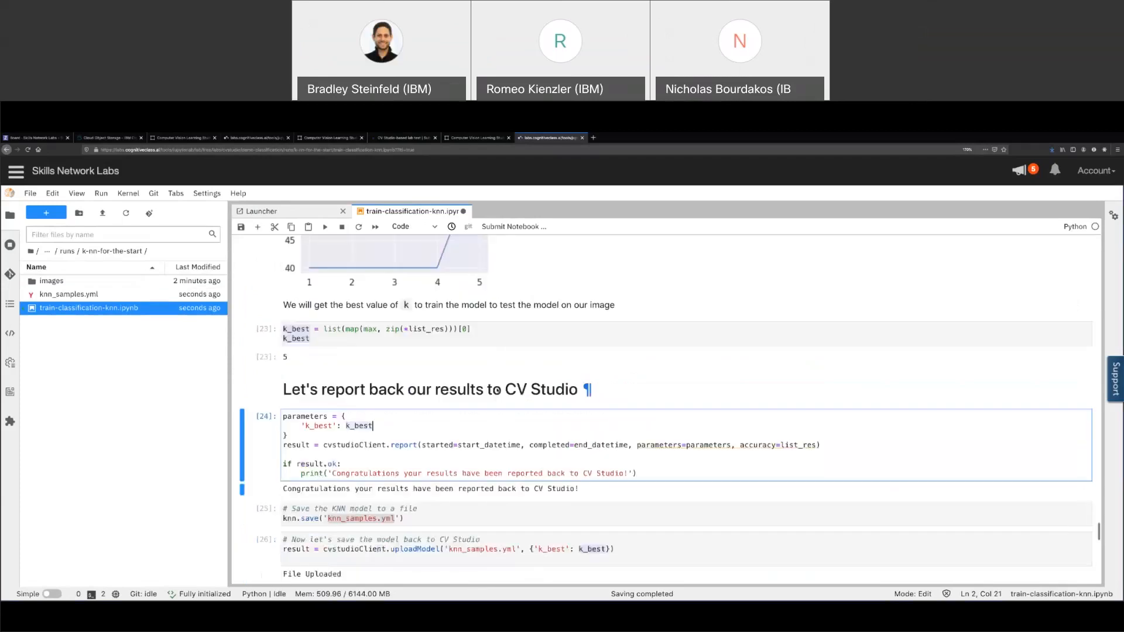
{"action": "left_click_drag", "start_coordinate": [374, 421], "coordinate": [302, 420]}
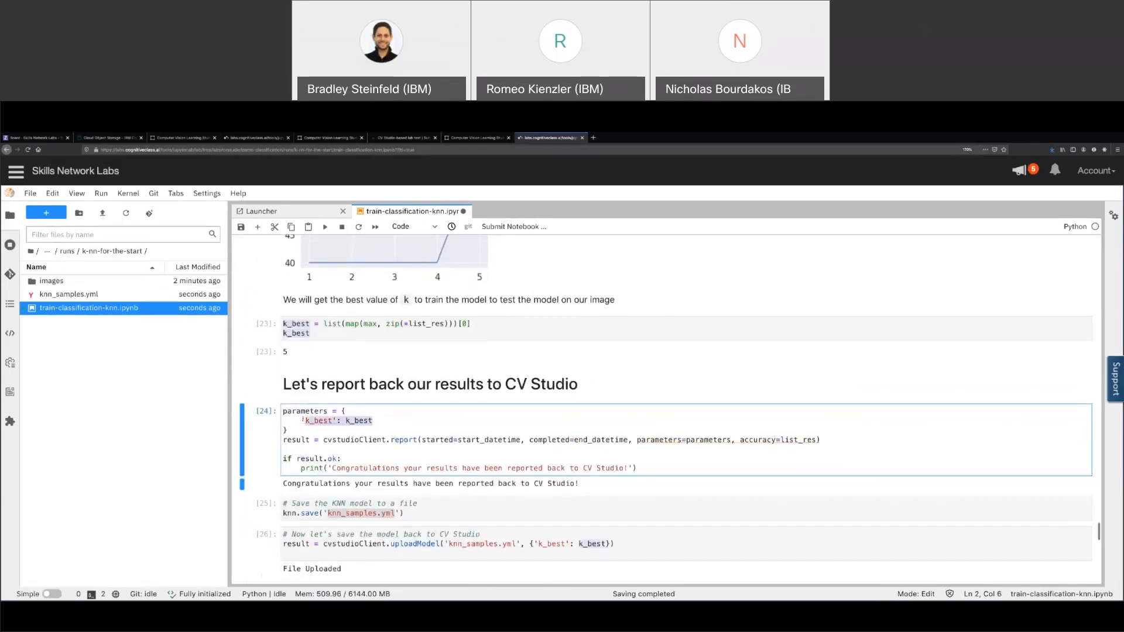
{"action": "left_click_drag", "start_coordinate": [457, 439], "coordinate": [629, 440]}
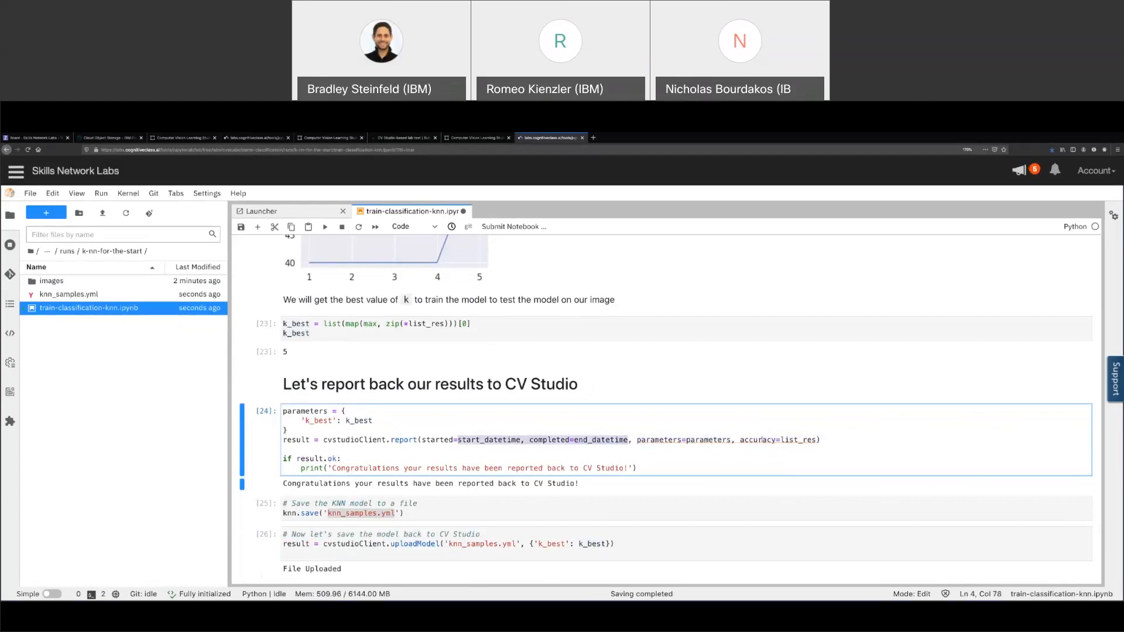
{"action": "left_click_drag", "start_coordinate": [740, 440], "coordinate": [799, 440]}
{"action": "left_click", "coordinate": [799, 449]}
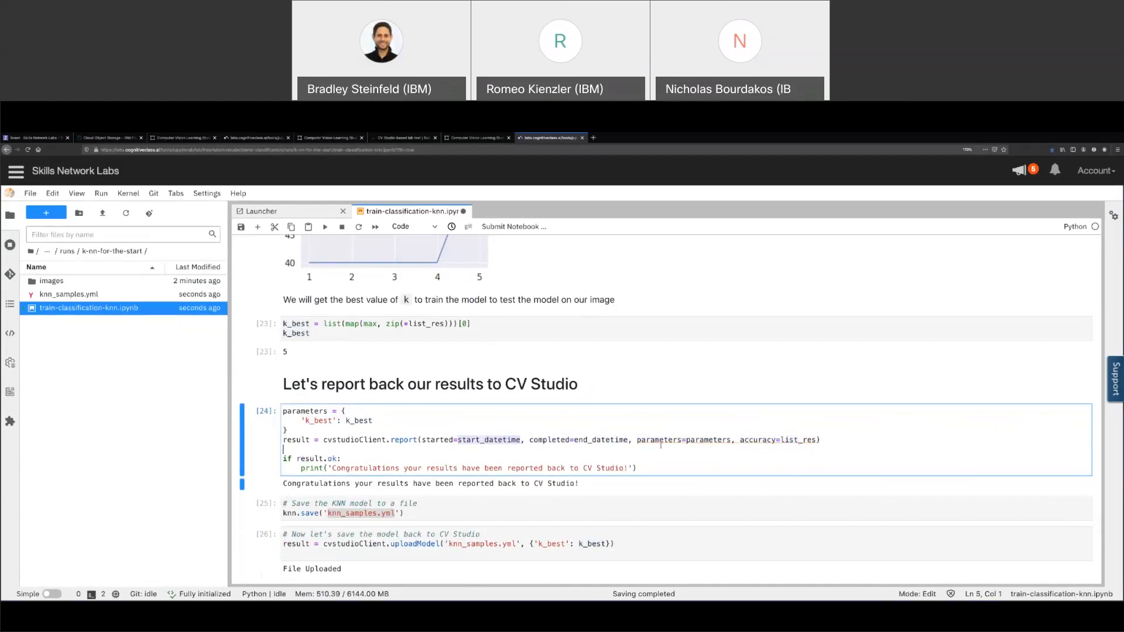
{"action": "scroll", "coordinate": [591, 299], "scroll_direction": "up", "scroll_amount": 2}
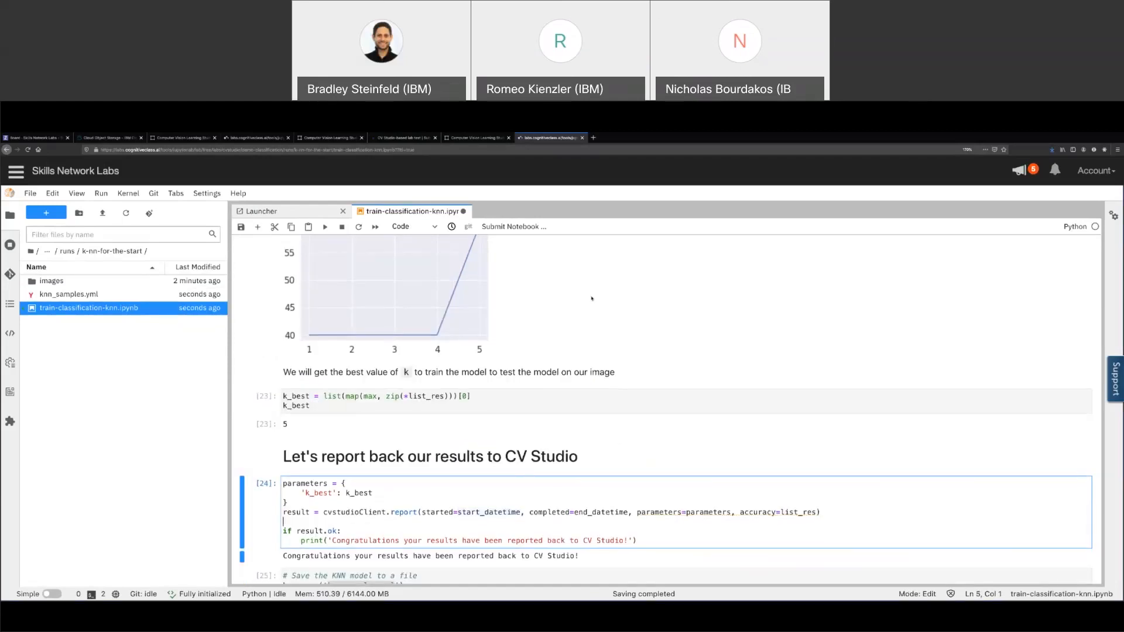
{"action": "scroll", "coordinate": [592, 299], "scroll_direction": "down", "scroll_amount": 2}
{"action": "scroll", "coordinate": [591, 299], "scroll_direction": "down", "scroll_amount": 4}
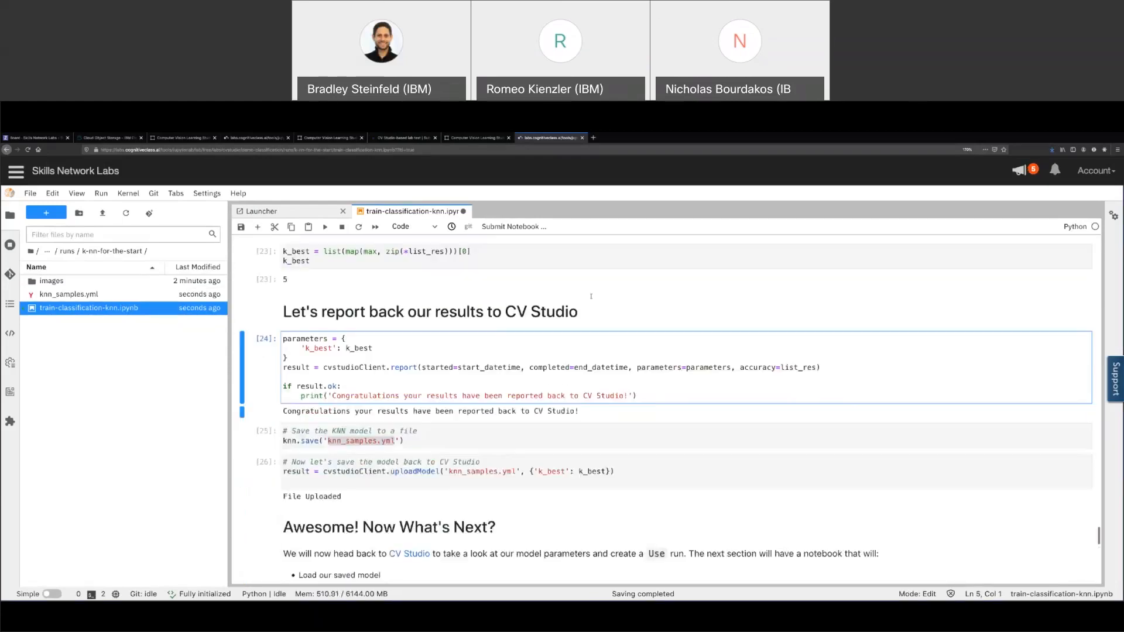
{"action": "left_click", "coordinate": [310, 373]}
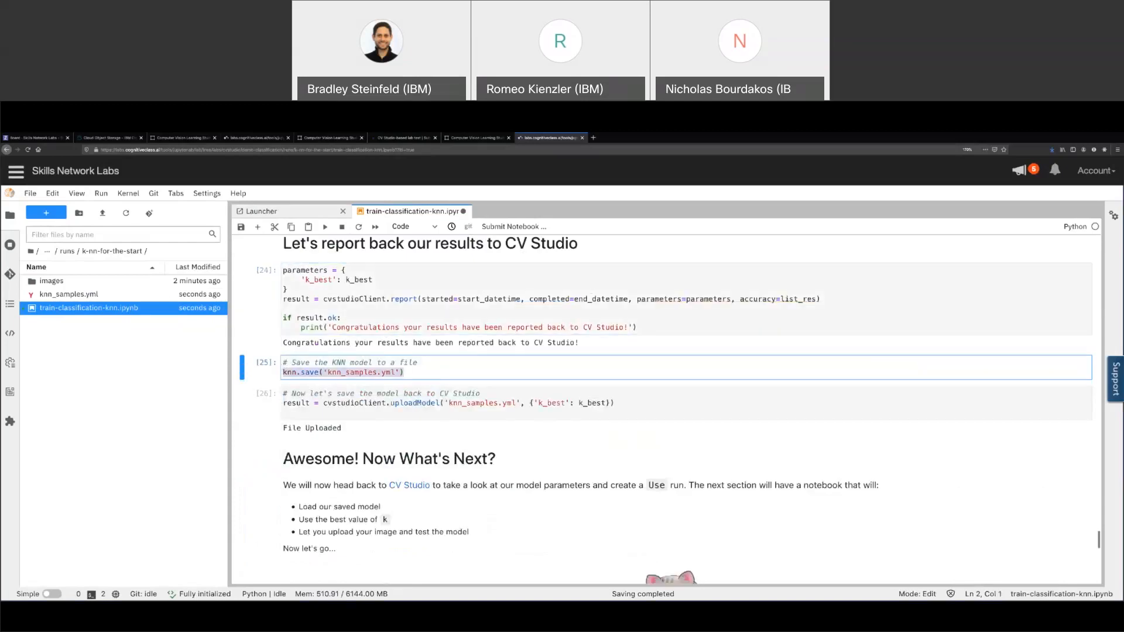
{"action": "left_click", "coordinate": [422, 402]}
{"action": "left_click", "coordinate": [525, 404], "text": "shift"}
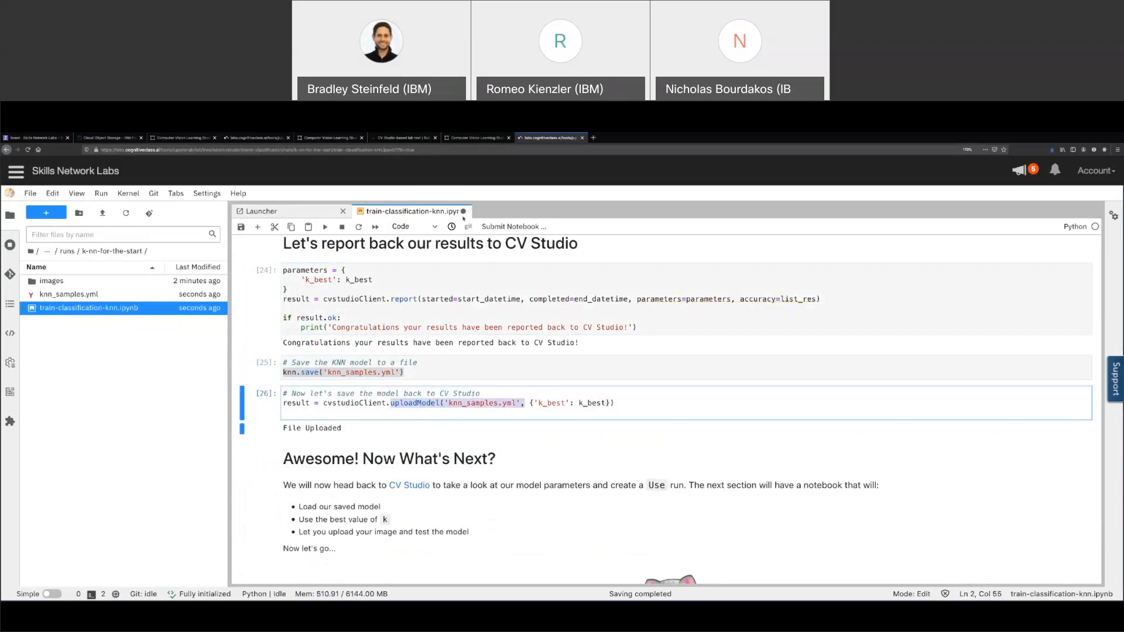
{"action": "left_click", "coordinate": [479, 138]}
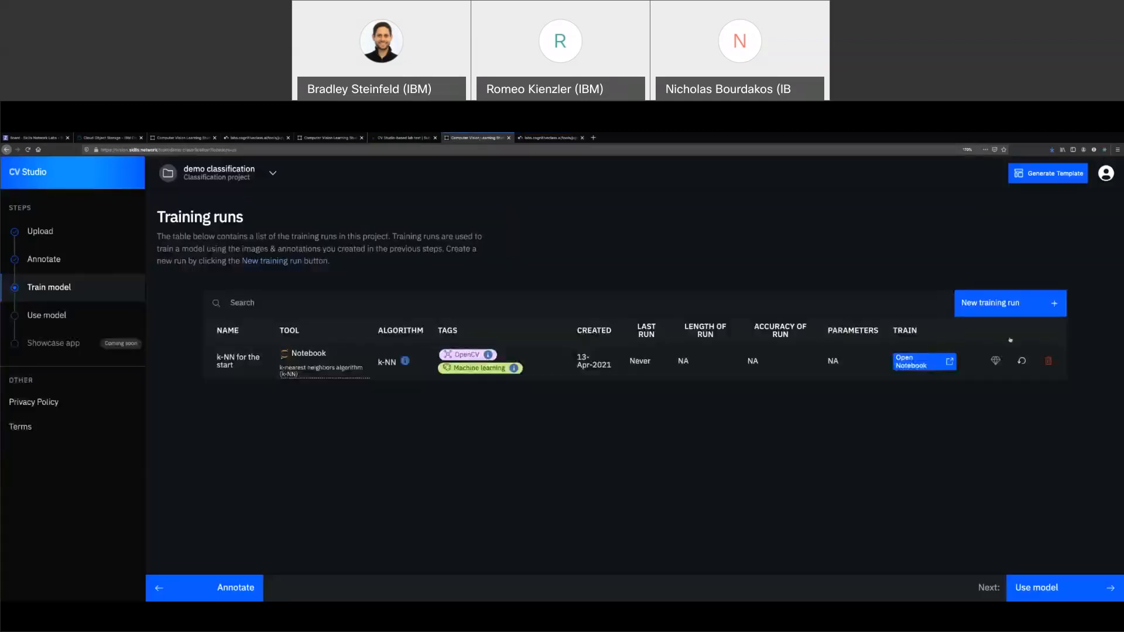
Refresh the k-NN run to load its results, showing last run 2021-04-13 and k_best 5
{"action": "left_click", "coordinate": [1021, 361]}
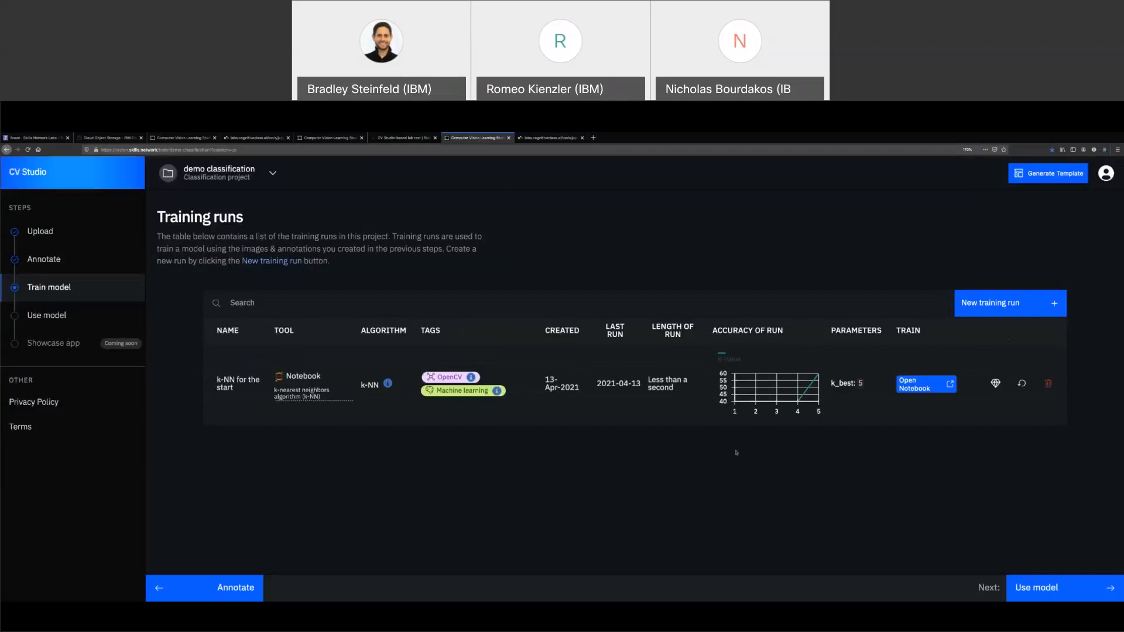
{"action": "triple_click", "coordinate": [672, 386]}
{"action": "left_click_drag", "start_coordinate": [830, 383], "coordinate": [868, 388]}
{"action": "left_click", "coordinate": [873, 469]}
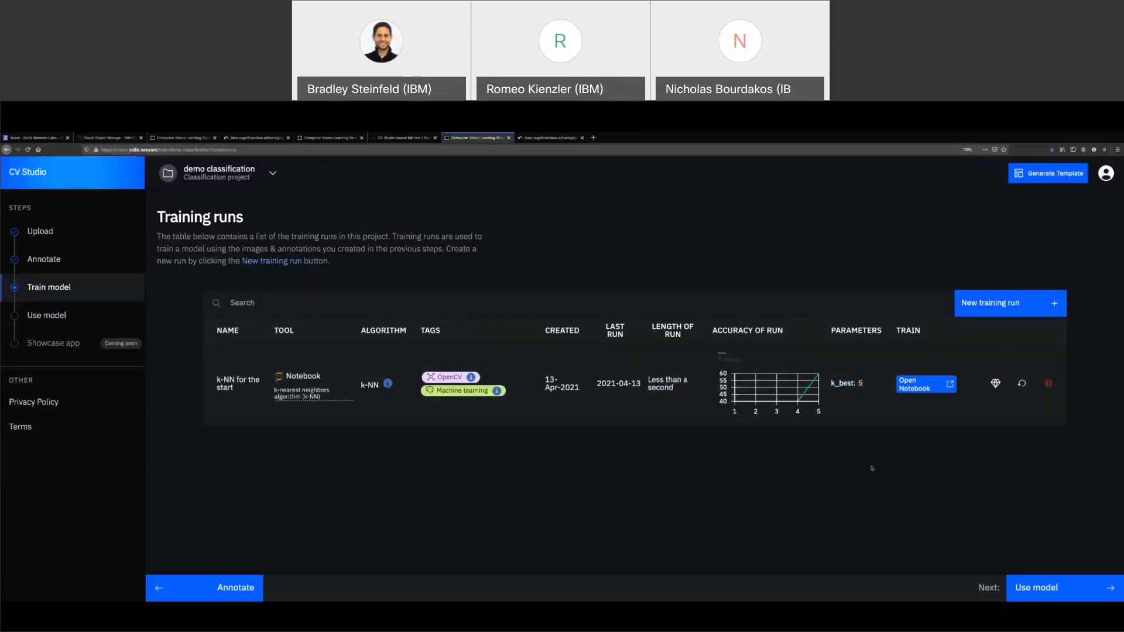
Review the run's Model information: state Ready, file knn_samples.yml and its size
{"action": "left_click", "coordinate": [996, 384]}
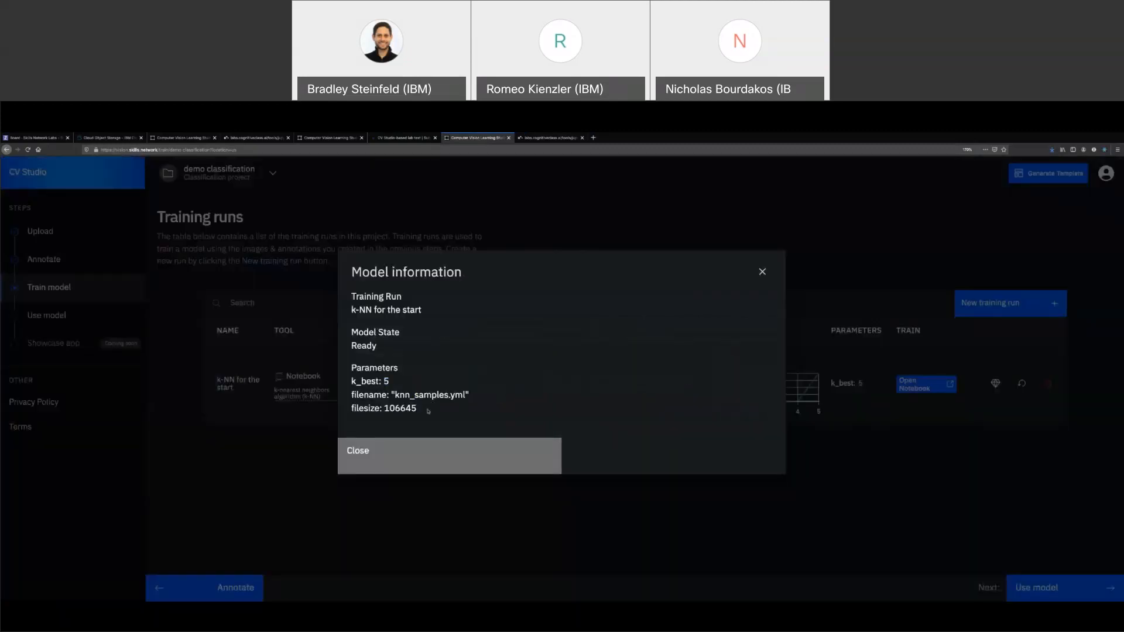
{"action": "left_click_drag", "start_coordinate": [394, 395], "coordinate": [464, 395]}
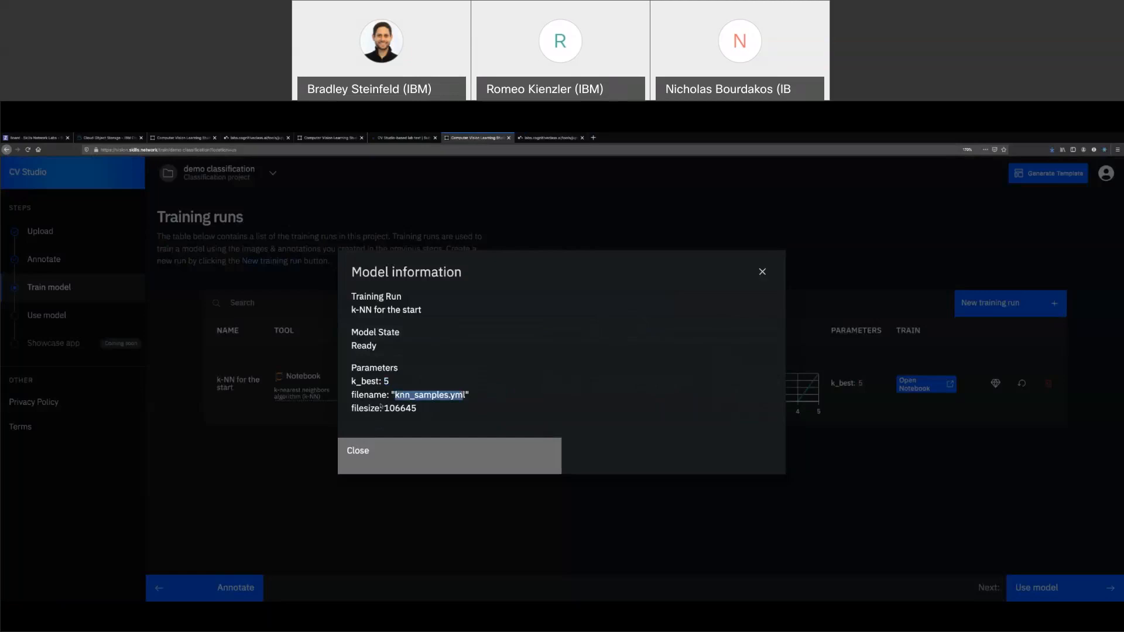
{"action": "left_click_drag", "start_coordinate": [383, 408], "coordinate": [418, 408]}
{"action": "left_click", "coordinate": [449, 419]}
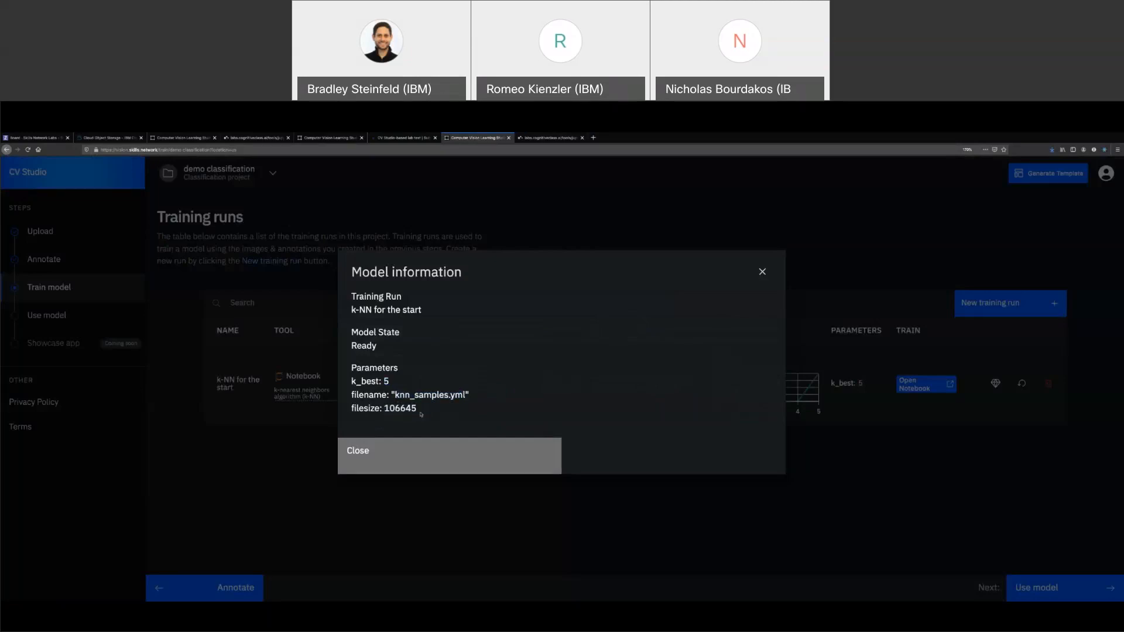
{"action": "left_click", "coordinate": [432, 463]}
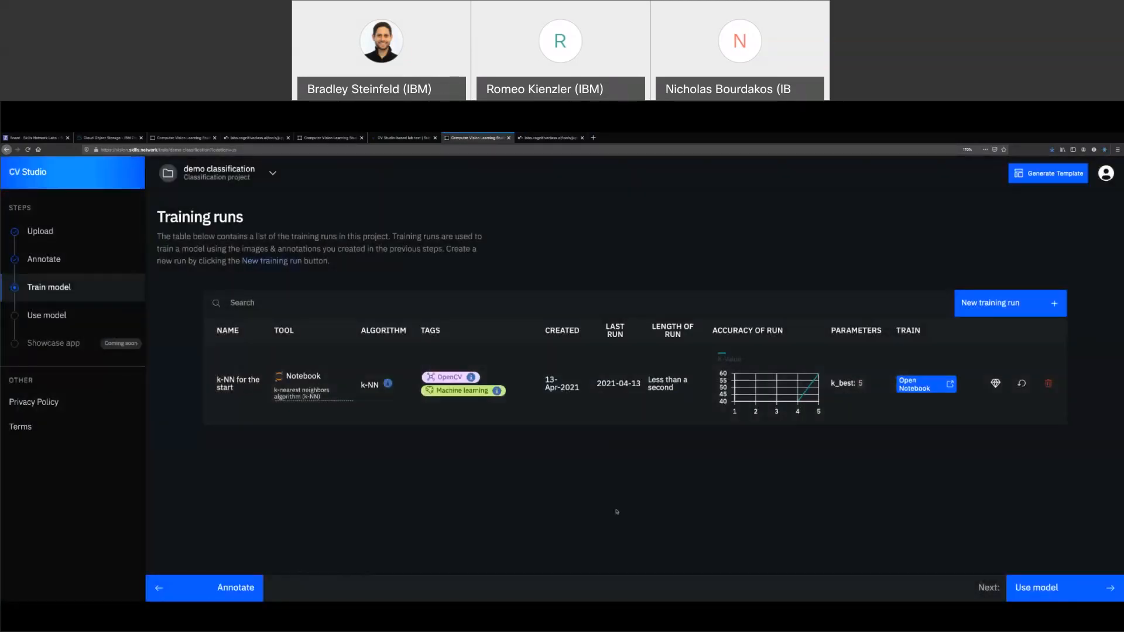
Start a new application from the model and name it 'my first app'
{"action": "left_click", "coordinate": [109, 316]}
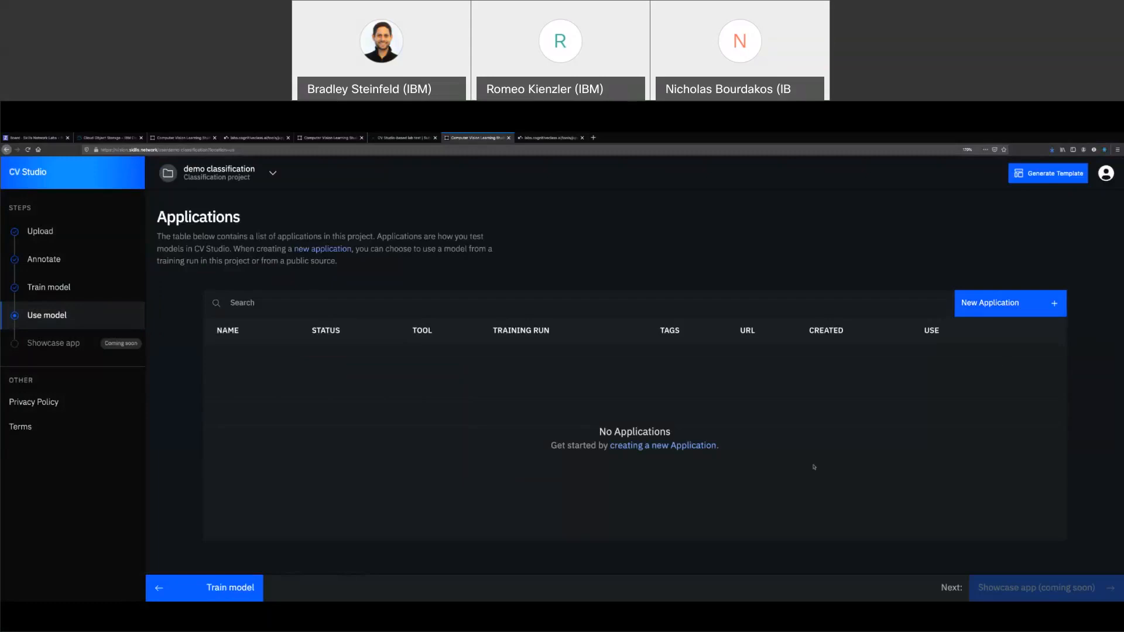
{"action": "left_click", "coordinate": [989, 305]}
{"action": "left_click", "coordinate": [599, 343]}
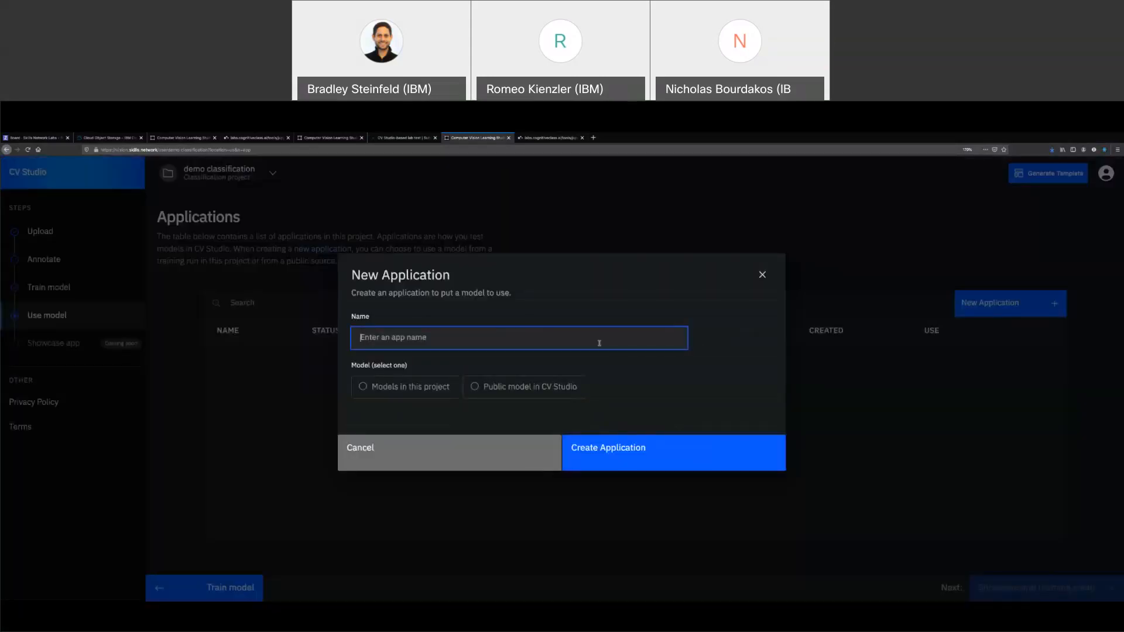
{"action": "type", "text": "my first app"}
{"action": "left_click", "coordinate": [565, 365]}
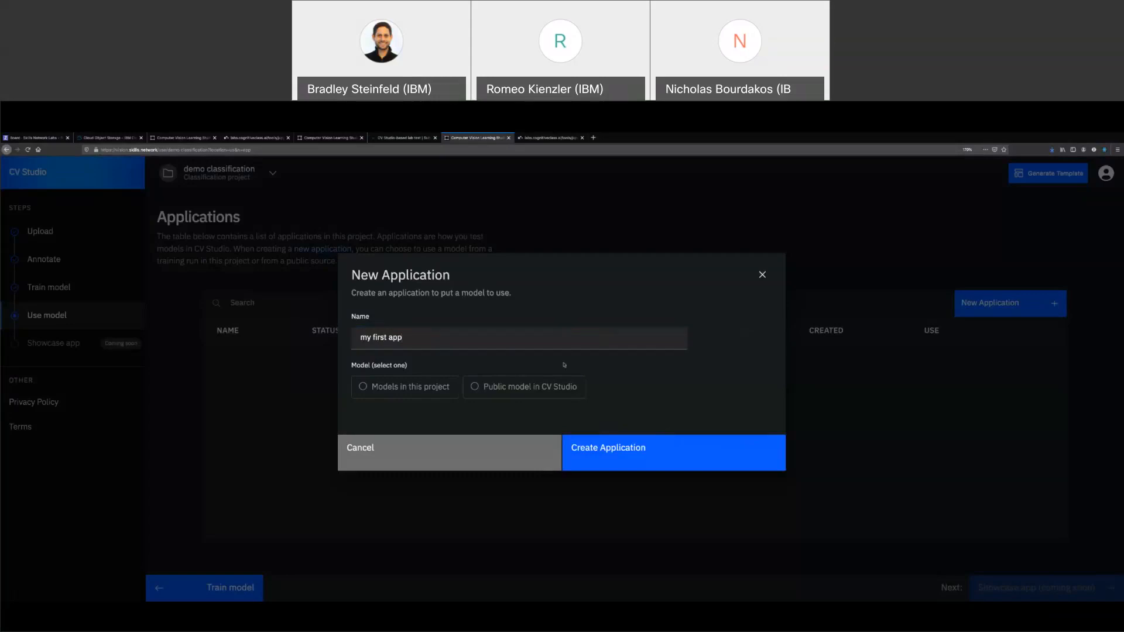
Use the project's own 'k-NN for the start' training run as the model
{"action": "left_click", "coordinate": [414, 386]}
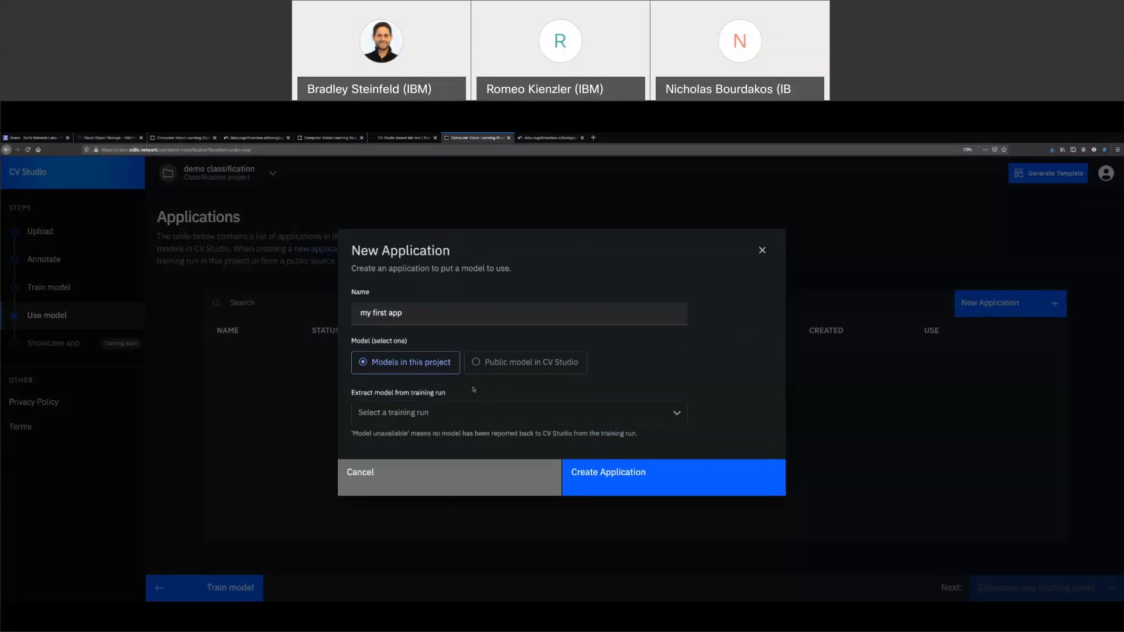
{"action": "left_click", "coordinate": [412, 417]}
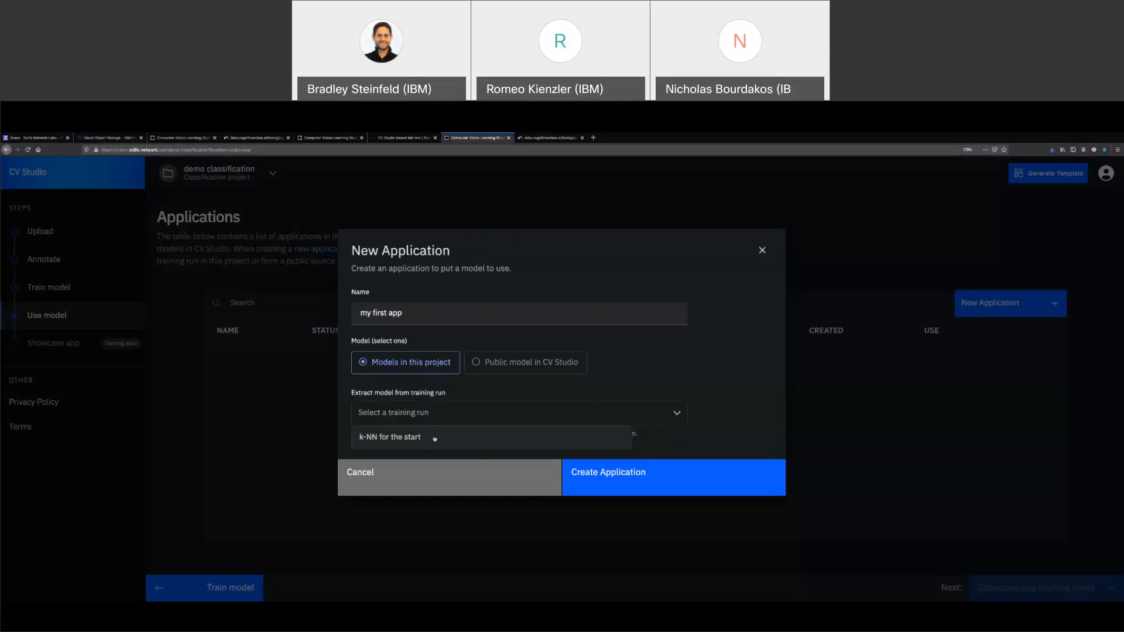
{"action": "left_click", "coordinate": [467, 436]}
{"action": "left_click", "coordinate": [517, 342]}
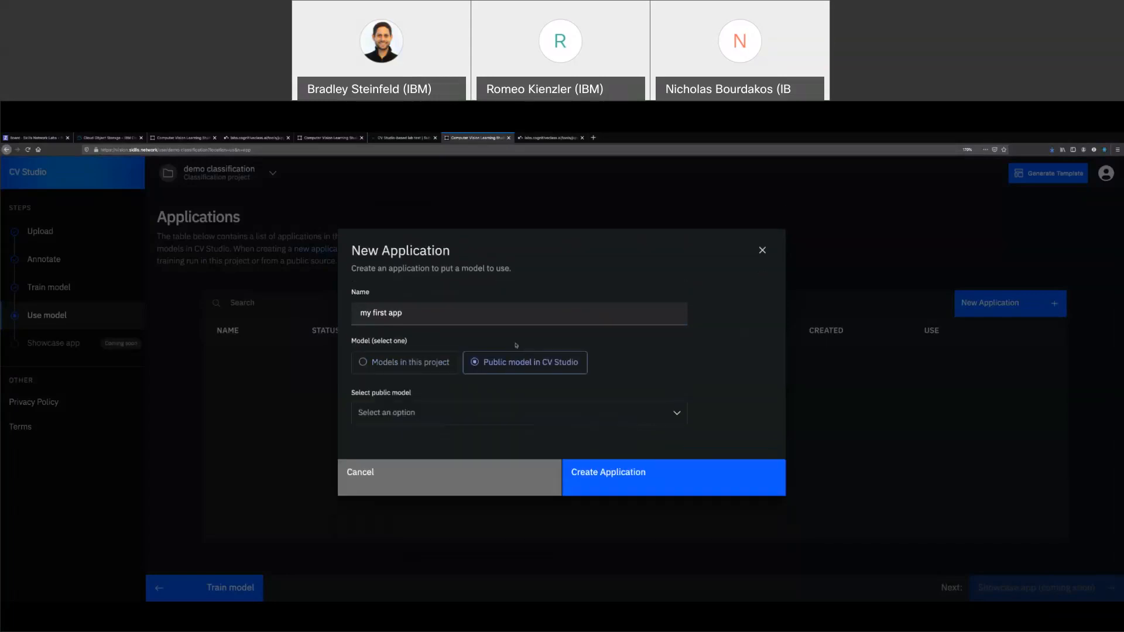
{"action": "left_click", "coordinate": [466, 414]}
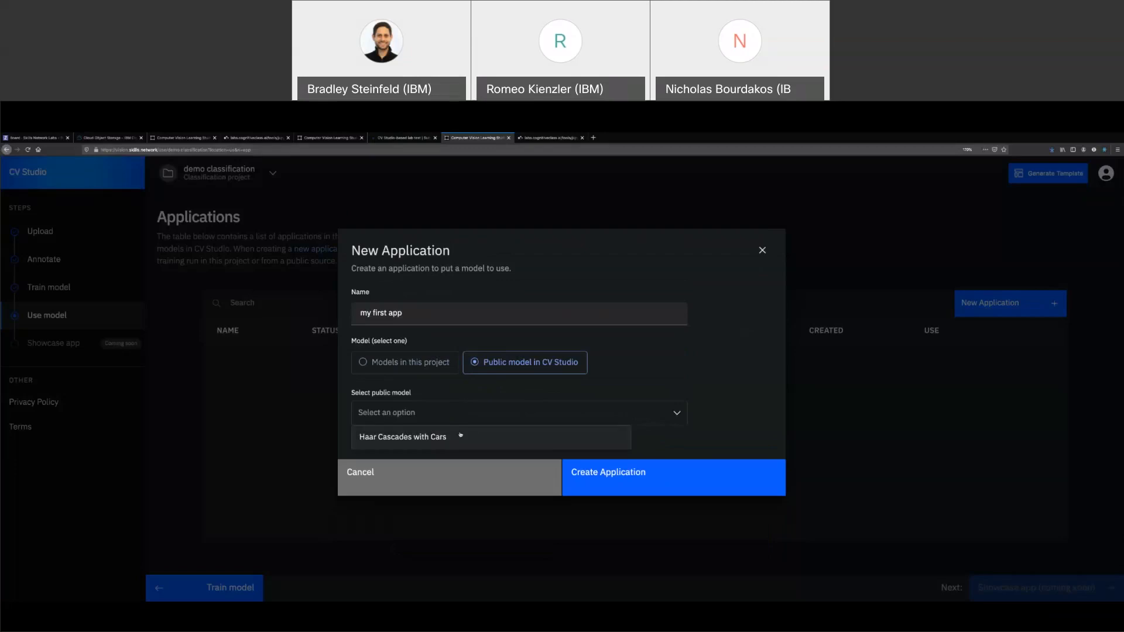
{"action": "left_click", "coordinate": [442, 377]}
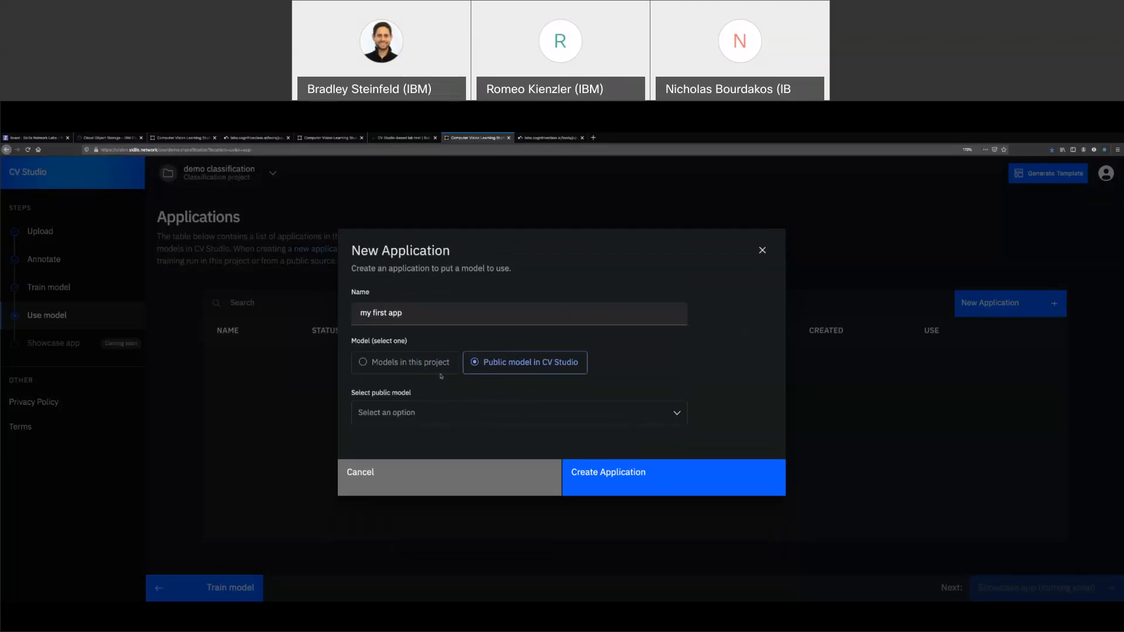
{"action": "left_click", "coordinate": [421, 372]}
{"action": "left_click", "coordinate": [446, 414]}
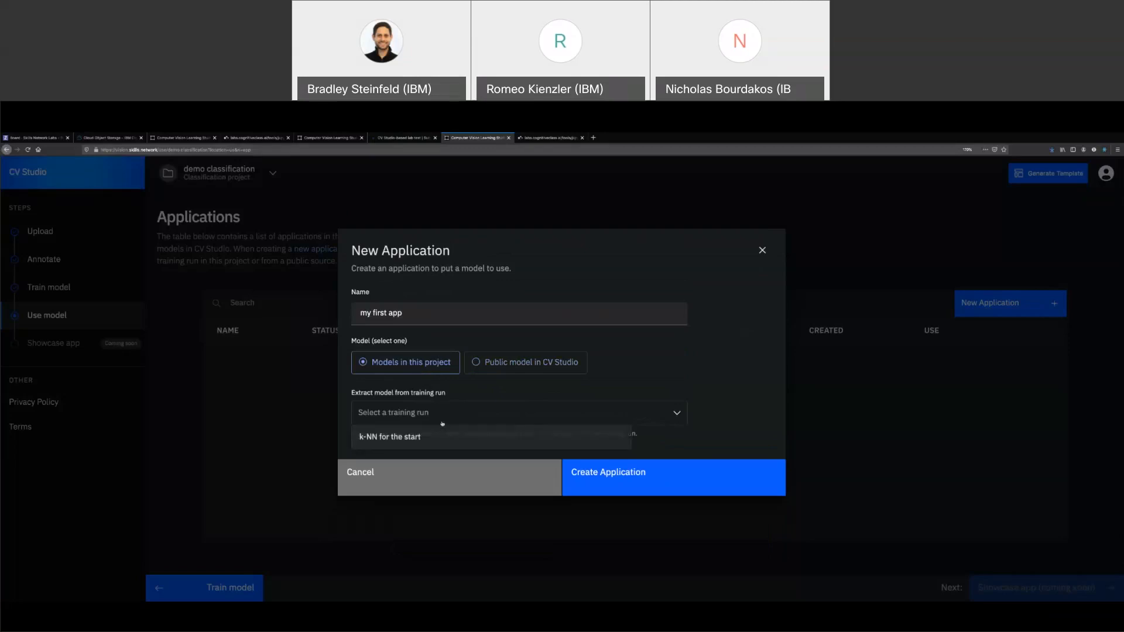
{"action": "left_click", "coordinate": [439, 439]}
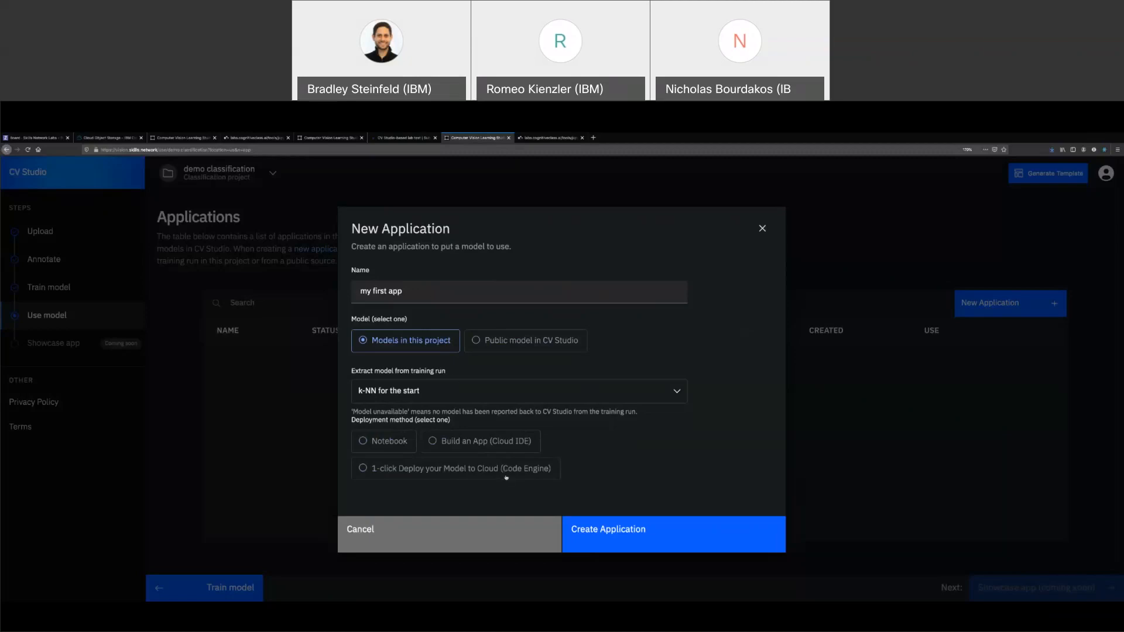
Deploy it as a Notebook with the k-nearest neighbors (k-NN) notebook and create the app
{"action": "left_click", "coordinate": [401, 439]}
{"action": "left_click", "coordinate": [504, 529]}
{"action": "left_click", "coordinate": [491, 543]}
{"action": "scroll", "coordinate": [624, 466], "scroll_direction": "down", "scroll_amount": 2}
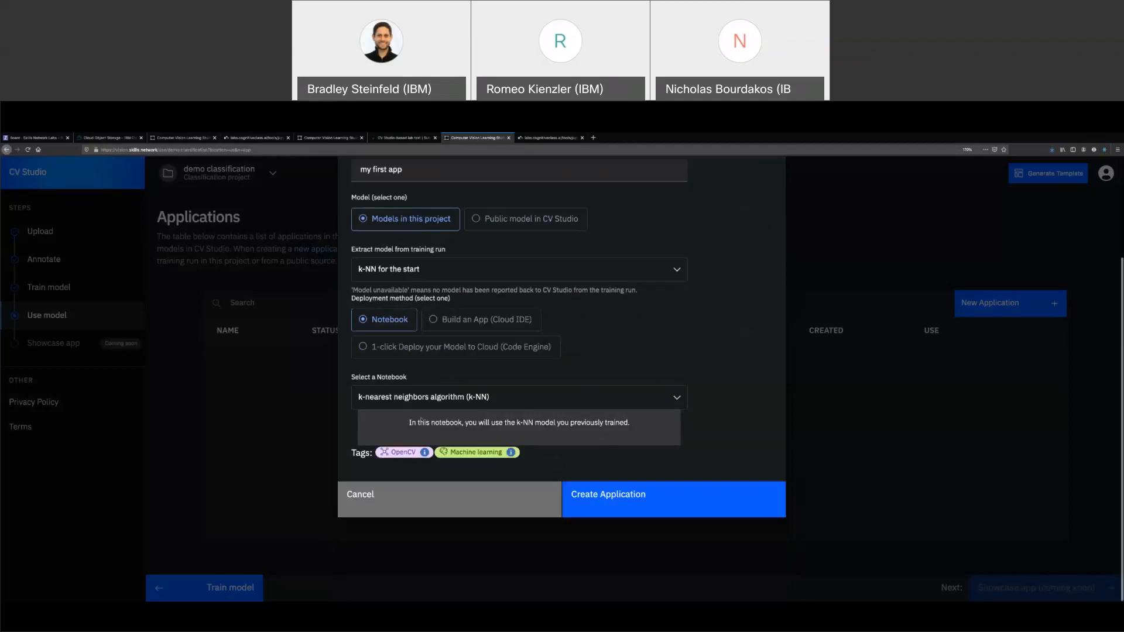
{"action": "left_click", "coordinate": [629, 494]}
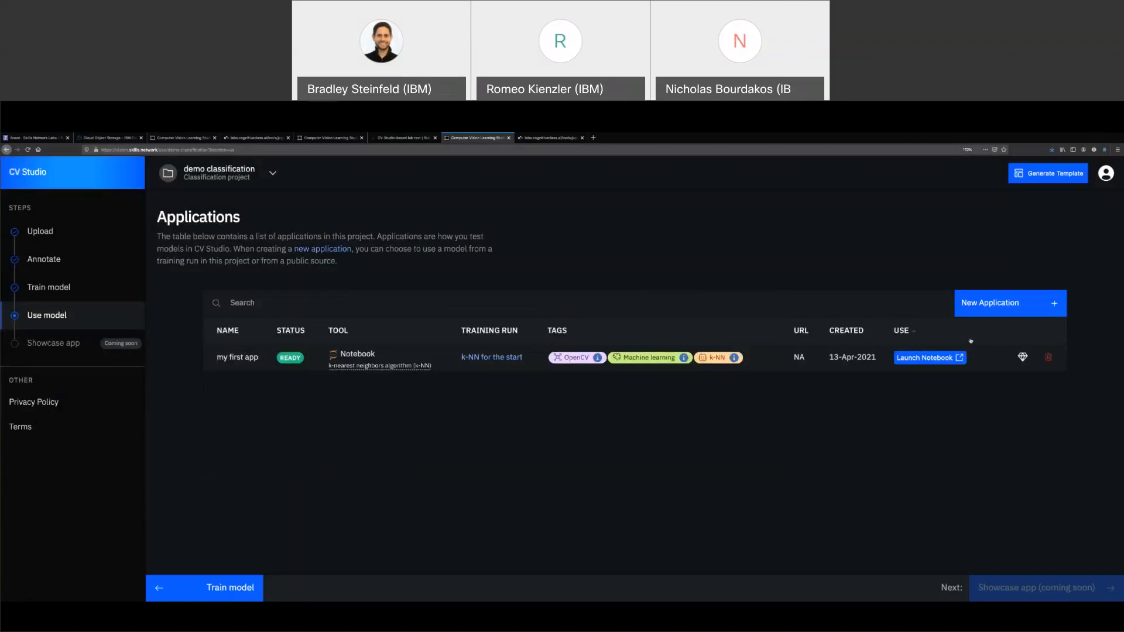
{"action": "left_click", "coordinate": [1014, 302]}
Name the application 'code engine deploy' and choose the public Haar Cascades with Cars model
{"action": "left_click", "coordinate": [423, 339]}
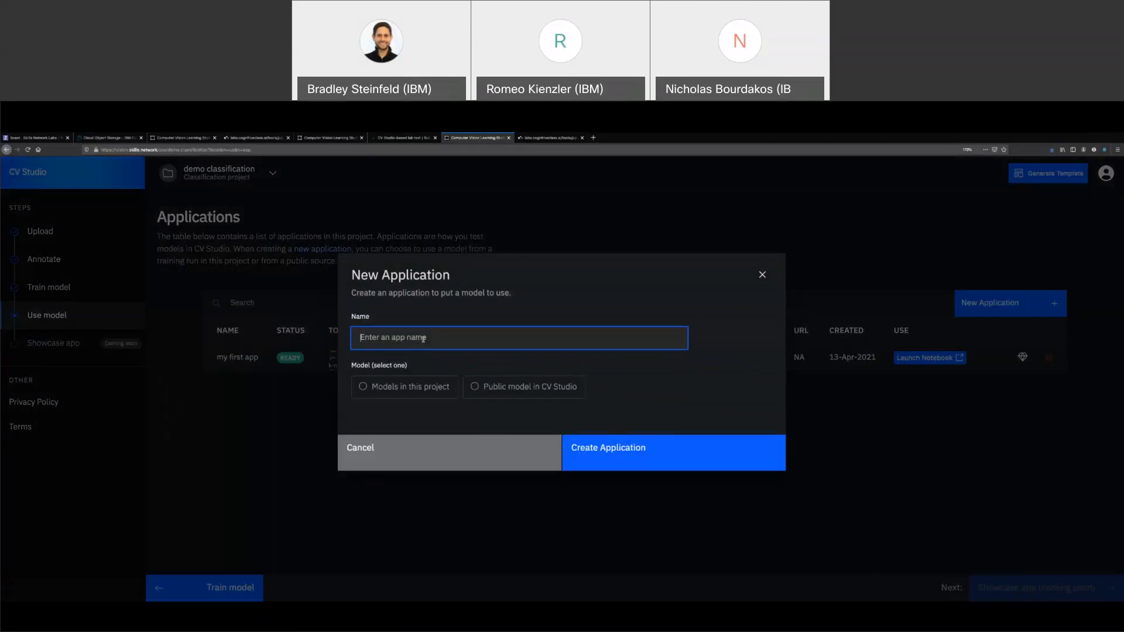
{"action": "type", "text": "code engine deploy"}
{"action": "left_click", "coordinate": [454, 358]}
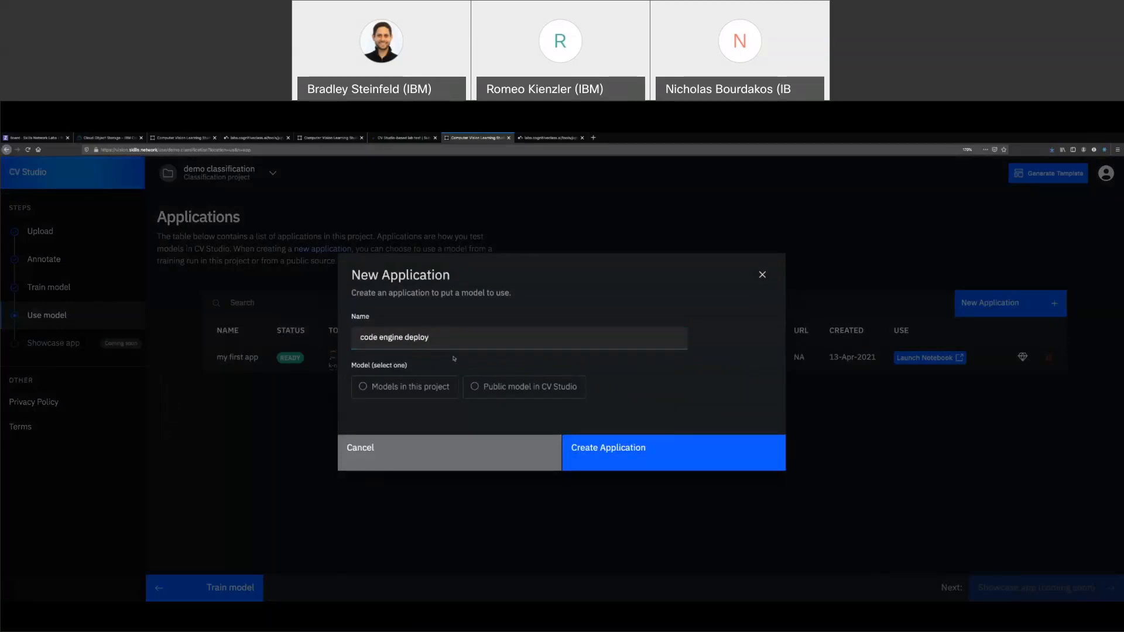
{"action": "left_click", "coordinate": [525, 386]}
{"action": "left_click", "coordinate": [494, 408]}
{"action": "left_click", "coordinate": [494, 436]}
Choose 1-click Deploy to Code Engine with the Hotdog or Not app and create it
{"action": "left_click", "coordinate": [445, 469]}
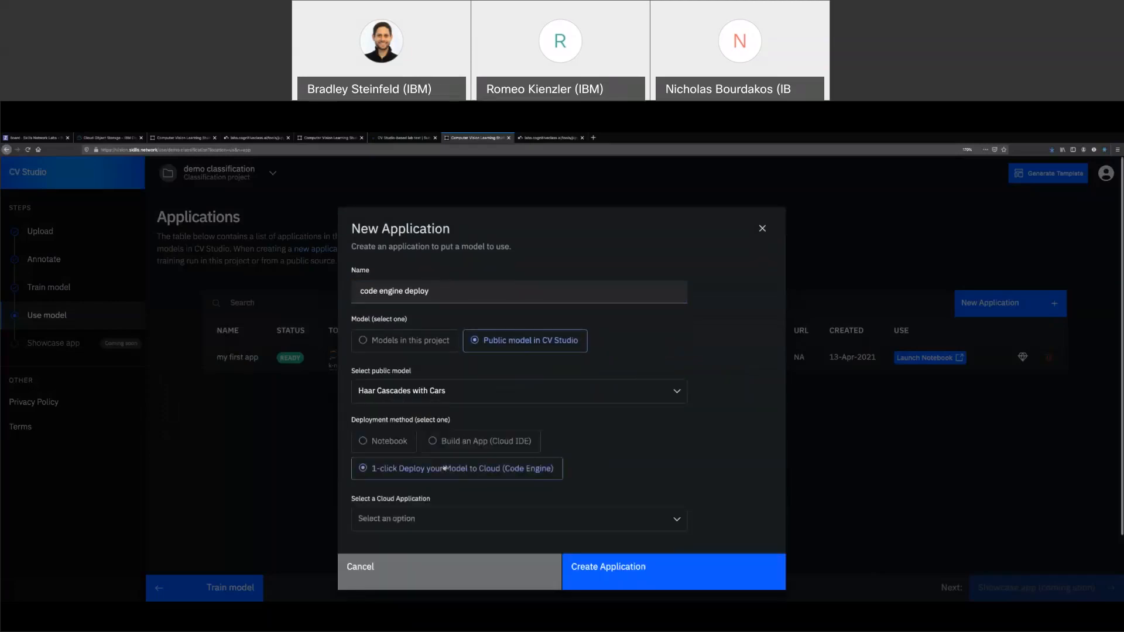
{"action": "left_click", "coordinate": [473, 520]}
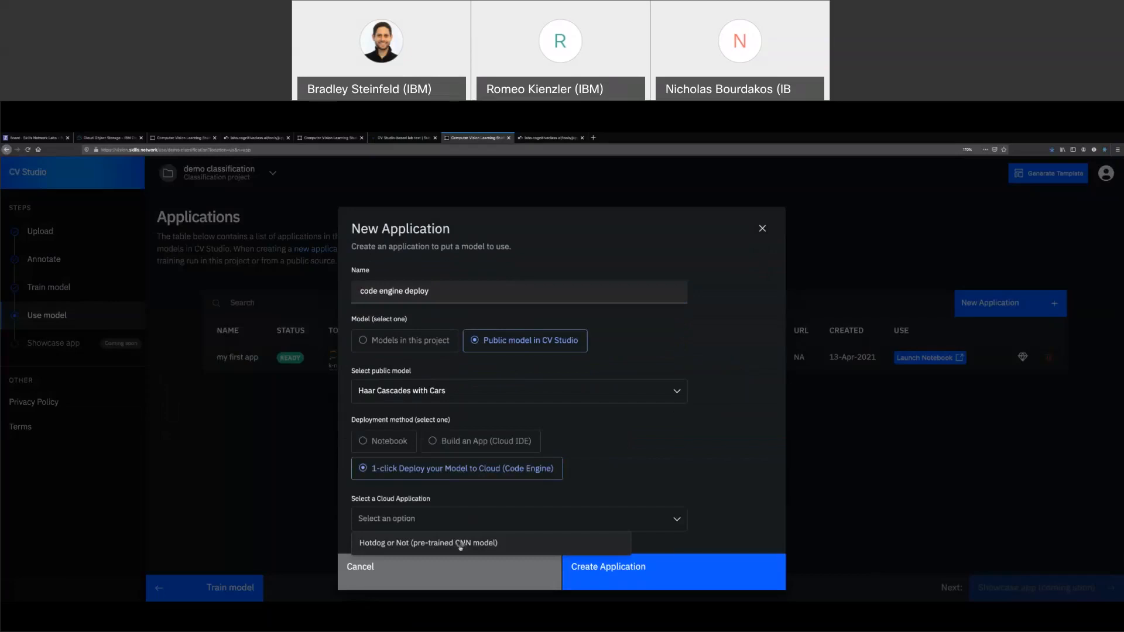
{"action": "left_click", "coordinate": [461, 545]}
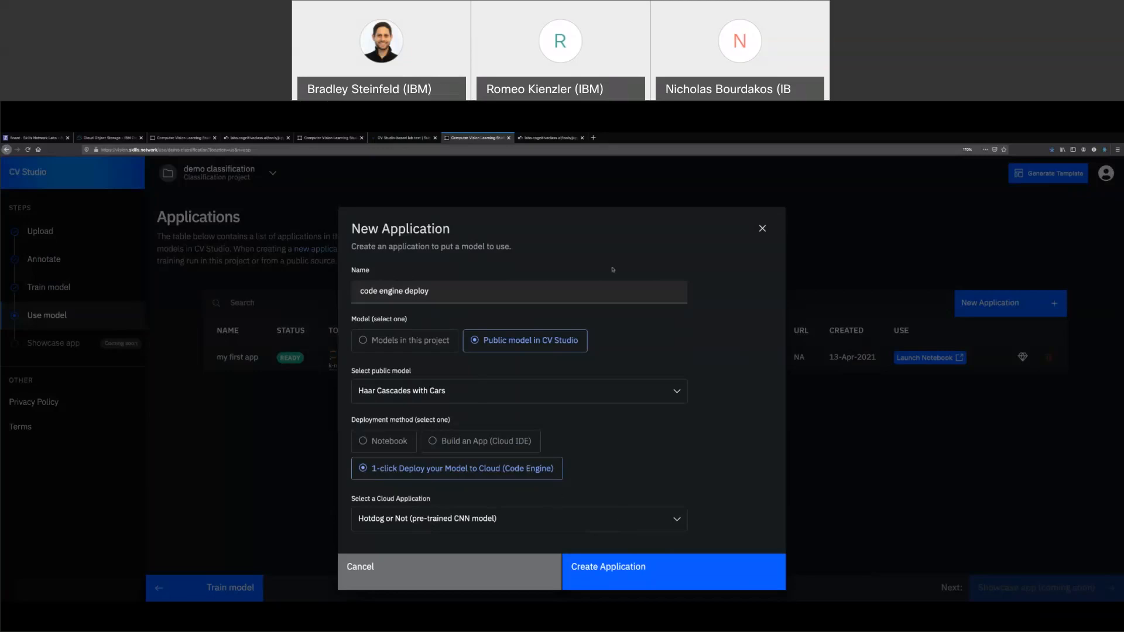
{"action": "left_click", "coordinate": [660, 572]}
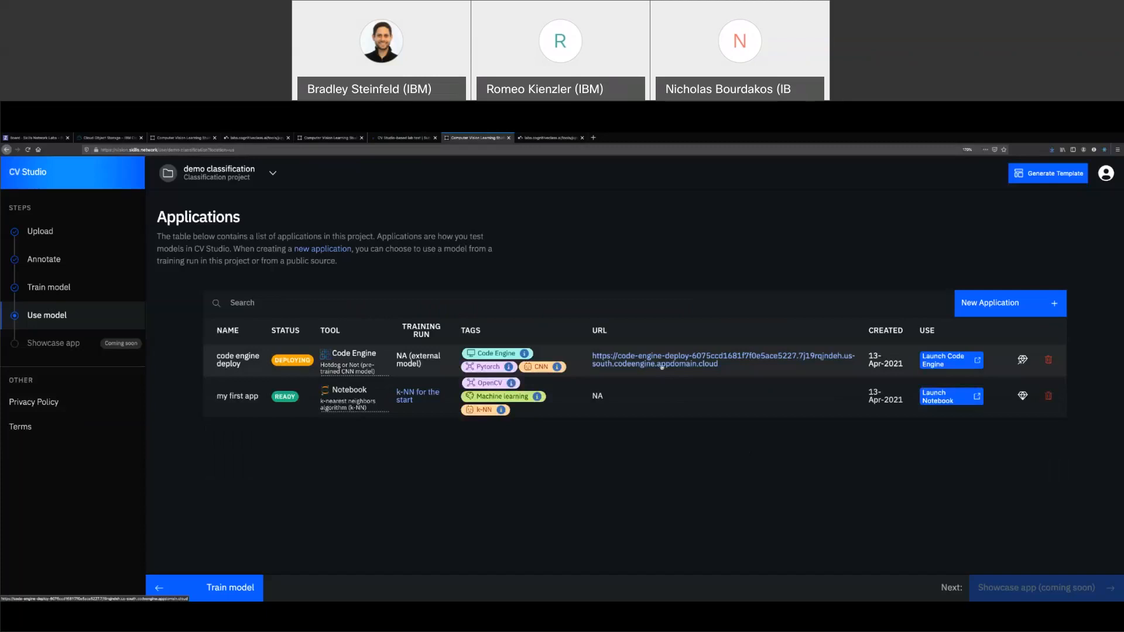
Open the code-engine-deploy URL in a new tab and return to the Applications list
{"action": "left_click", "coordinate": [663, 364]}
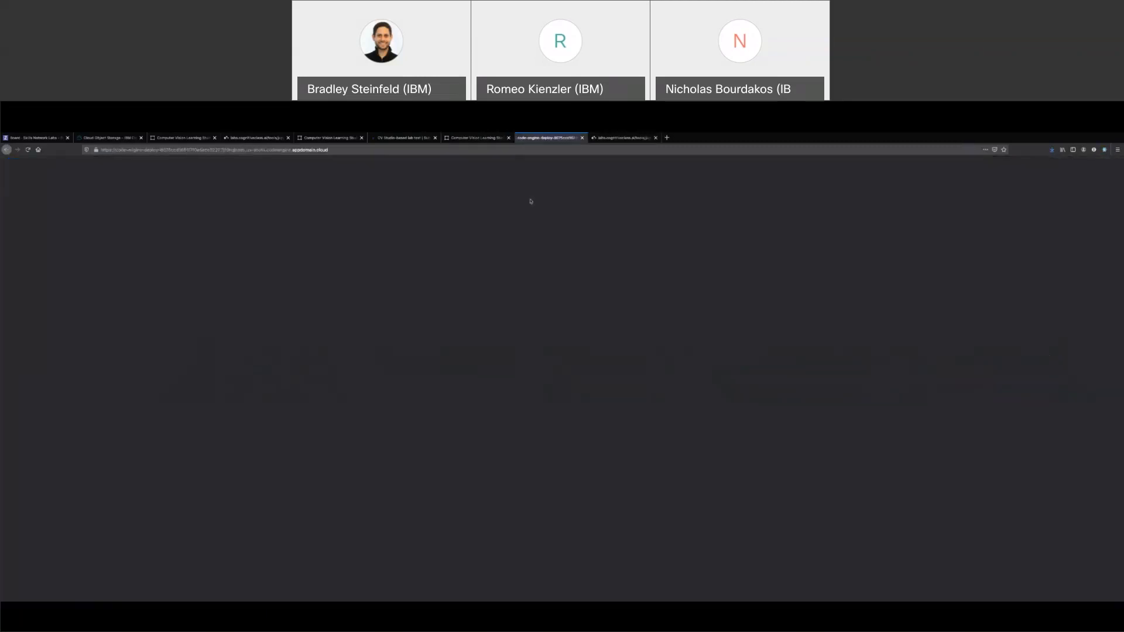
{"action": "left_click", "coordinate": [477, 139]}
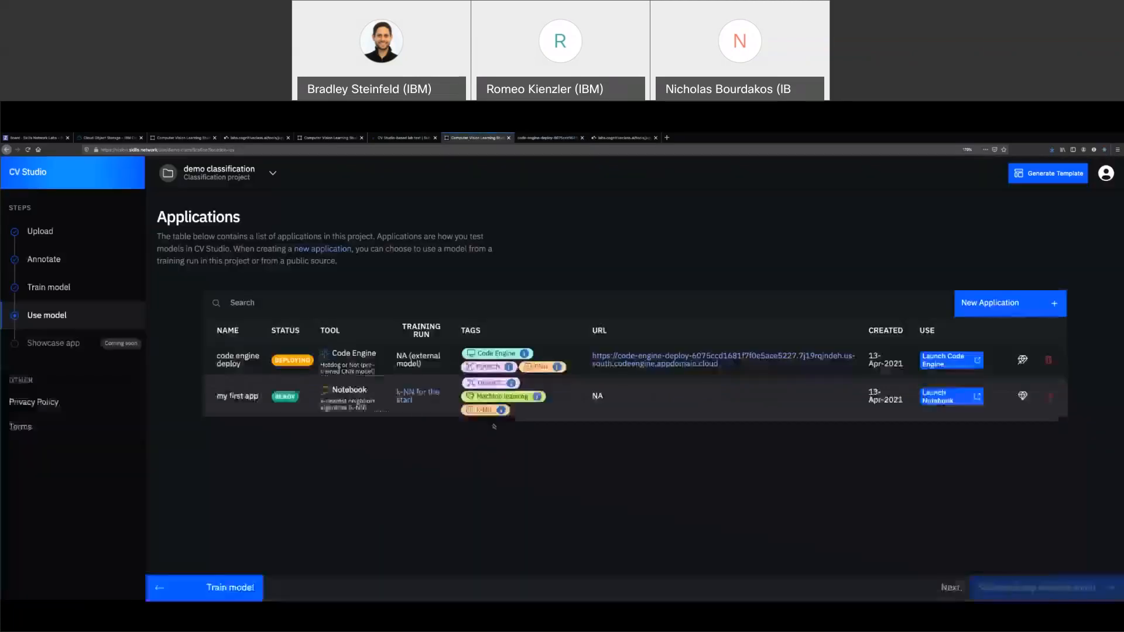
Start a new application named 'Cloud IDE demo' using the public Haar Cascades with Cars model
{"action": "left_click", "coordinate": [1014, 305]}
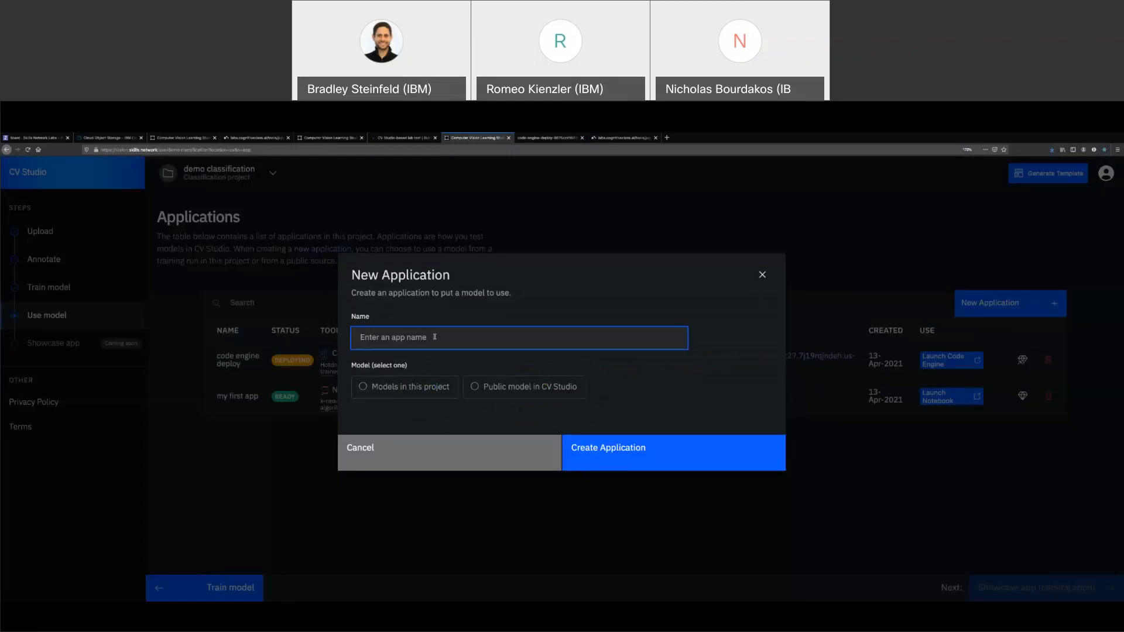
{"action": "type", "text": "Cloud IDE demo"}
{"action": "left_click", "coordinate": [476, 387]}
{"action": "left_click", "coordinate": [449, 413]}
{"action": "left_click", "coordinate": [449, 433]}
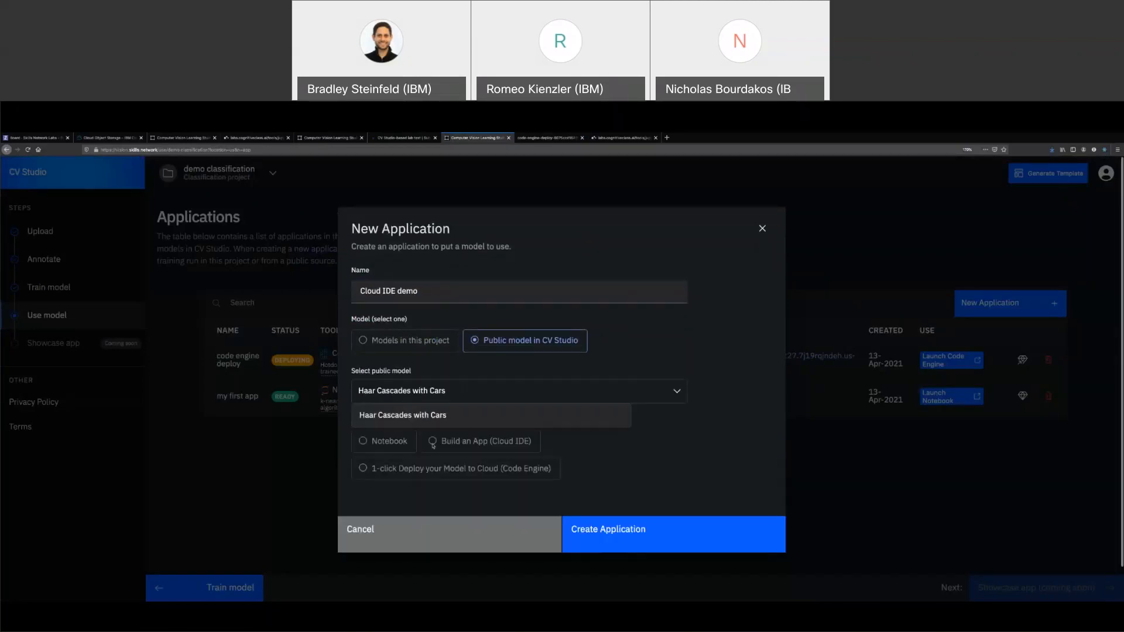
Build it in Cloud IDE with the Hello Code Engine instructions and create the application
{"action": "left_click", "coordinate": [466, 442]}
{"action": "left_click", "coordinate": [444, 519]}
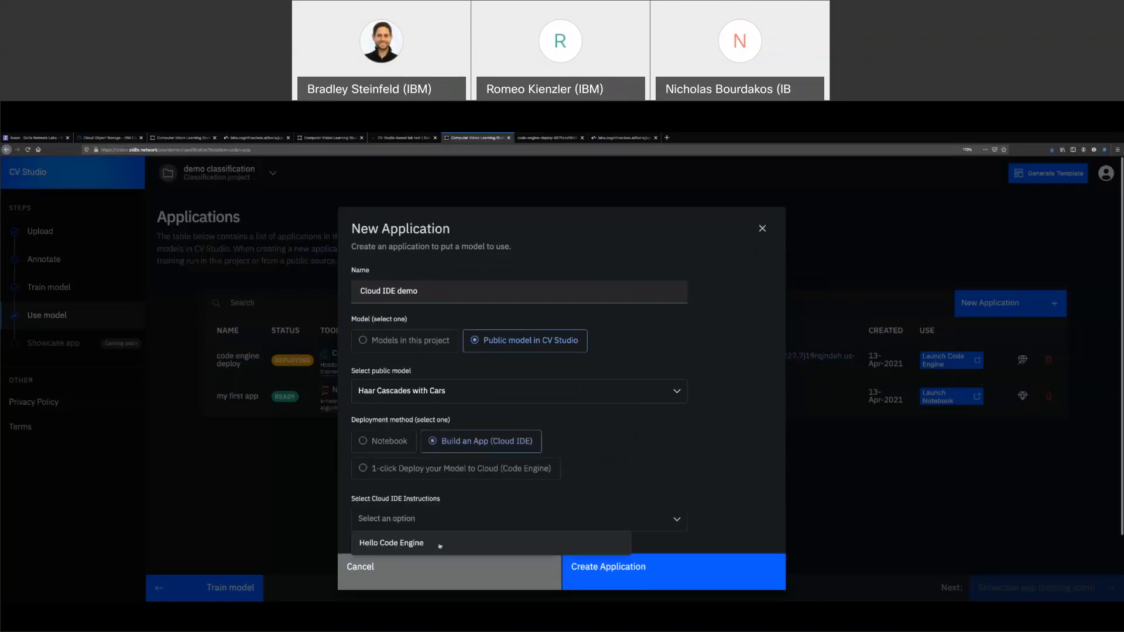
{"action": "left_click", "coordinate": [576, 535]}
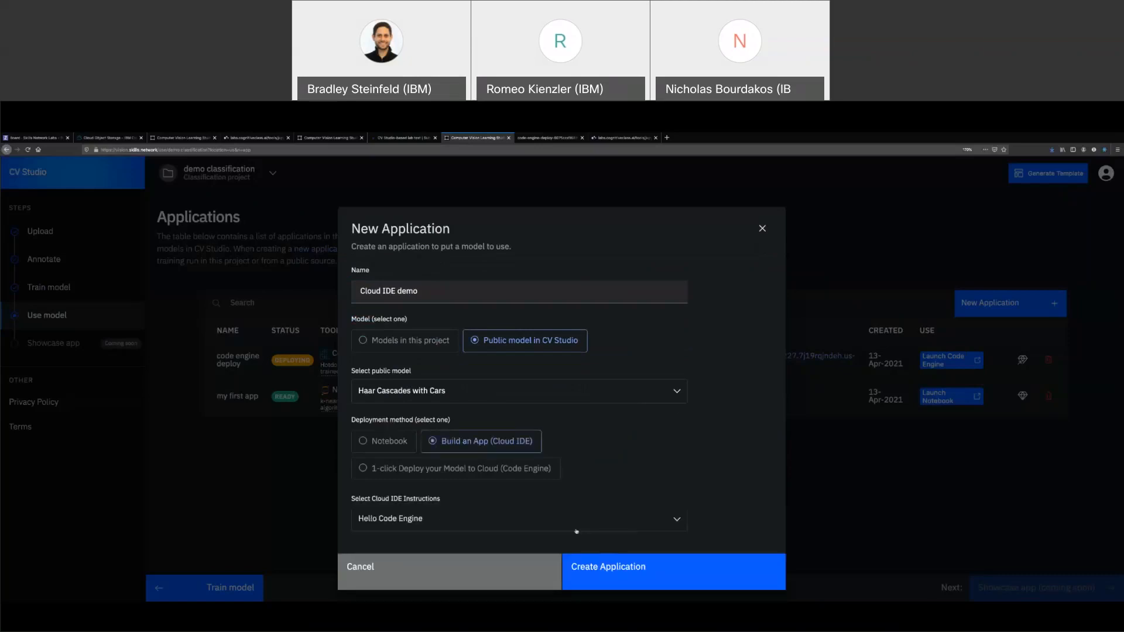
{"action": "left_click", "coordinate": [613, 572]}
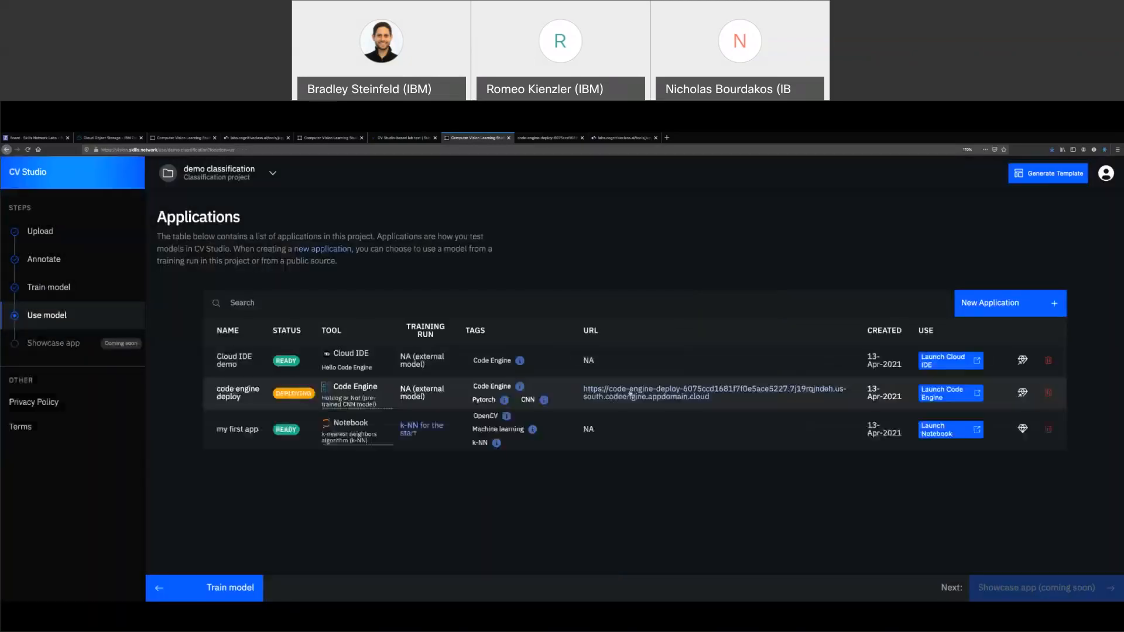
{"action": "left_click", "coordinate": [938, 358]}
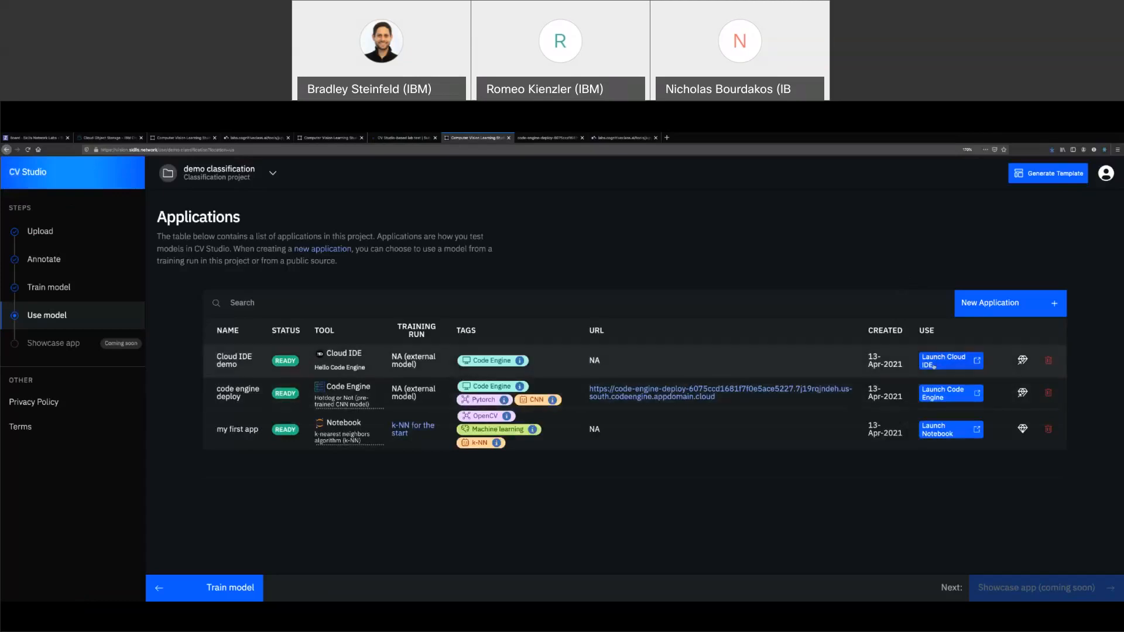
Launch the Cloud IDE demo lab in a new tab, pass the reCAPTCHA, then return to CV Studio
{"action": "left_click", "coordinate": [949, 365]}
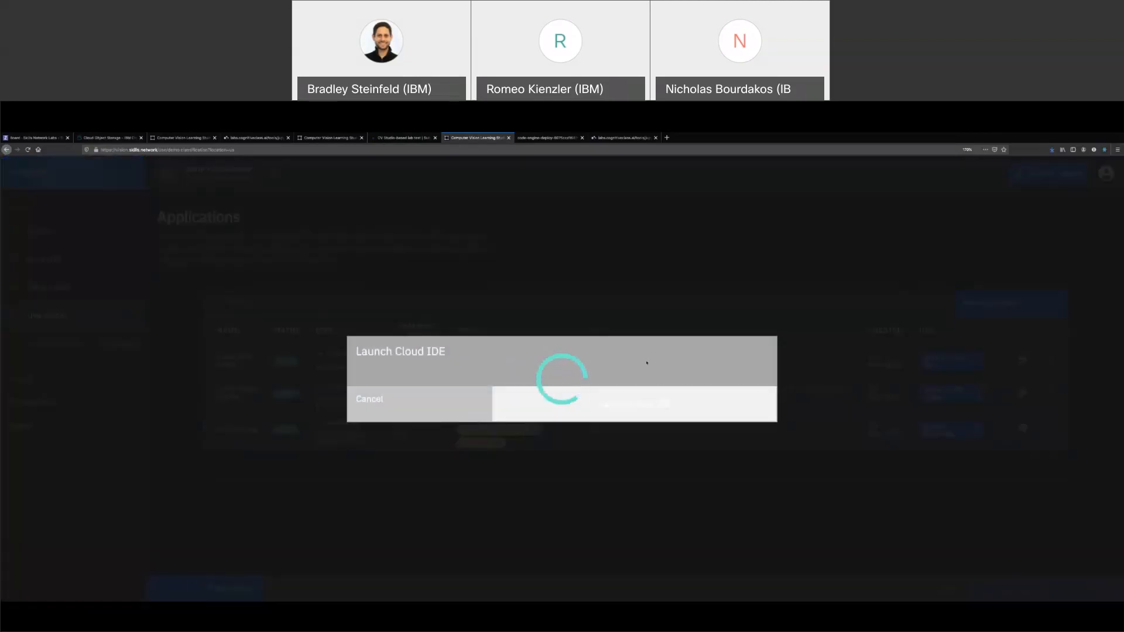
{"action": "left_click", "coordinate": [647, 395]}
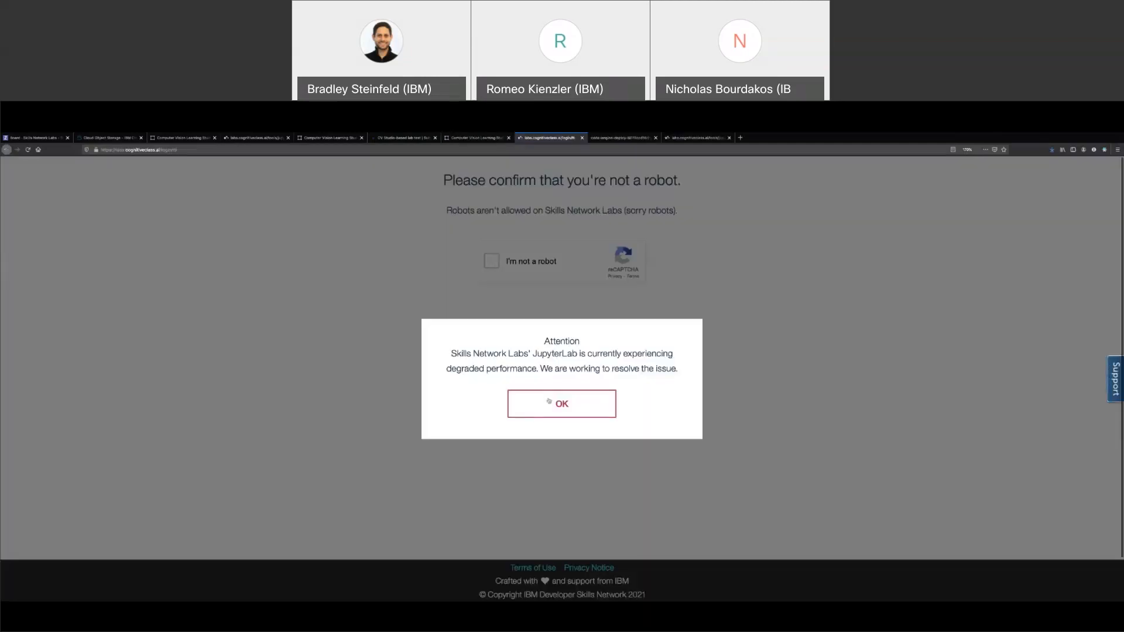
{"action": "left_click", "coordinate": [561, 403]}
{"action": "left_click", "coordinate": [491, 262]}
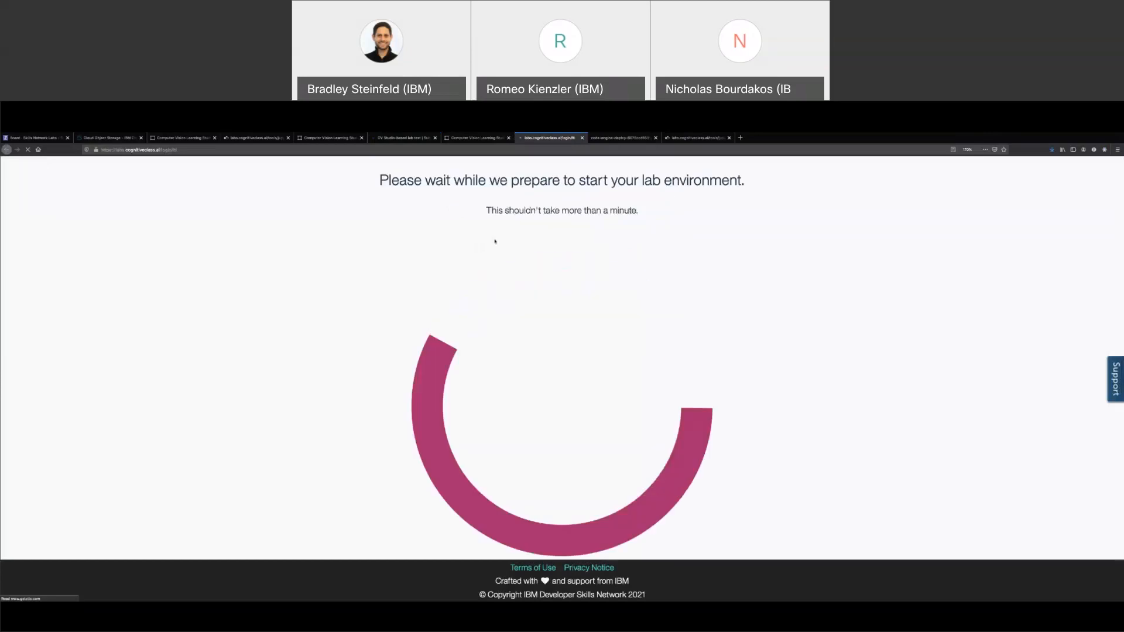
{"action": "left_click", "coordinate": [462, 138]}
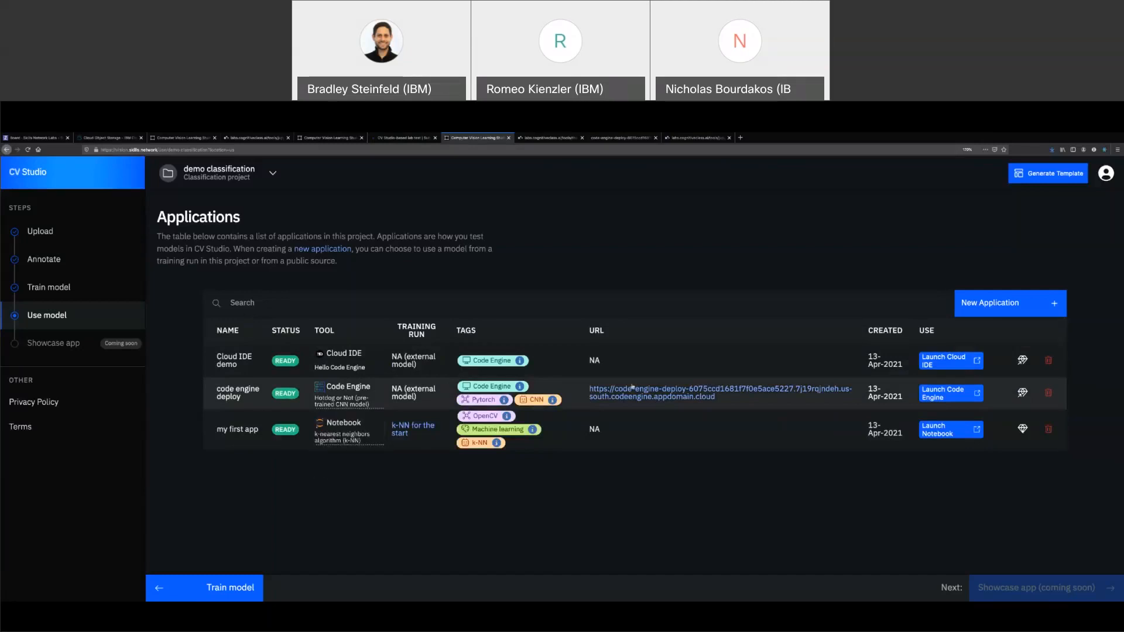
Upload the Account-menu screenshot to the Hotdog or Not app and get the prediction 'Not a hotdog'
{"action": "left_click", "coordinate": [630, 398]}
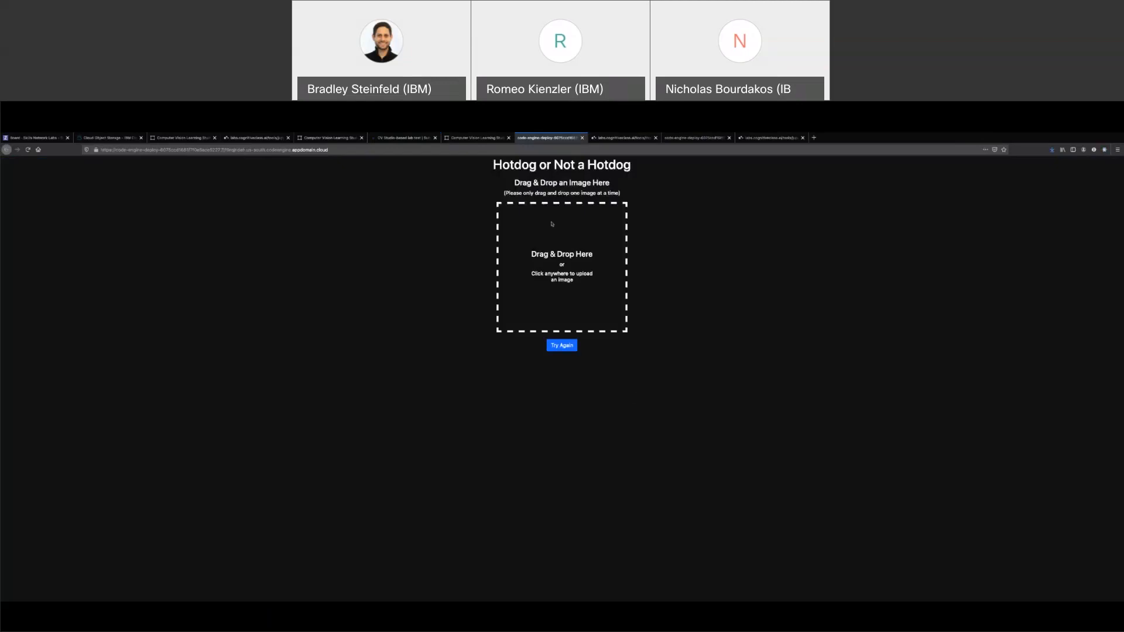
{"action": "left_click", "coordinate": [565, 263]}
{"action": "left_click", "coordinate": [530, 258]}
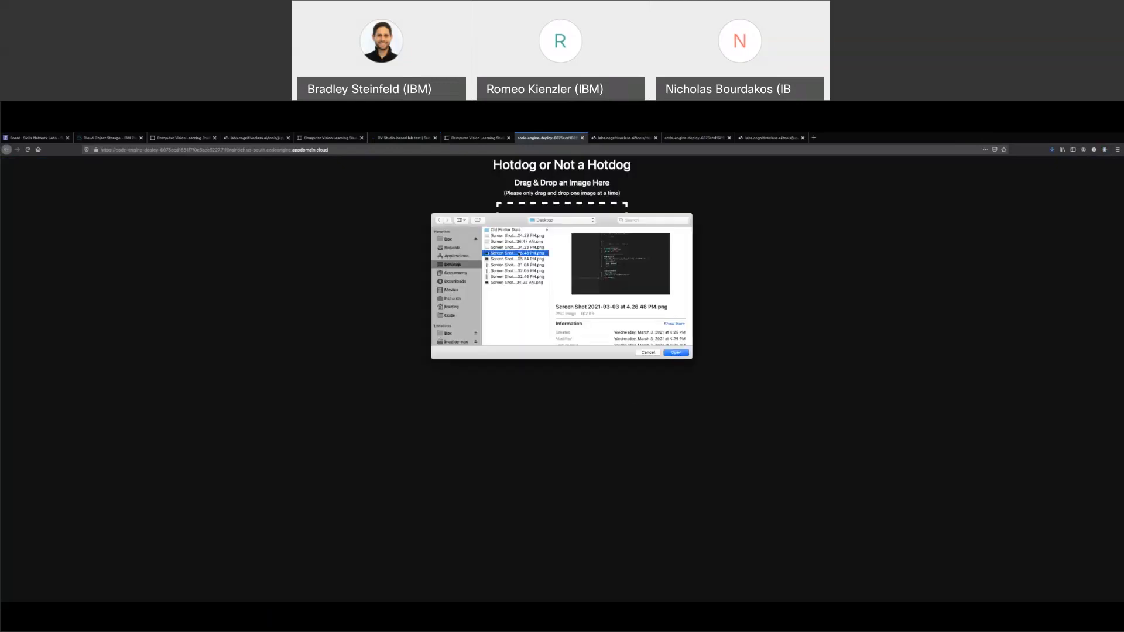
{"action": "left_click", "coordinate": [518, 265]}
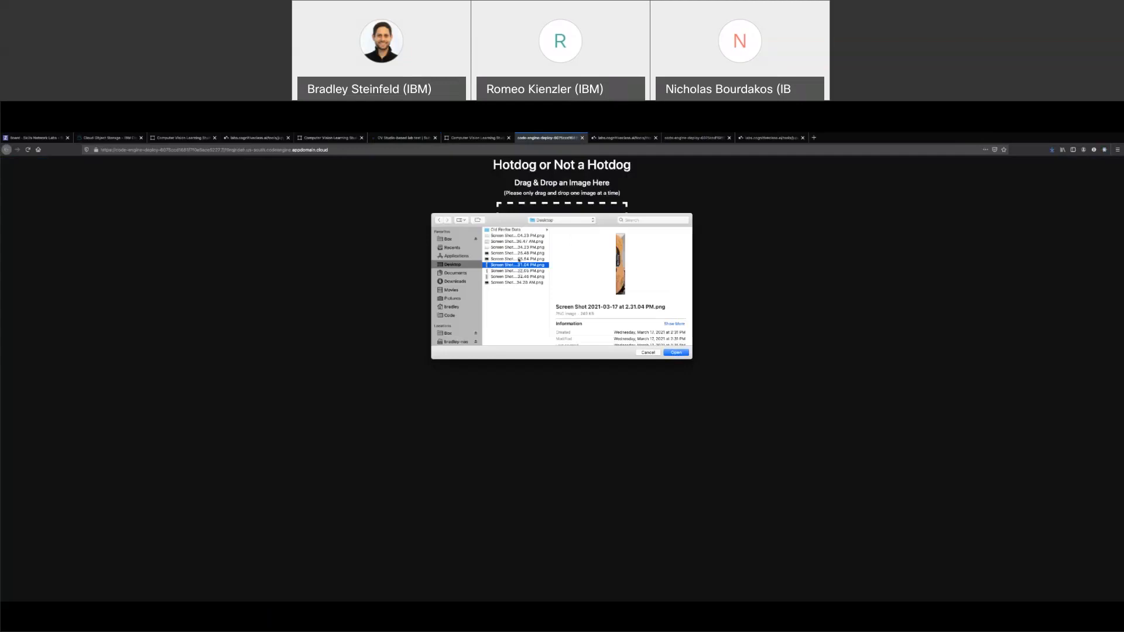
{"action": "left_click", "coordinate": [519, 259]}
{"action": "left_click", "coordinate": [679, 353]}
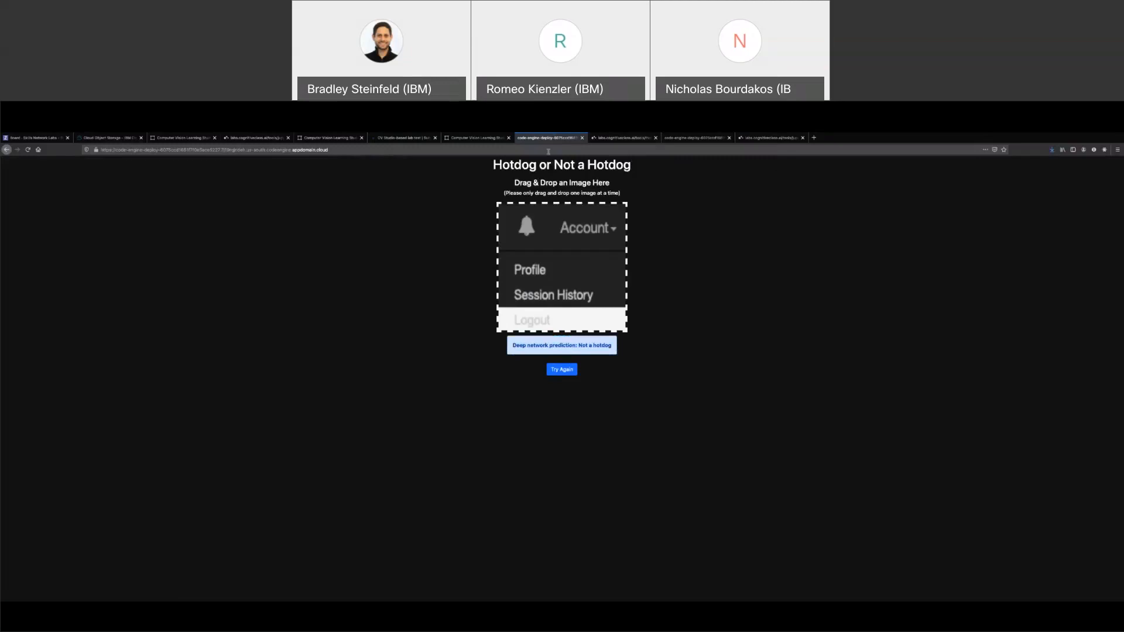
{"action": "left_click_drag", "start_coordinate": [493, 165], "coordinate": [639, 168]}
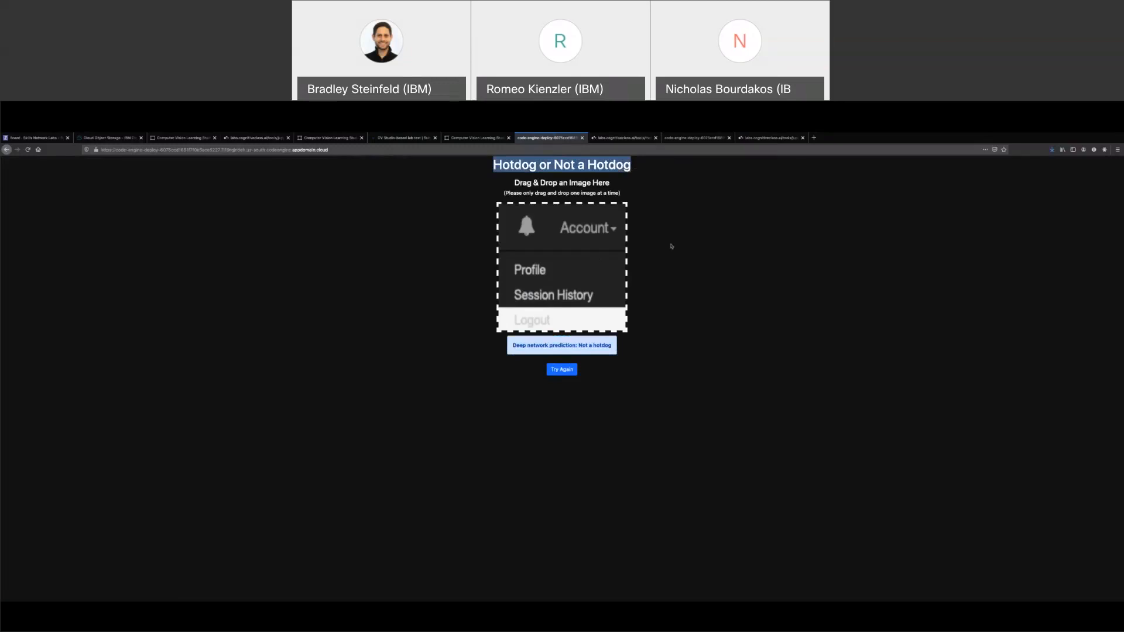
In the widened lab IDE, create Untitled.txt containing 'dfgdfg'
{"action": "left_click", "coordinate": [660, 295]}
{"action": "left_click", "coordinate": [621, 138]}
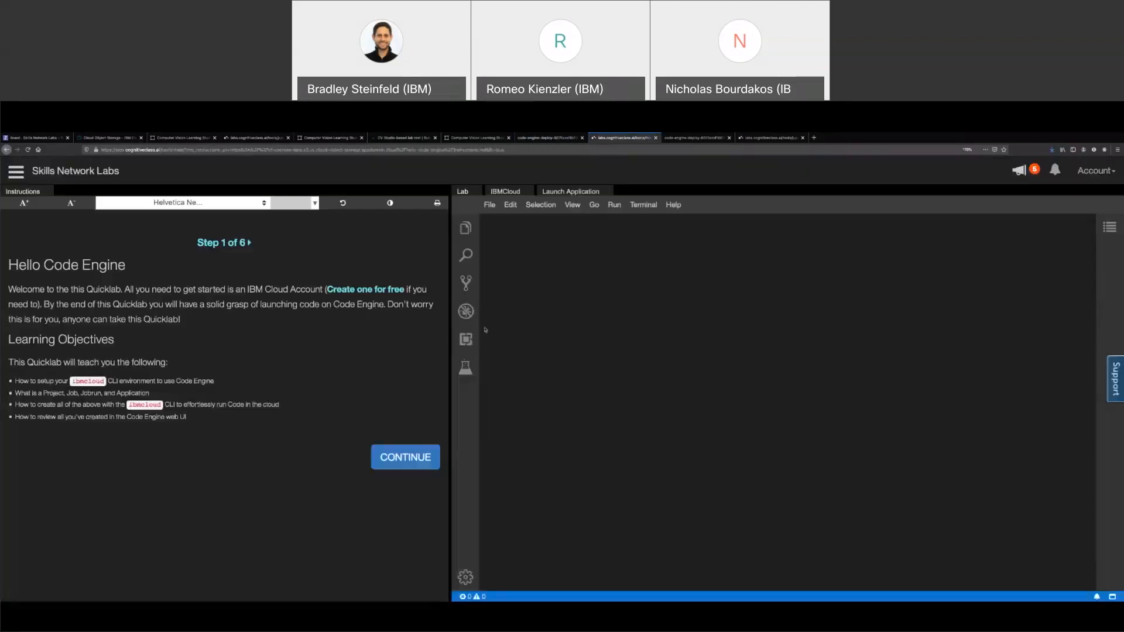
{"action": "left_click_drag", "start_coordinate": [451, 351], "coordinate": [373, 420]}
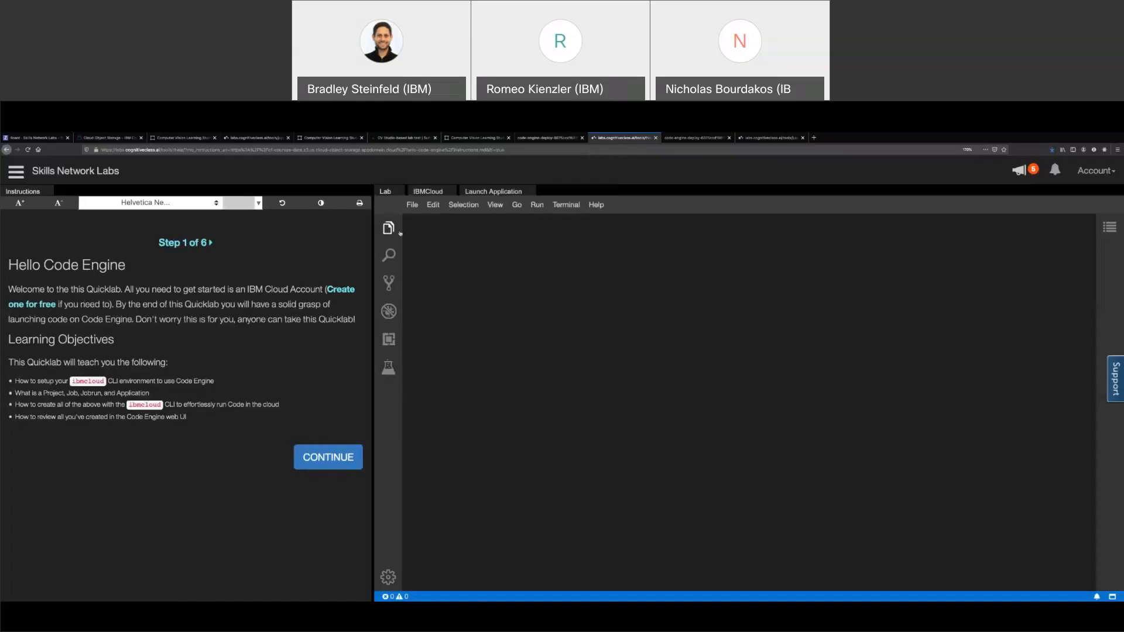
{"action": "left_click", "coordinate": [412, 204]}
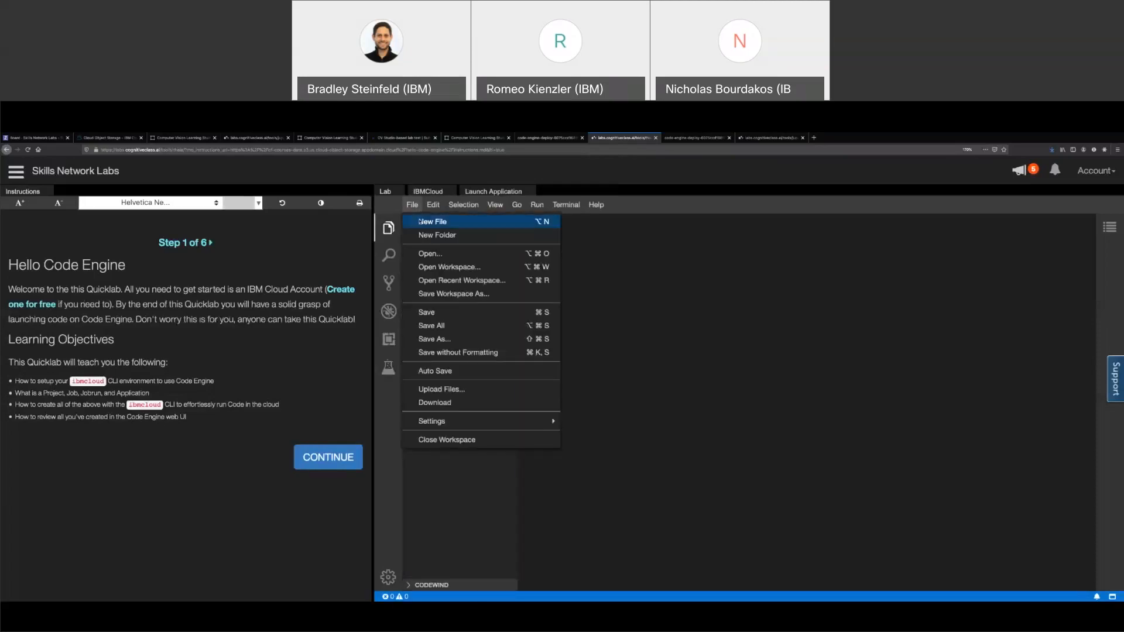
{"action": "left_click", "coordinate": [427, 219]}
{"action": "key", "text": "Return"}
{"action": "type", "text": "dfgdfg"}
Open a new terminal and make its panel taller
{"action": "left_click", "coordinate": [566, 205]}
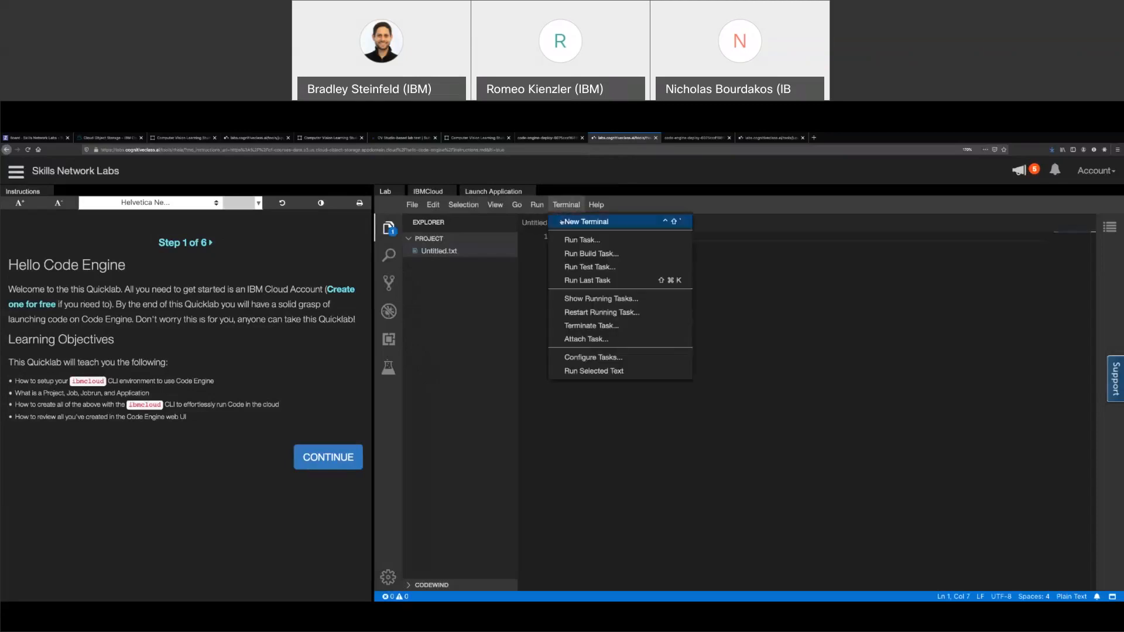
{"action": "left_click", "coordinate": [585, 222]}
{"action": "left_click_drag", "start_coordinate": [613, 448], "coordinate": [612, 365]}
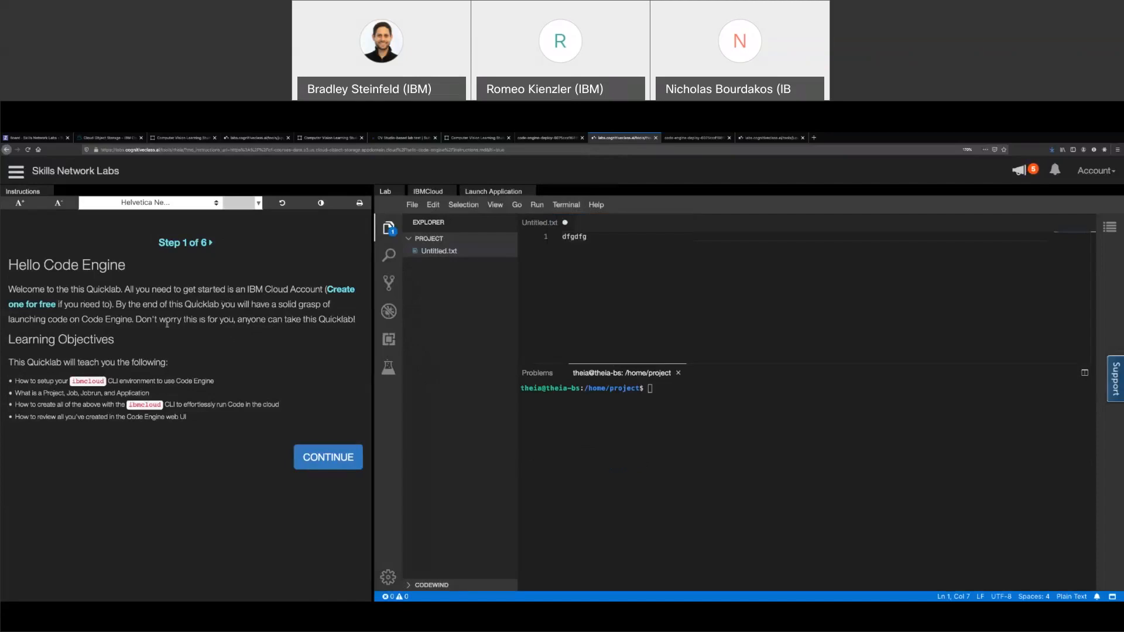
Advance the Hello Code Engine instructions to Step 2: Projects
{"action": "left_click", "coordinate": [294, 465]}
{"action": "scroll", "coordinate": [310, 389], "scroll_direction": "down", "scroll_amount": 3}
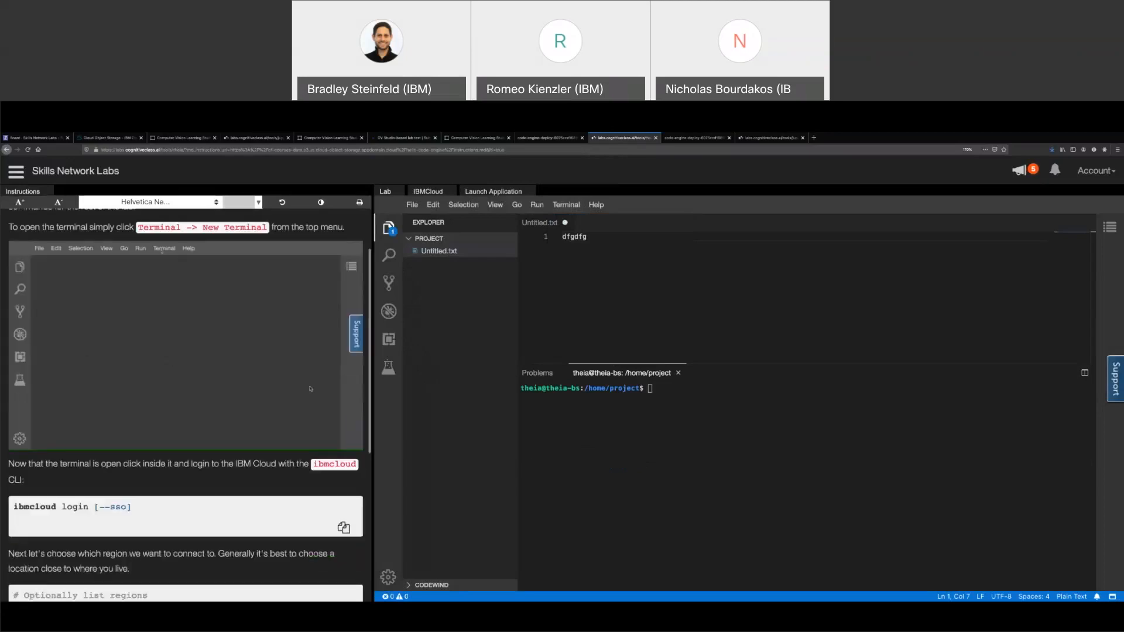
{"action": "scroll", "coordinate": [310, 389], "scroll_direction": "down", "scroll_amount": 6}
{"action": "scroll", "coordinate": [311, 391], "scroll_direction": "down", "scroll_amount": 1}
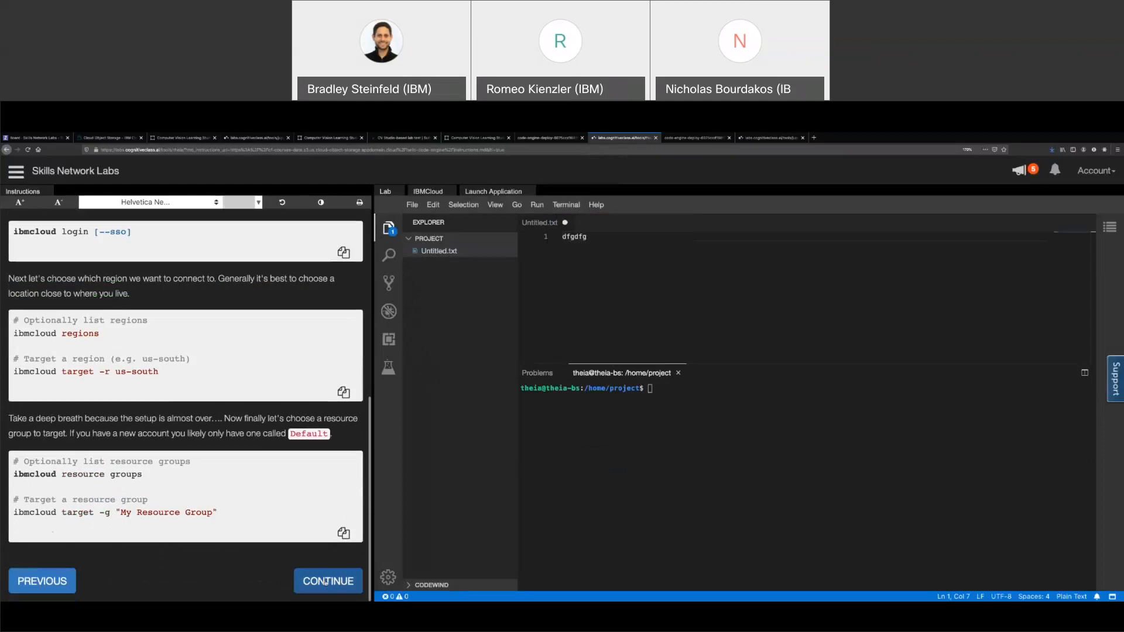
{"action": "left_click", "coordinate": [325, 581]}
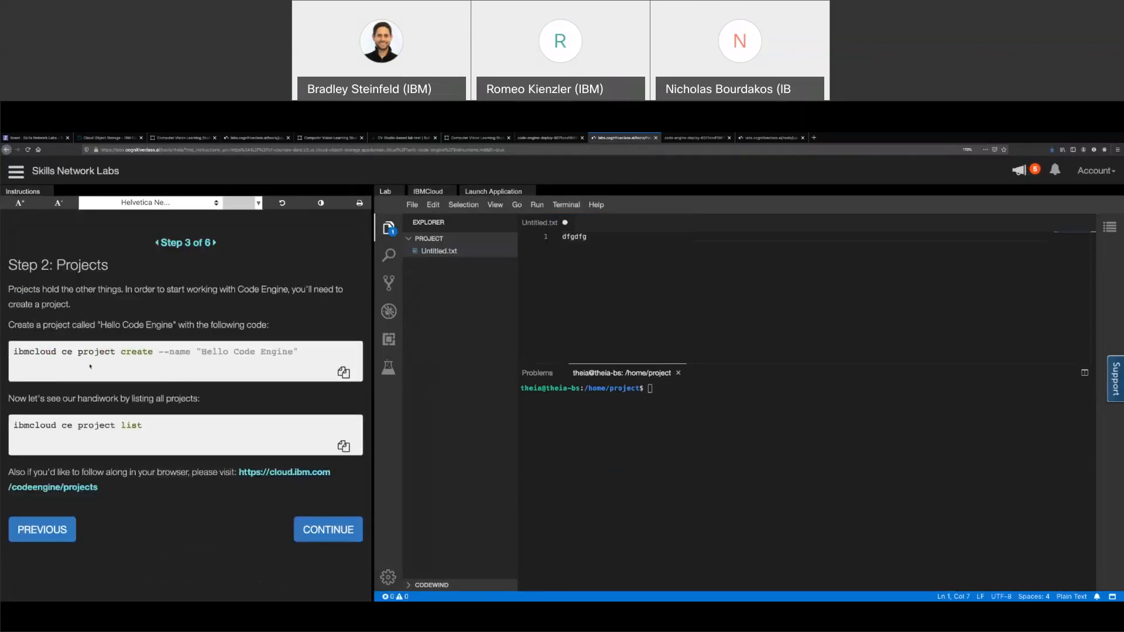
Advance the instructions through Step 3: Jobs and Step 4: Applications to Next Steps
{"action": "left_click_drag", "start_coordinate": [13, 351], "coordinate": [174, 354]}
{"action": "left_click", "coordinate": [319, 530]}
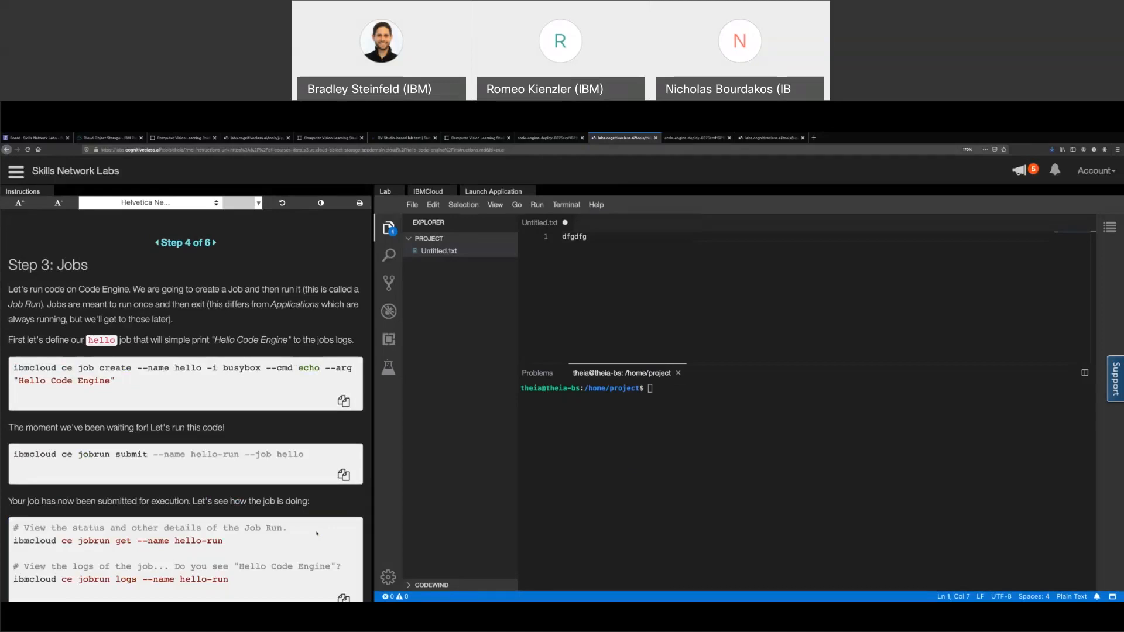
{"action": "scroll", "coordinate": [275, 404], "scroll_direction": "down", "scroll_amount": 2}
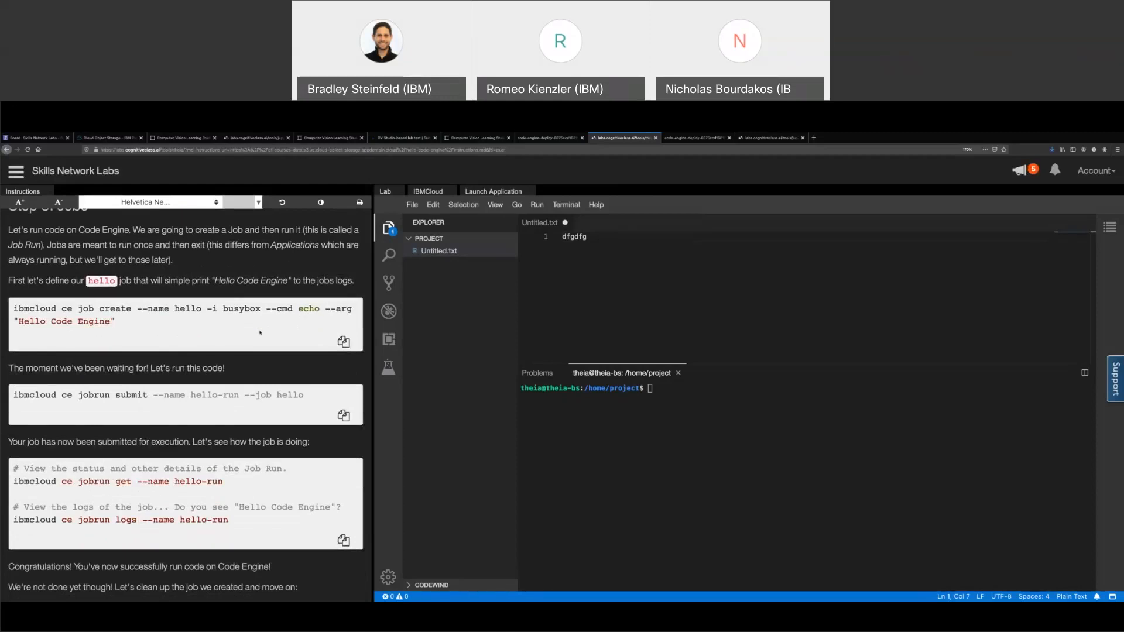
{"action": "scroll", "coordinate": [260, 332], "scroll_direction": "down", "scroll_amount": 3}
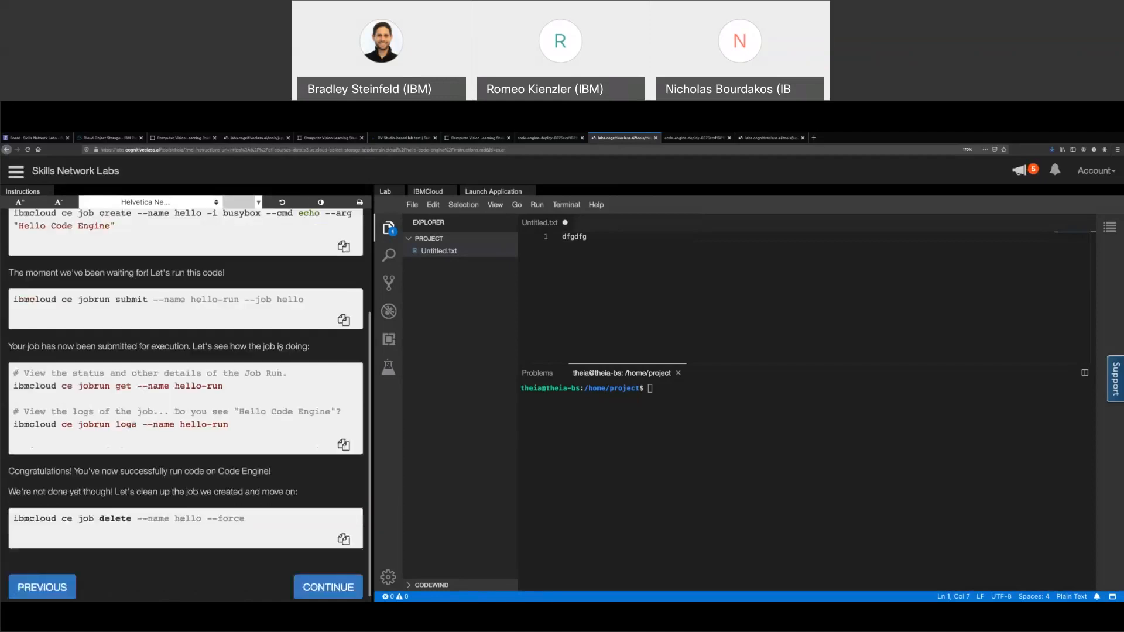
{"action": "left_click", "coordinate": [360, 591]}
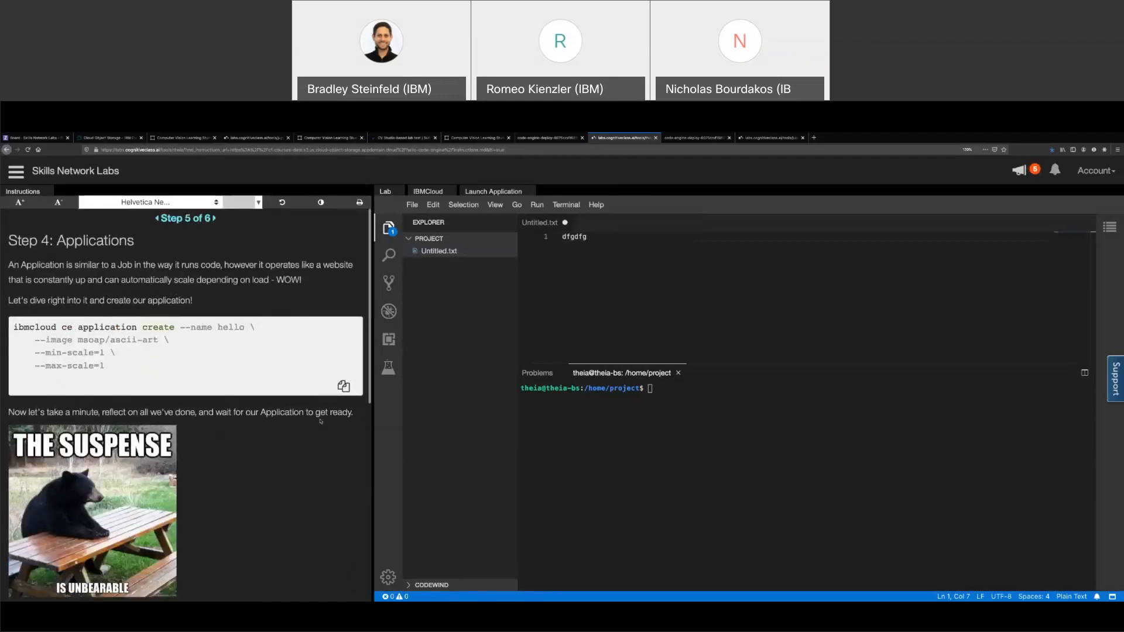
{"action": "scroll", "coordinate": [190, 388], "scroll_direction": "down", "scroll_amount": 1}
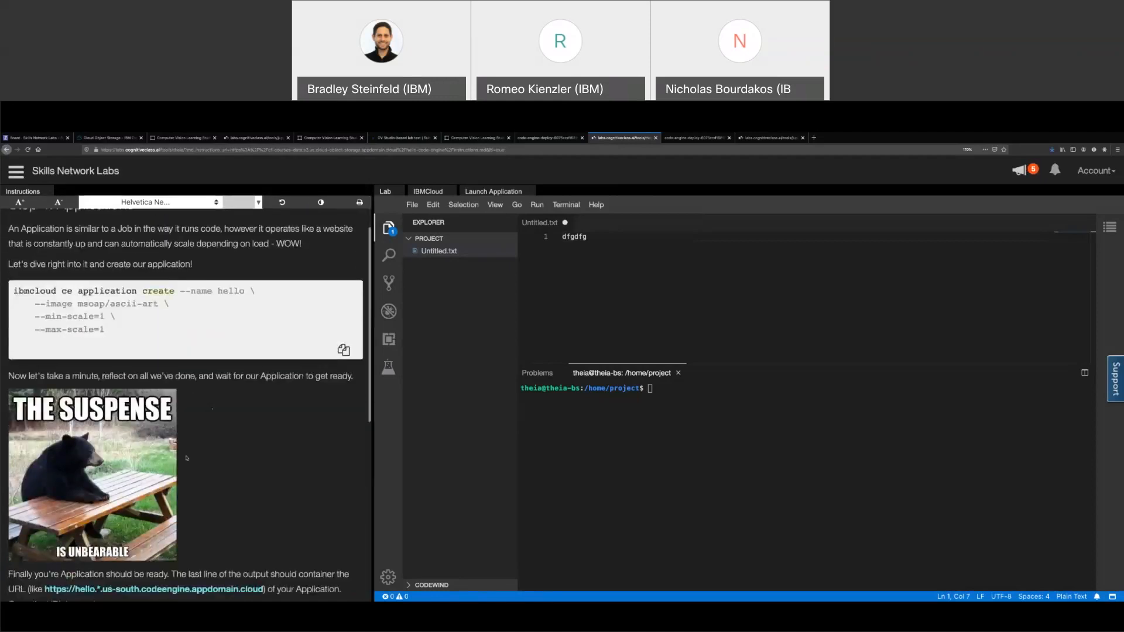
{"action": "scroll", "coordinate": [261, 477], "scroll_direction": "down", "scroll_amount": 7}
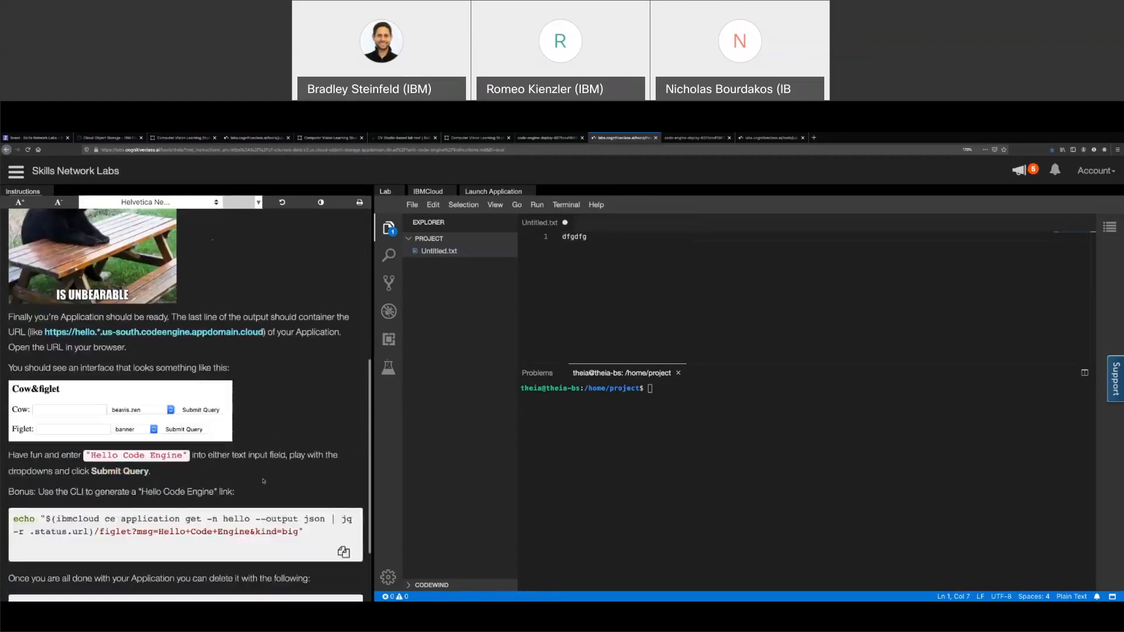
{"action": "scroll", "coordinate": [263, 481], "scroll_direction": "down", "scroll_amount": 1}
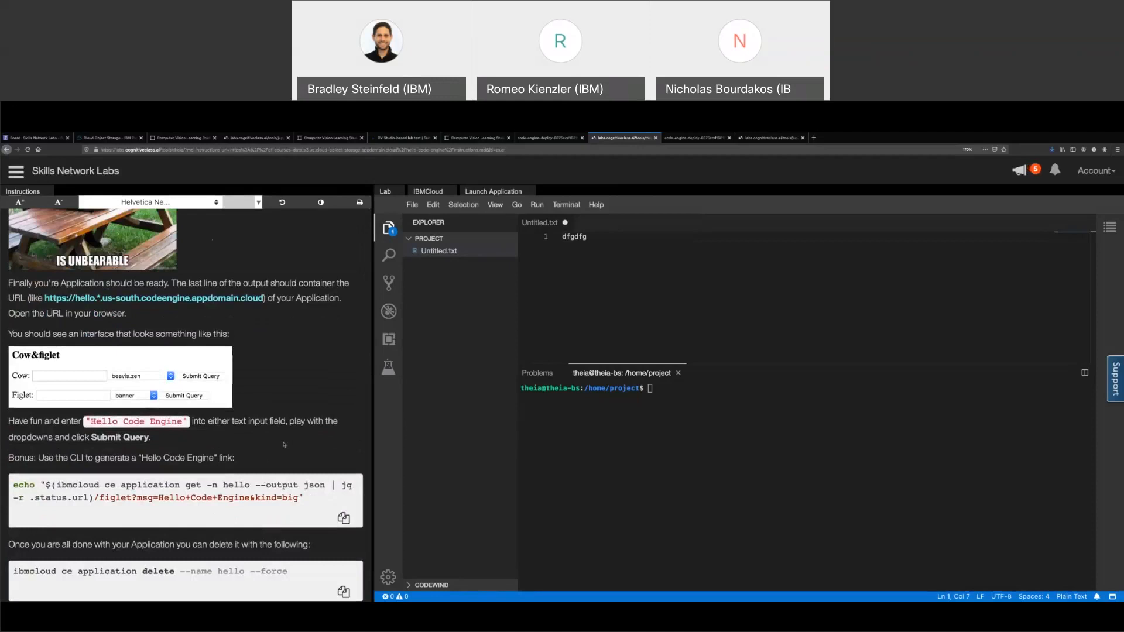
{"action": "scroll", "coordinate": [276, 383], "scroll_direction": "down", "scroll_amount": 2}
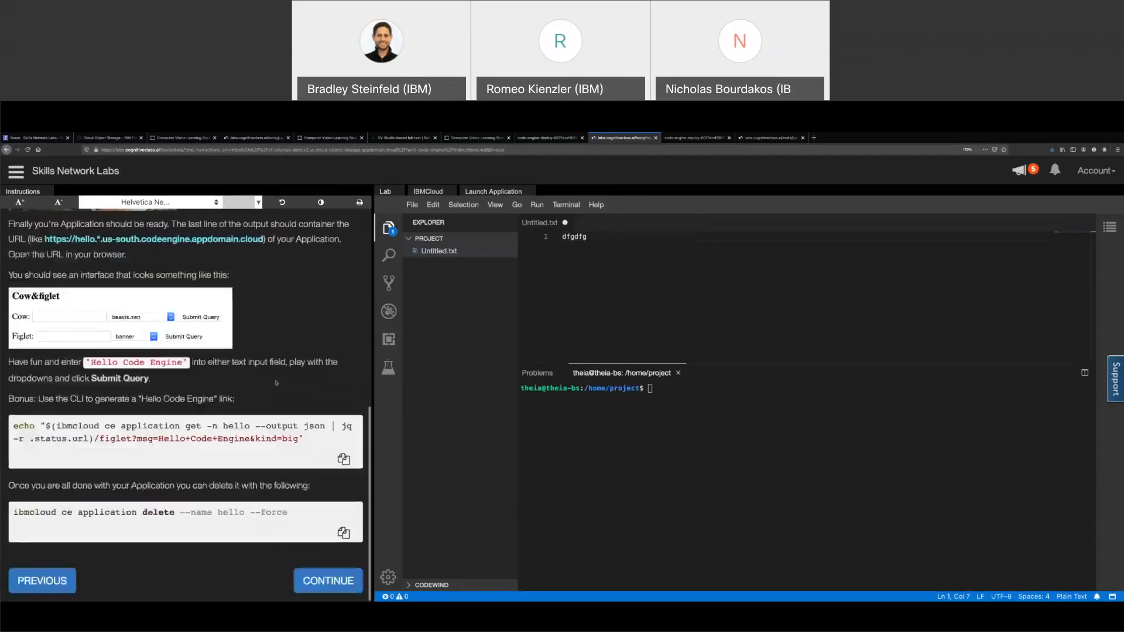
{"action": "left_click", "coordinate": [326, 581]}
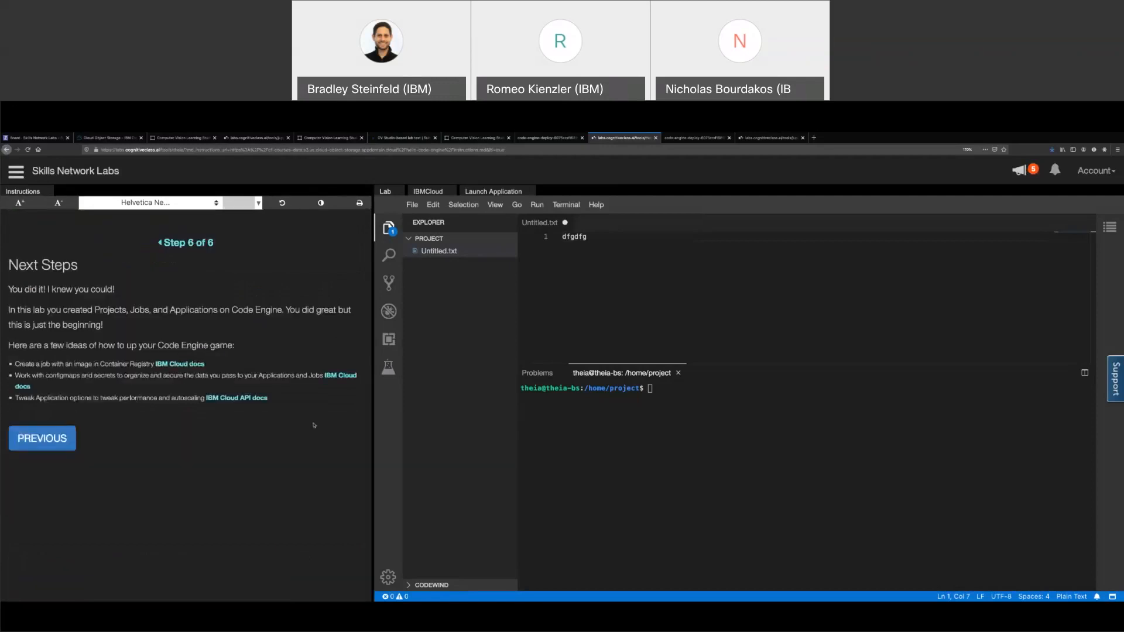
Return to Step 4: Applications, type 'ibmcloud' in the terminal, then go back to the Hotdog app
{"action": "left_click", "coordinate": [69, 438]}
{"action": "left_click", "coordinate": [584, 406]}
{"action": "type", "text": "ibmcloud"}
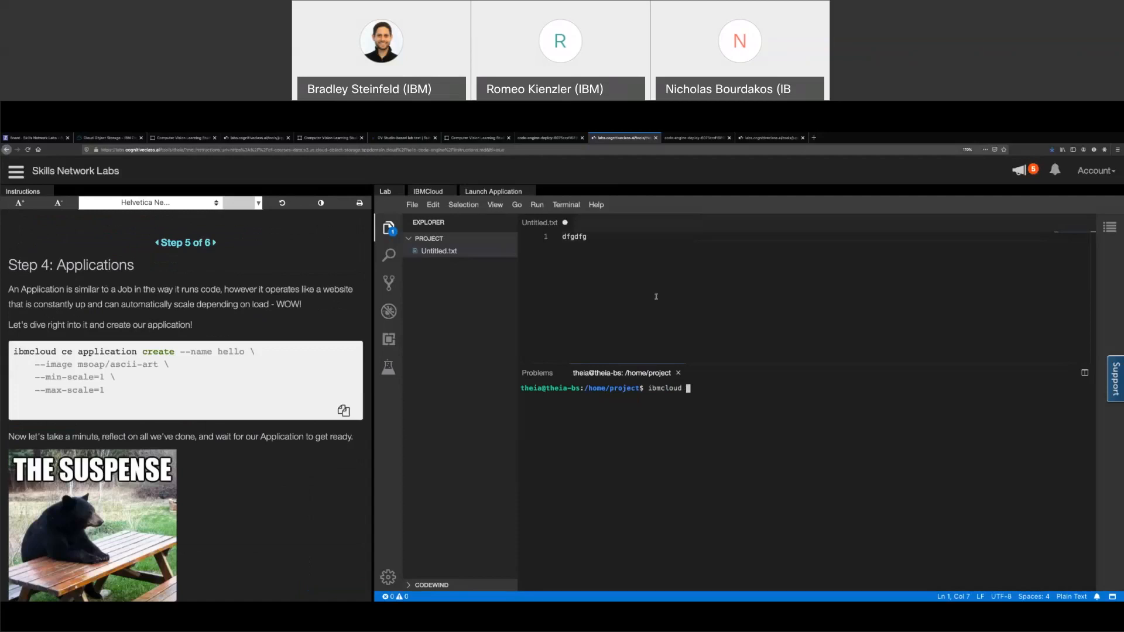
{"action": "left_click", "coordinate": [547, 138]}
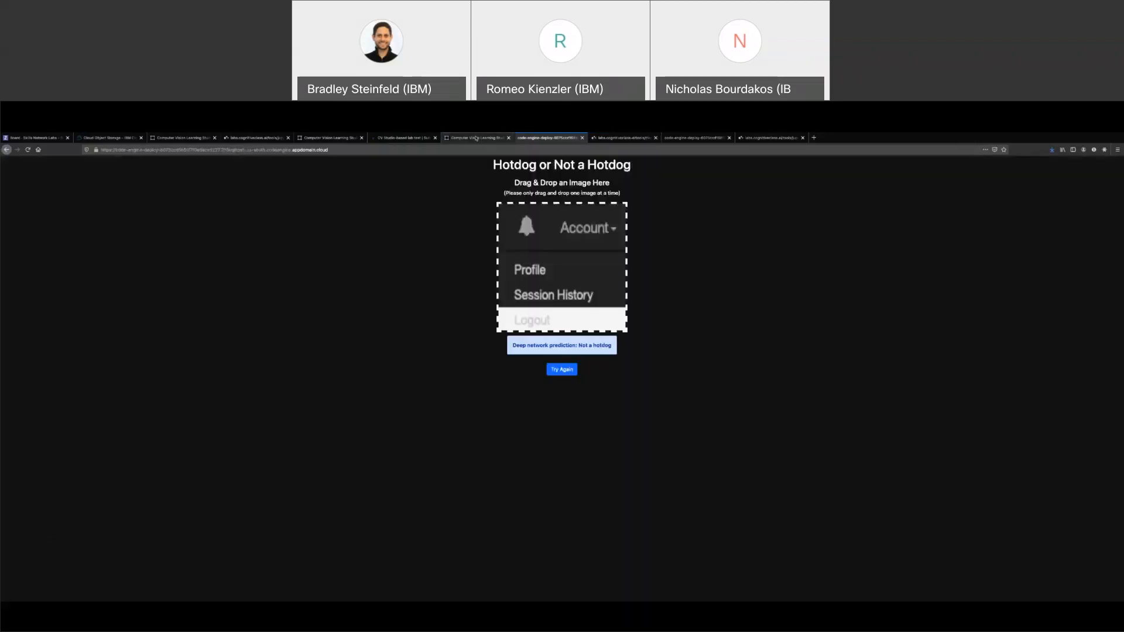
Switch back to the Computer Vision Learning Studio tab showing the demo classification project's Applications page
{"action": "left_click", "coordinate": [476, 139]}
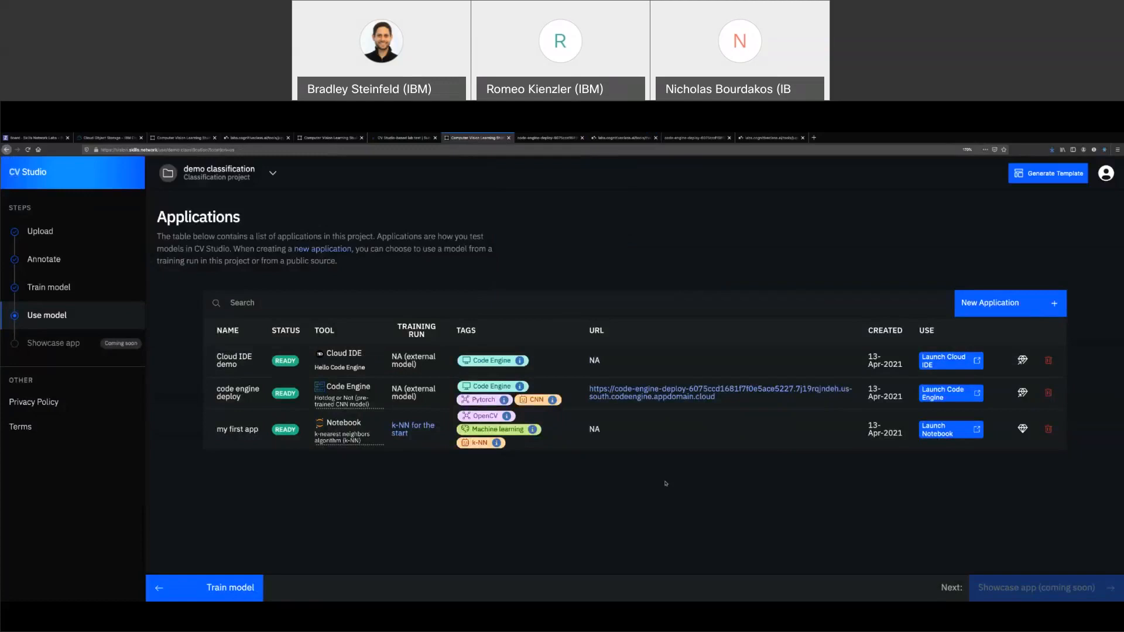